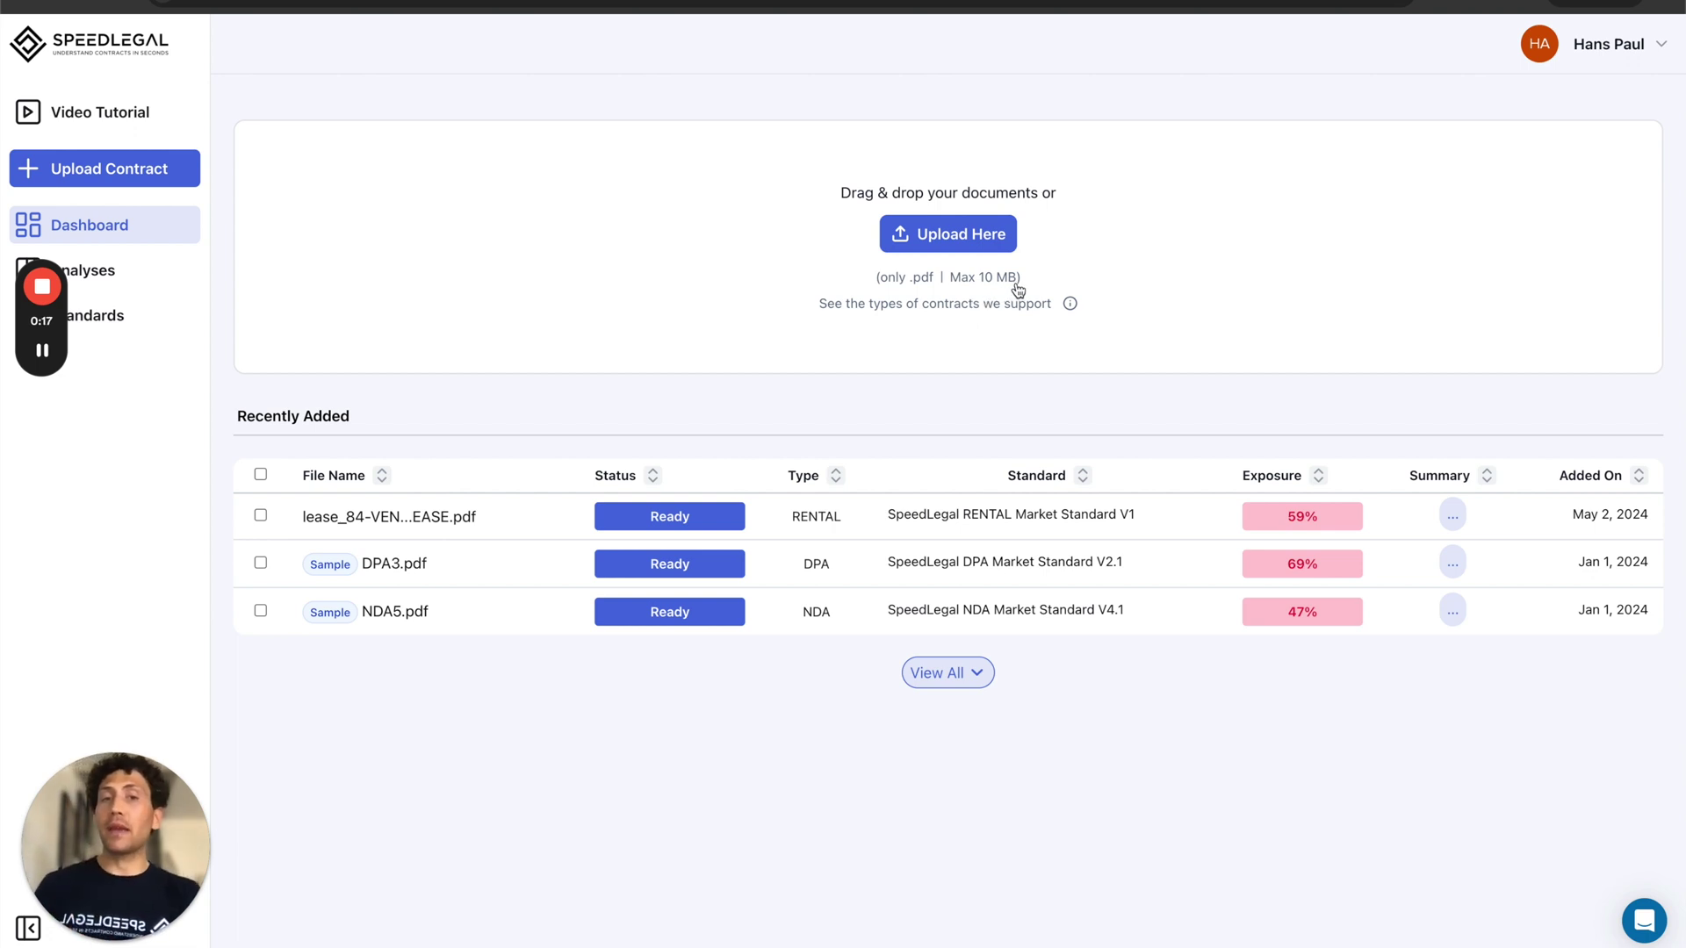
Step: Upload the GIVENCHY license PDF from the Downloads folder to SpeedLegal
{"action": "mouse_move", "coordinate": [1071, 310]}
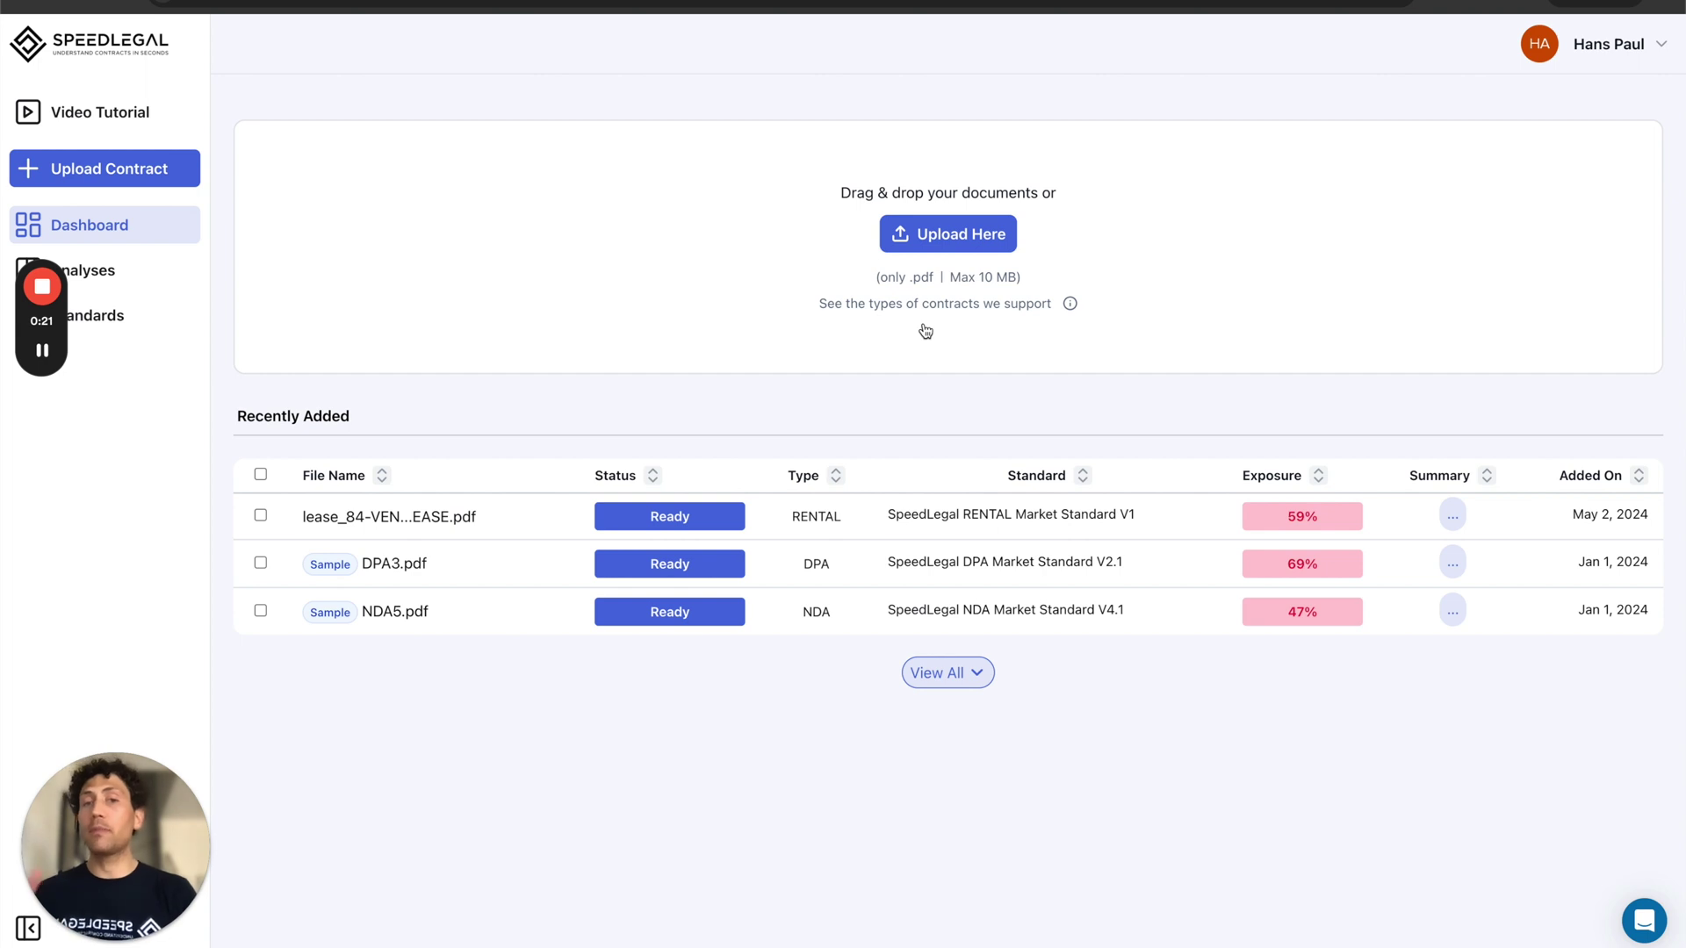
{"action": "left_click", "coordinate": [964, 237]}
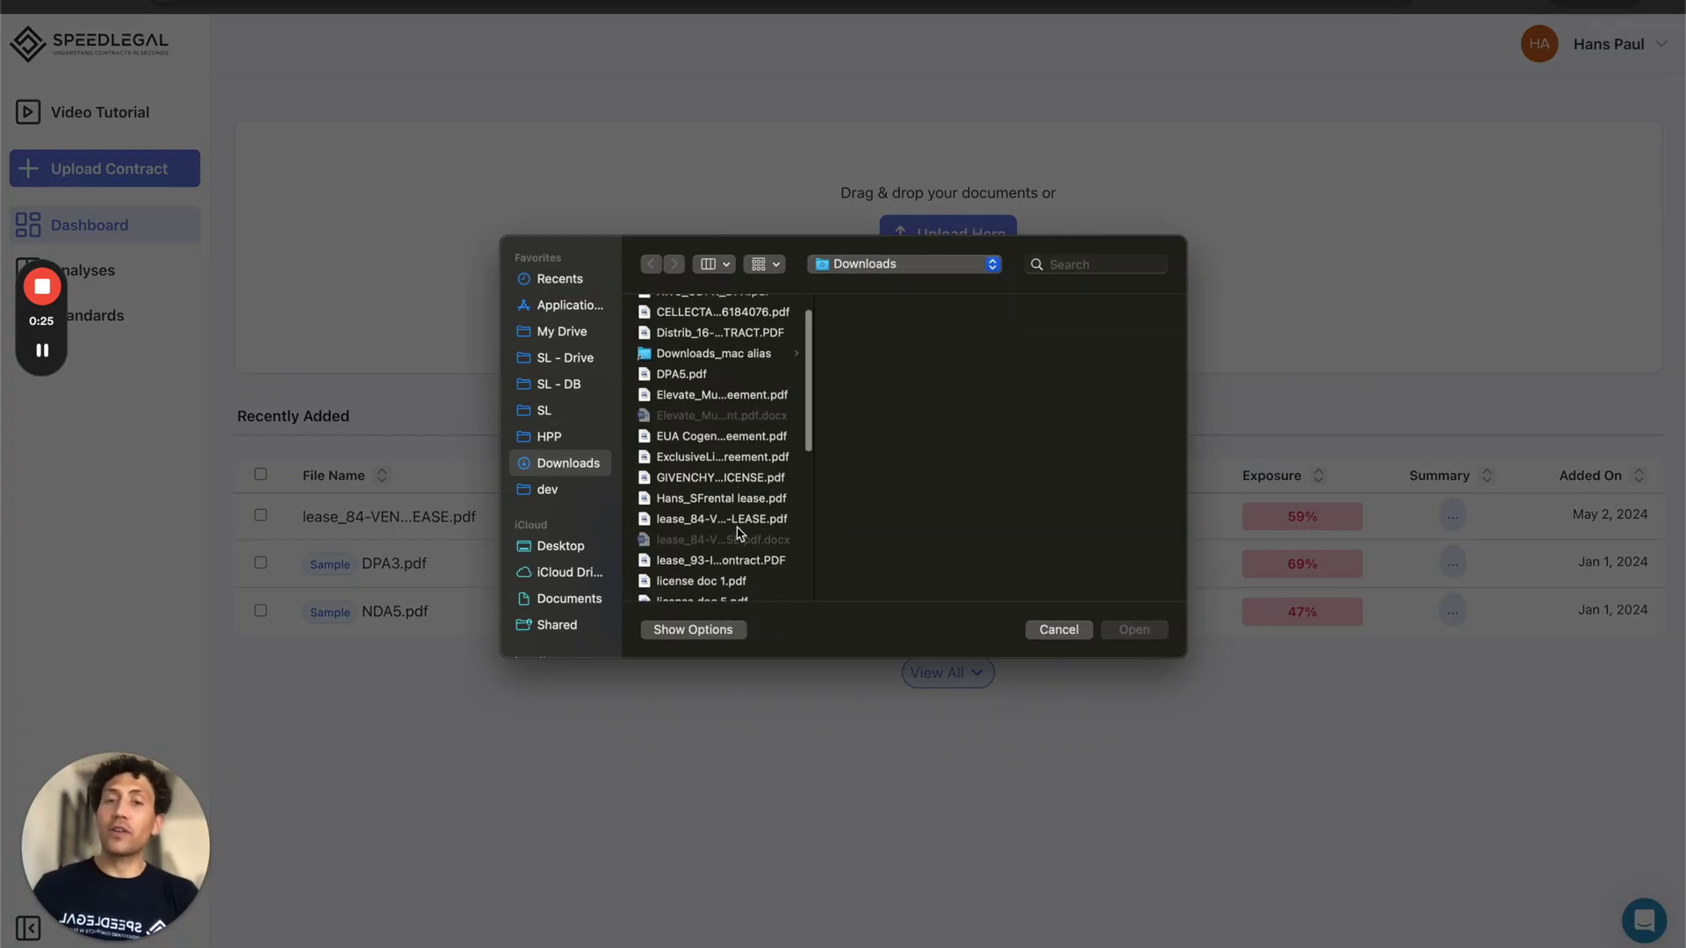
{"action": "double_click", "coordinate": [708, 475]}
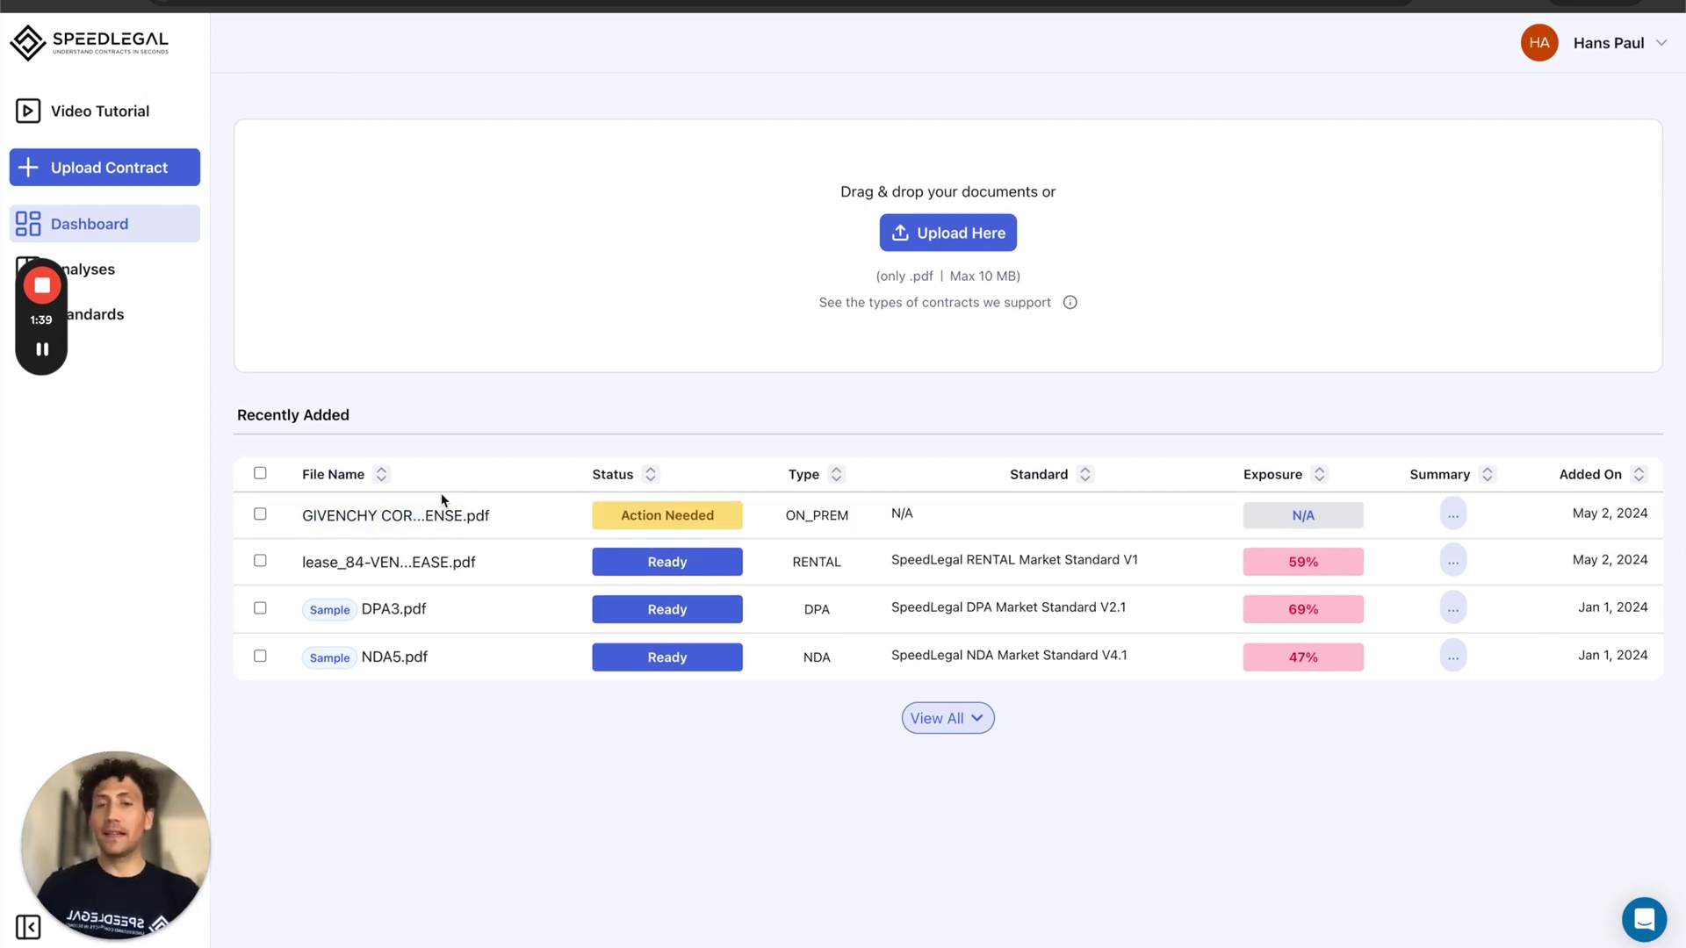
Step: Keep SpeedLegal SLOP Market Standard V3.1 for the Givenchy license and confirm the analysis cost
{"action": "left_click", "coordinate": [650, 514]}
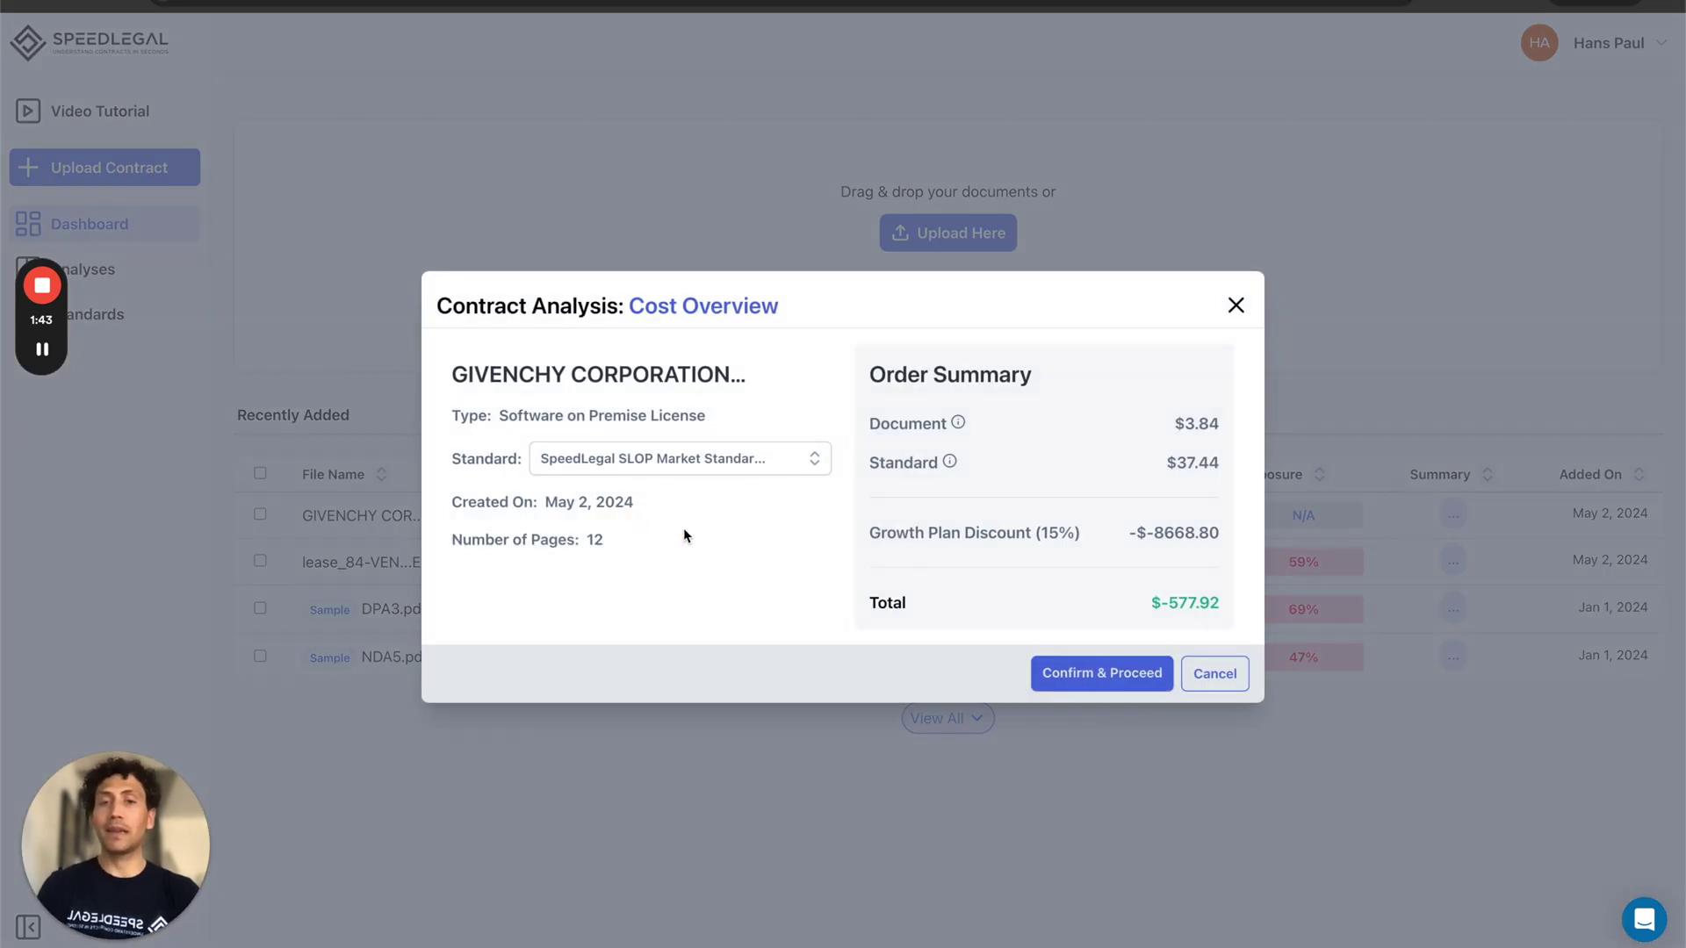
{"action": "left_click_drag", "start_coordinate": [533, 374], "coordinate": [704, 376]}
{"action": "left_click", "coordinate": [610, 458]}
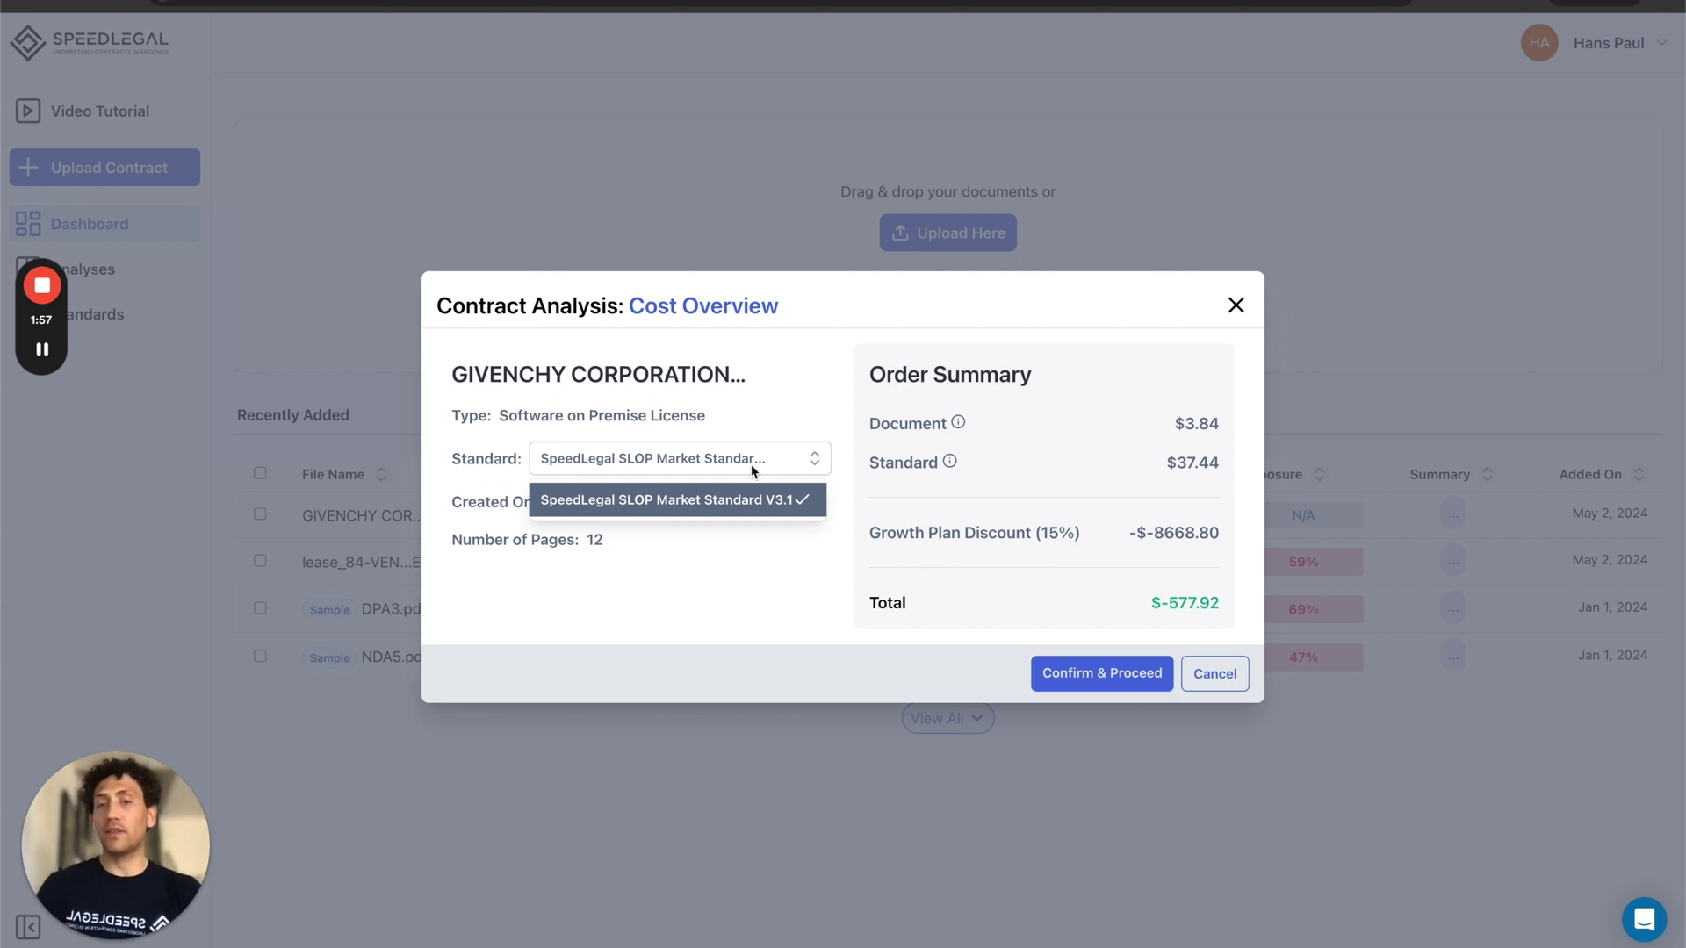
{"action": "left_click", "coordinate": [784, 418]}
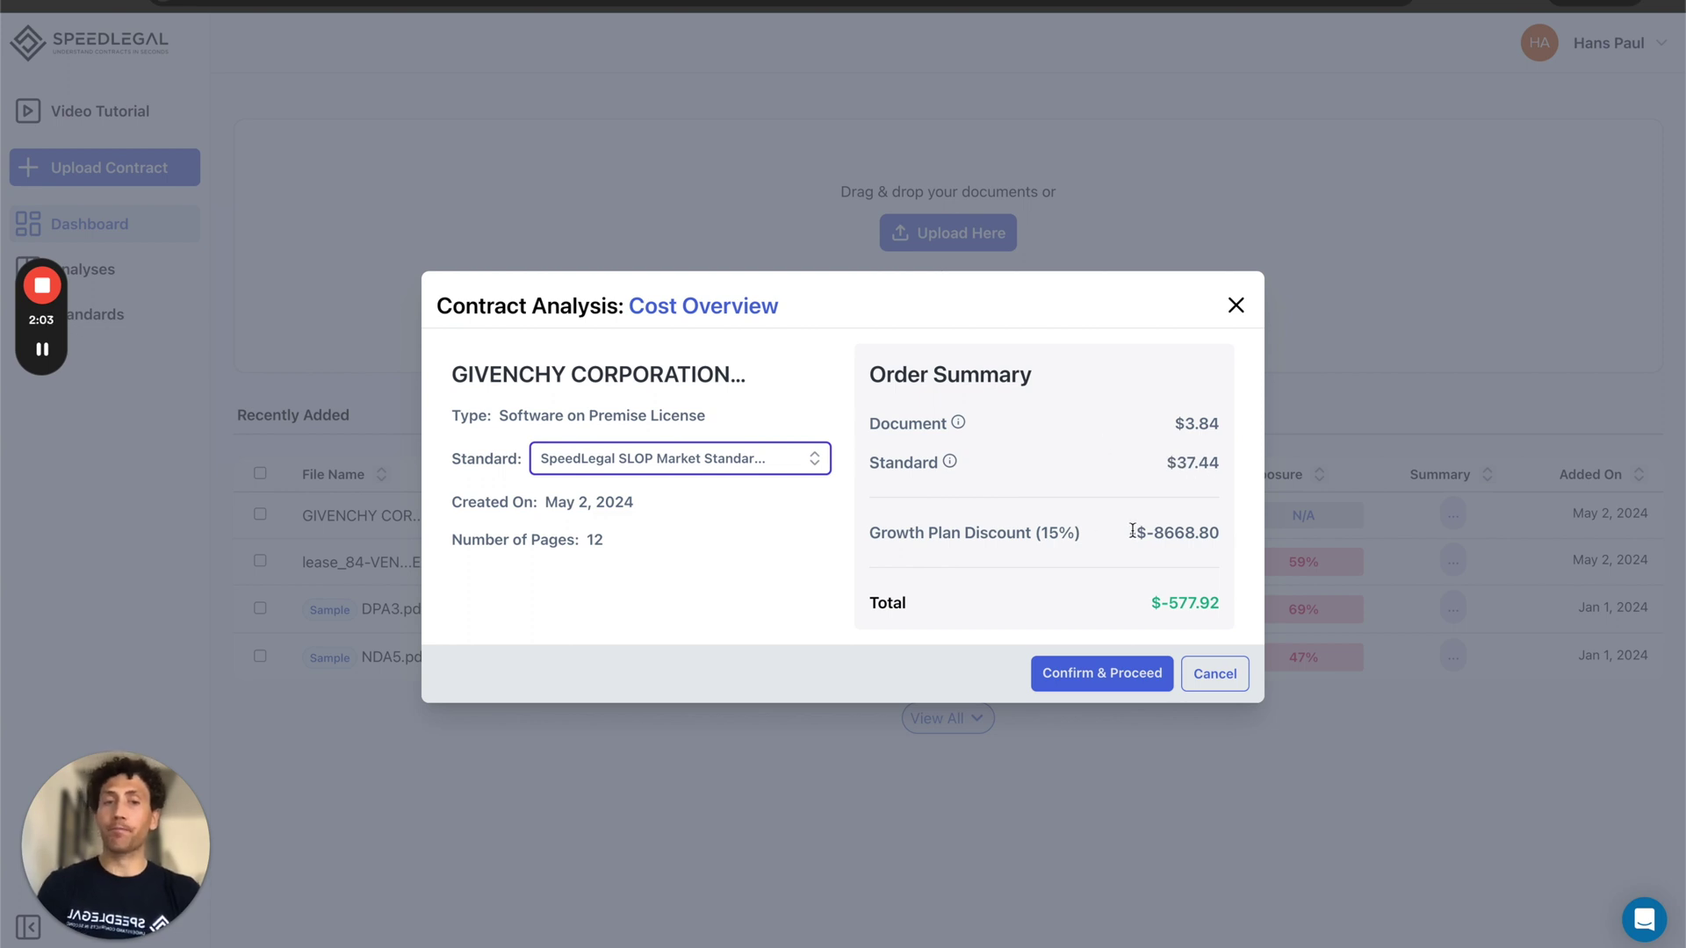
{"action": "left_click_drag", "start_coordinate": [885, 536], "coordinate": [1009, 538]}
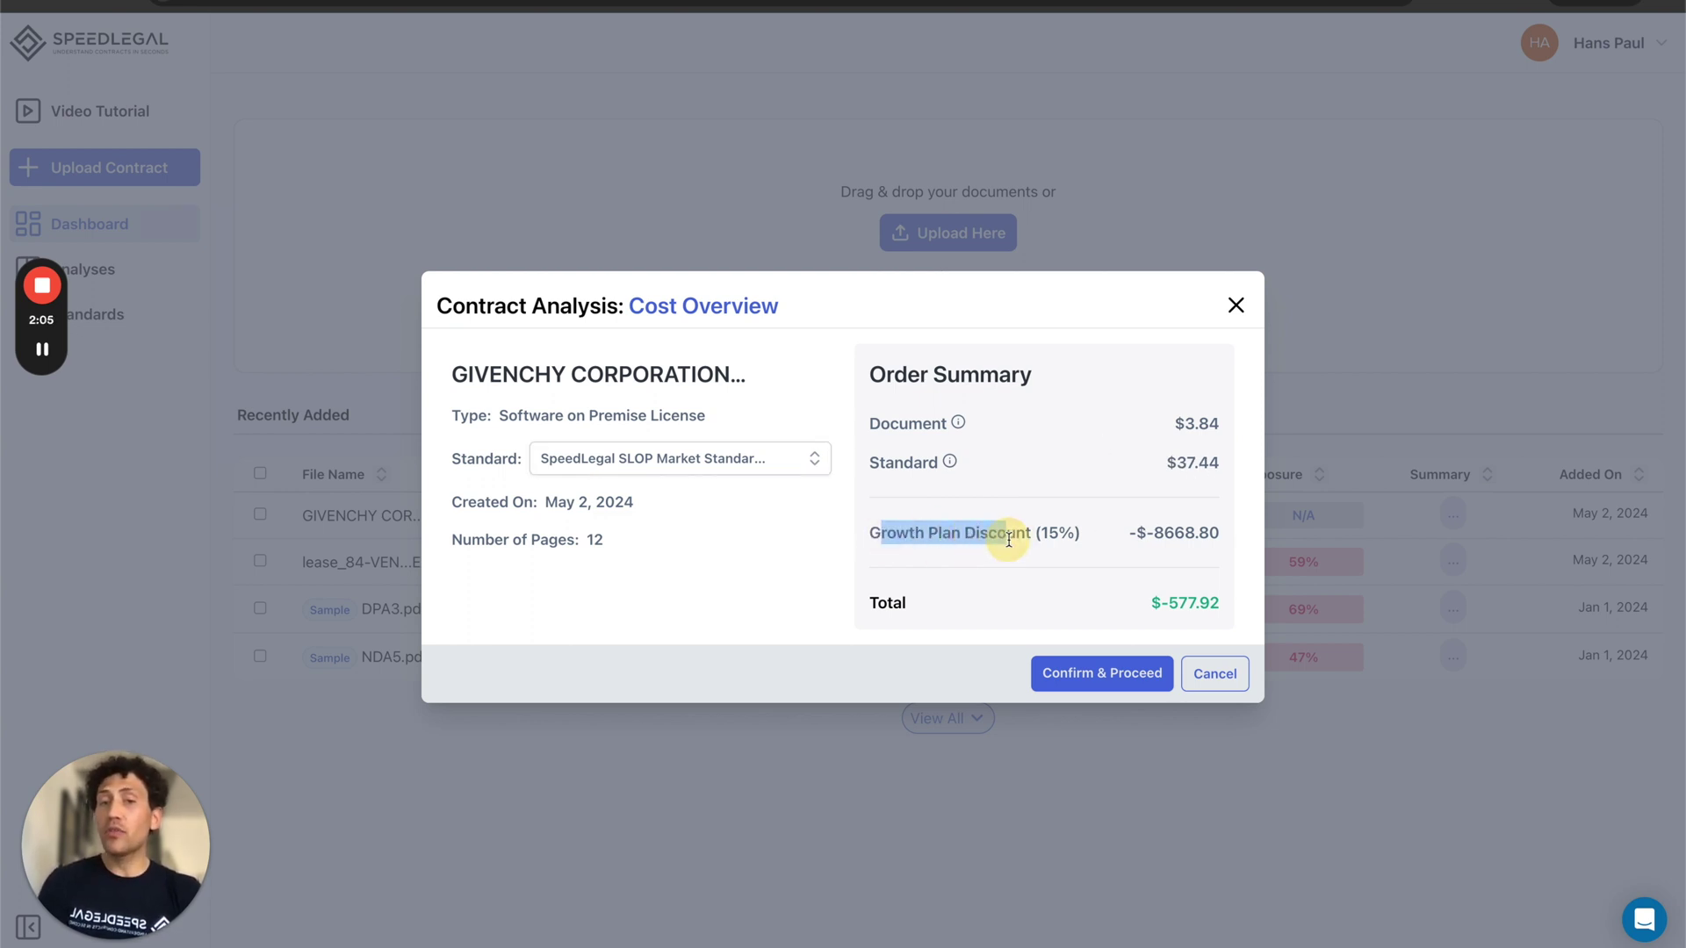
{"action": "left_click", "coordinate": [1009, 539]}
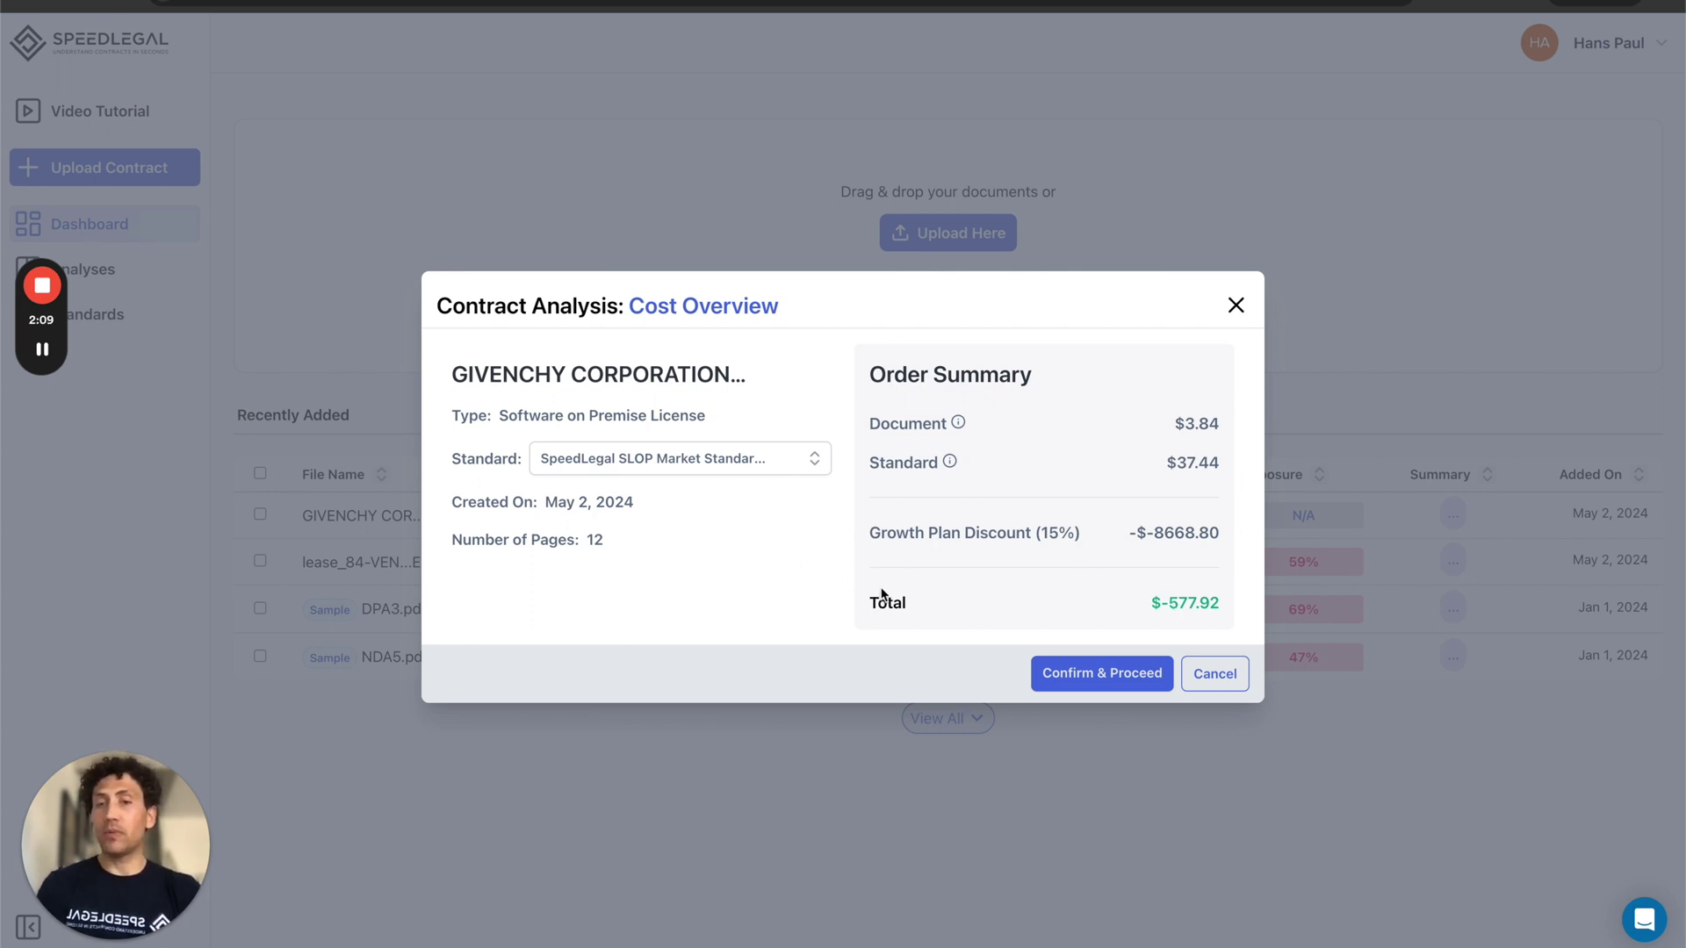
{"action": "left_click", "coordinate": [1097, 678]}
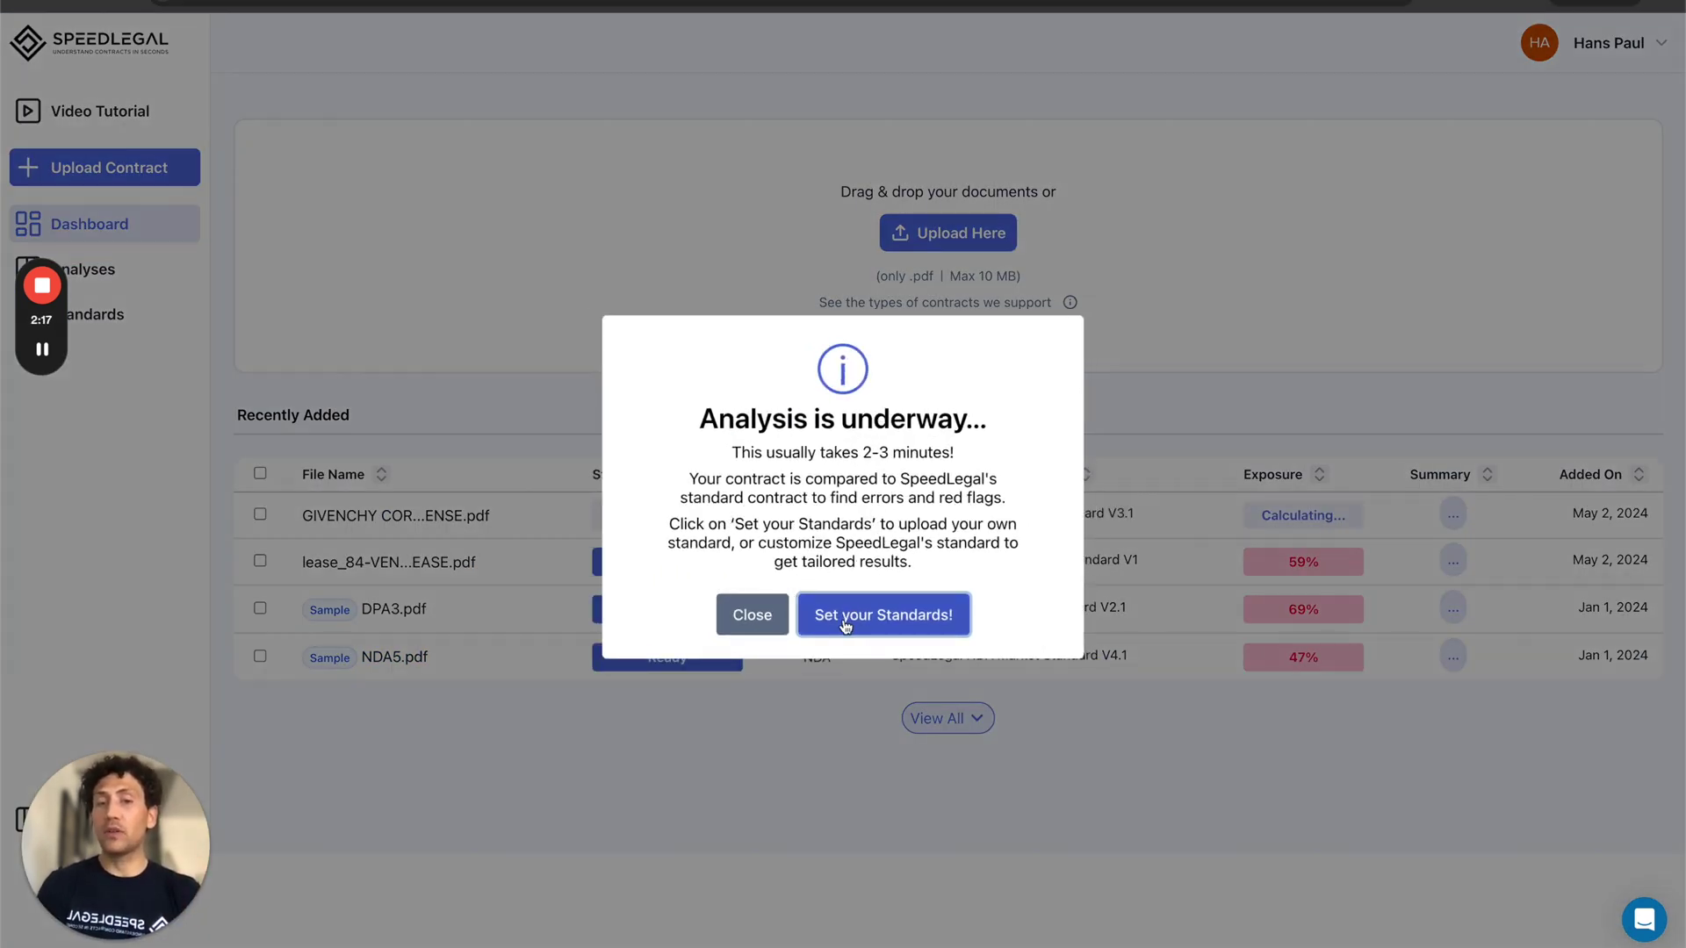
{"action": "left_click", "coordinate": [769, 613]}
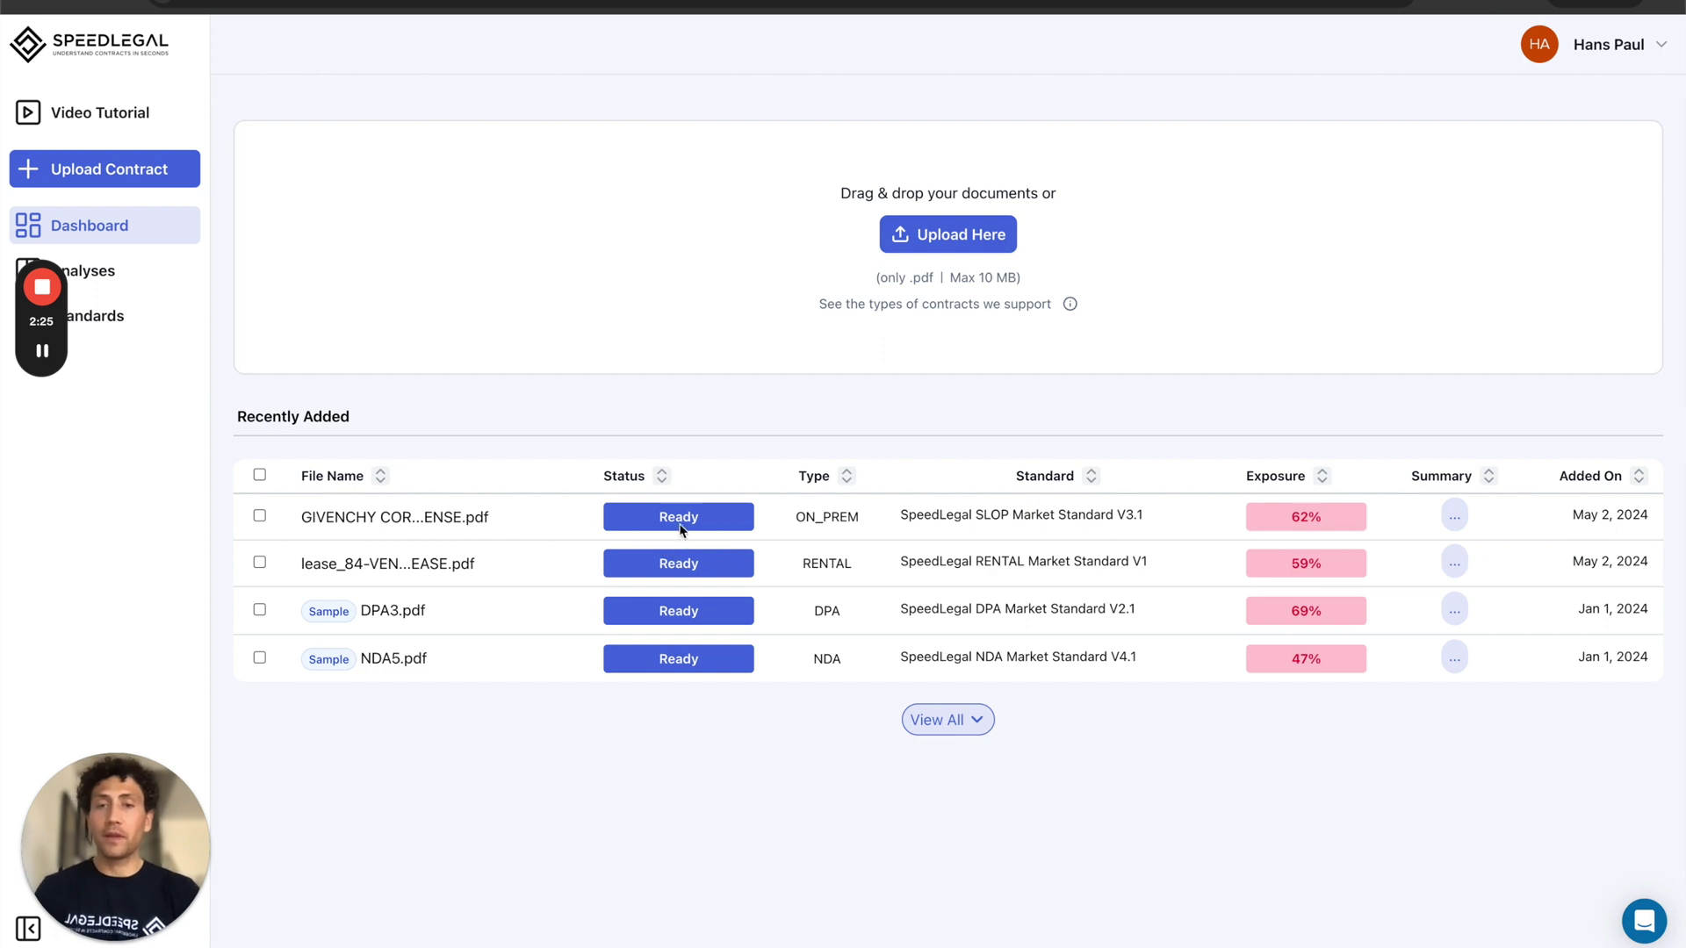
Step: Open the sample DPA3.pdf analysis from the Recently Added table
{"action": "left_click", "coordinate": [457, 518]}
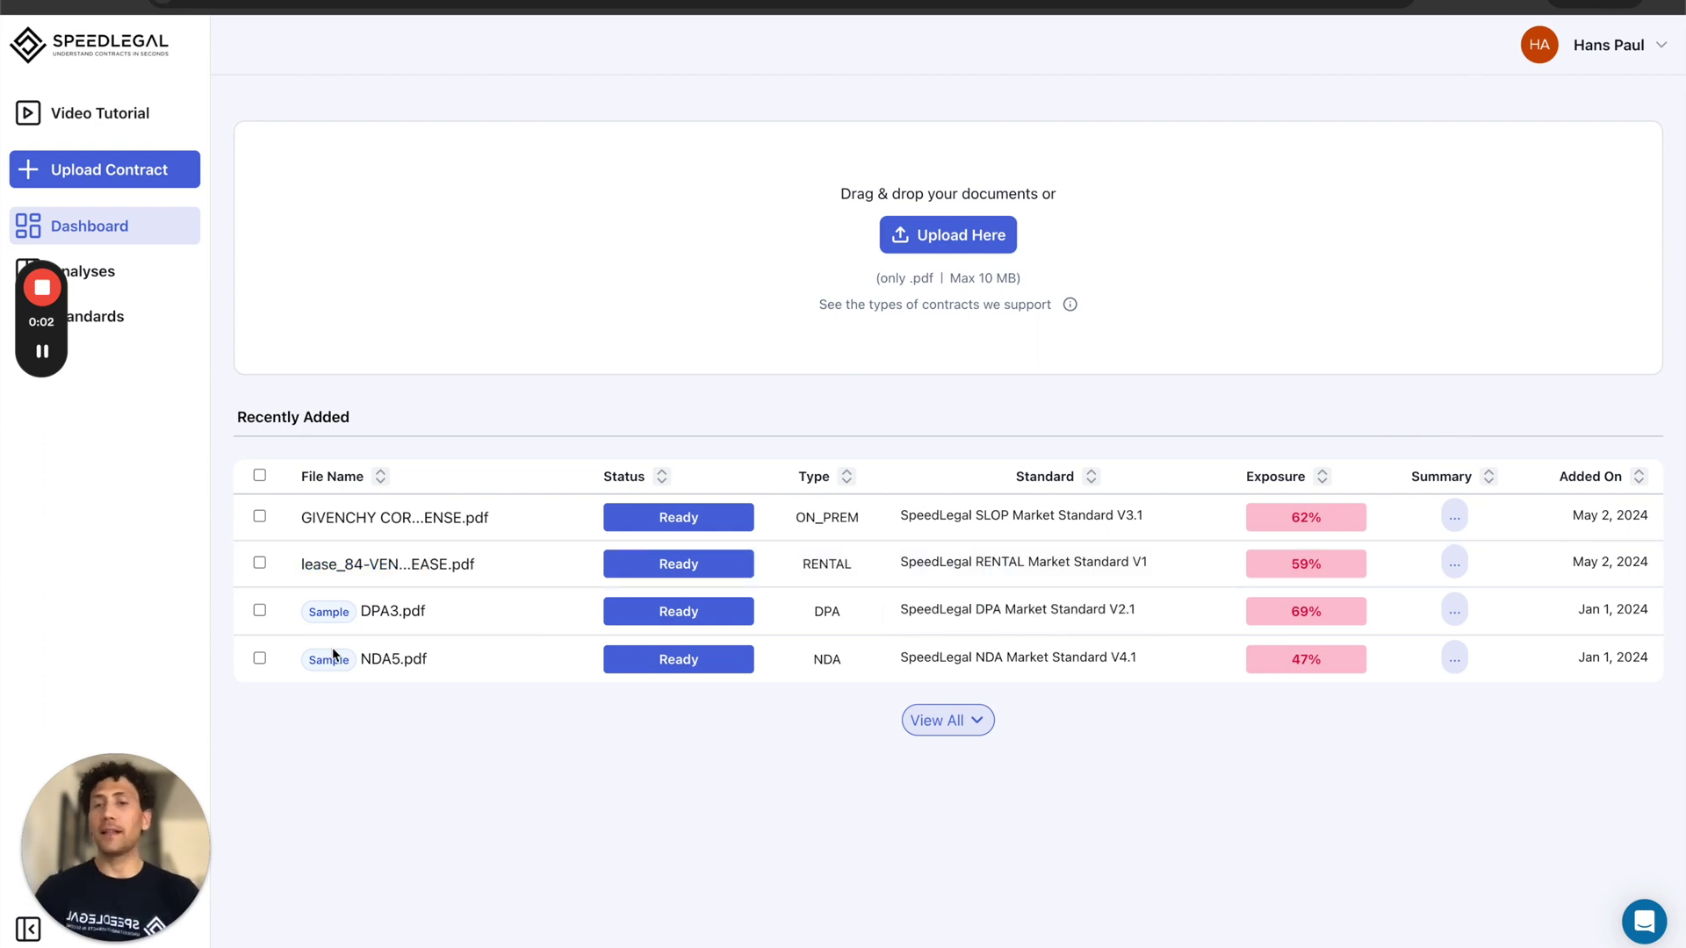
{"action": "left_click", "coordinate": [429, 622]}
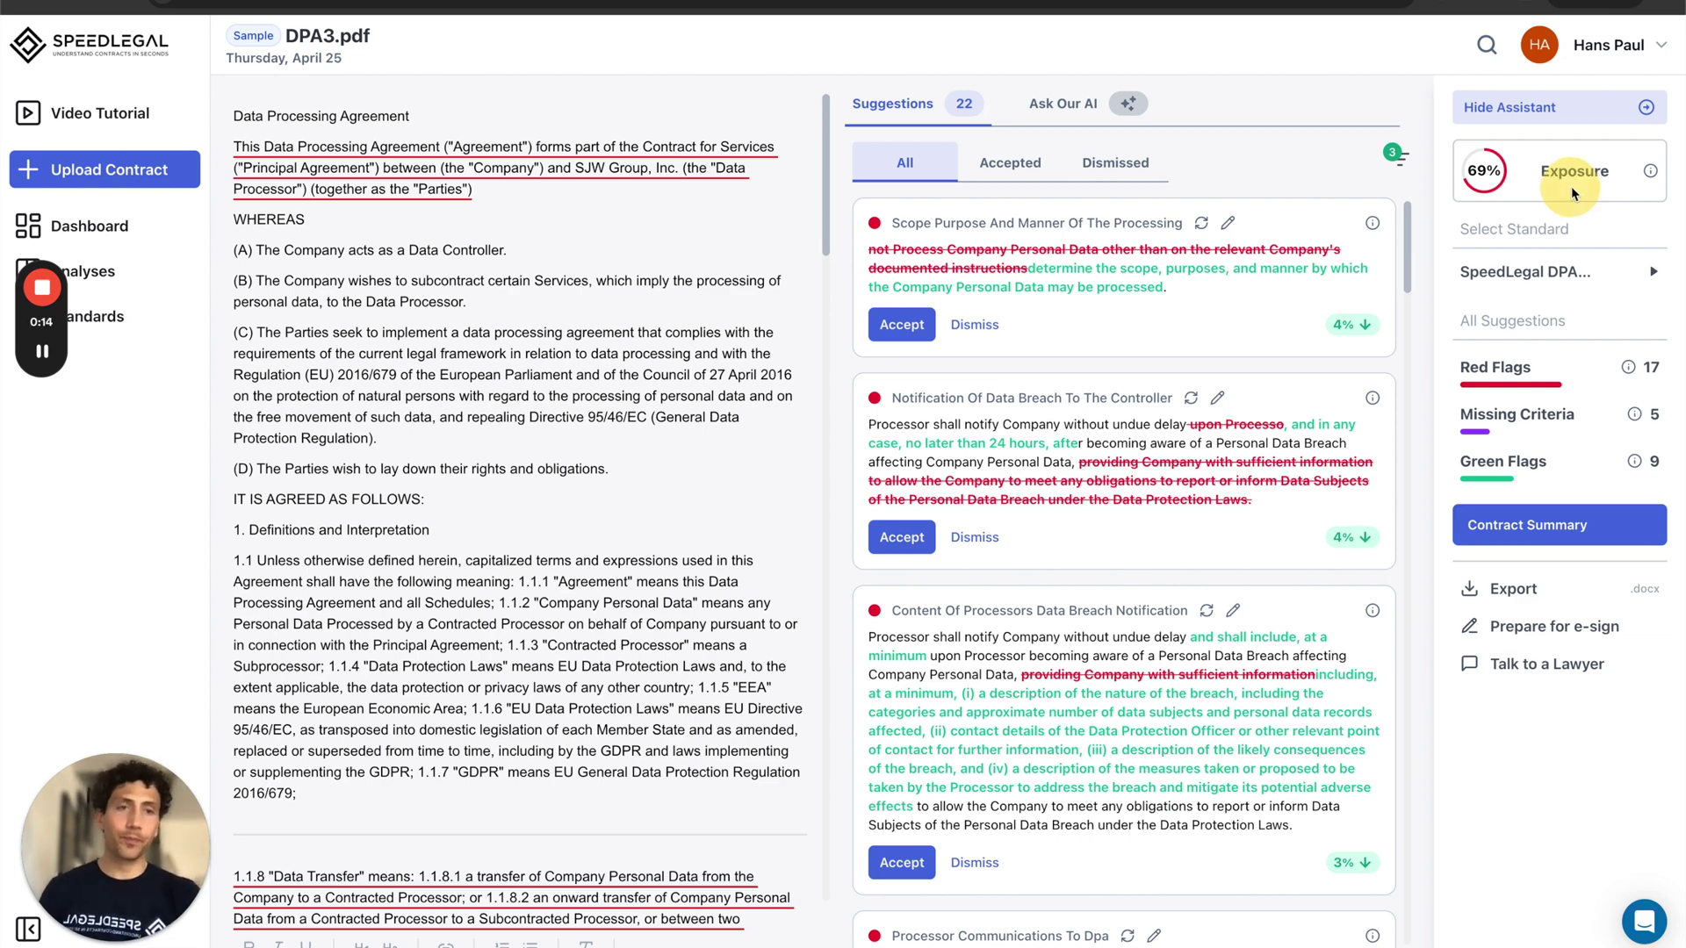
{"action": "left_click", "coordinate": [1539, 286]}
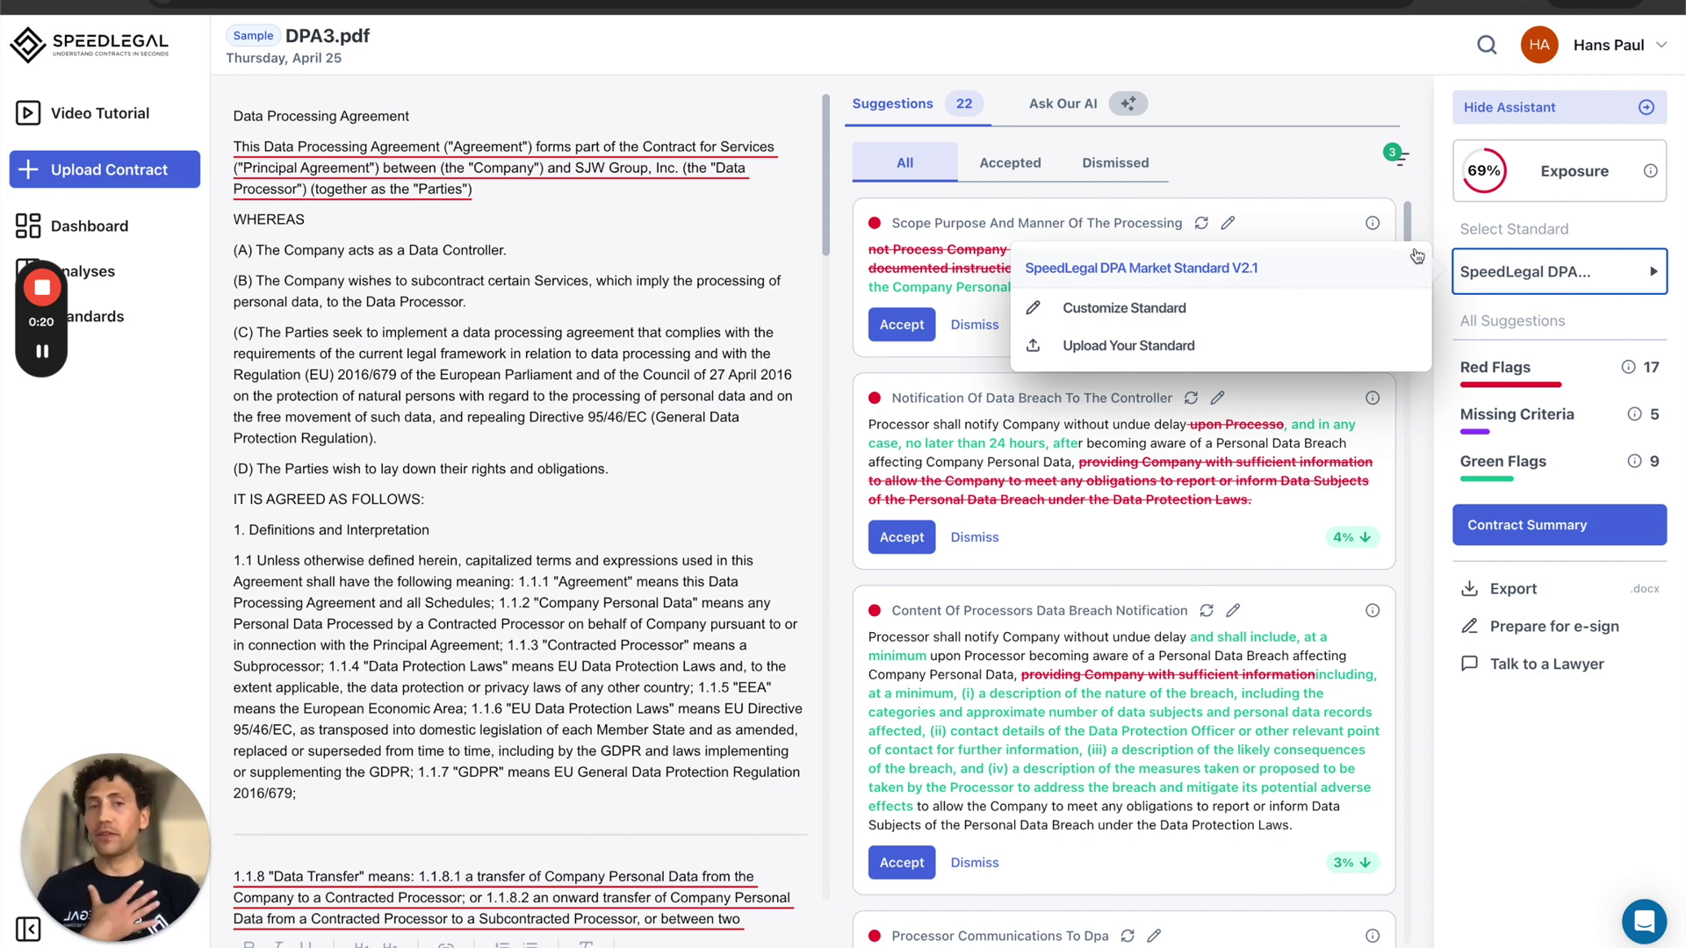
{"action": "left_click", "coordinate": [1520, 392]}
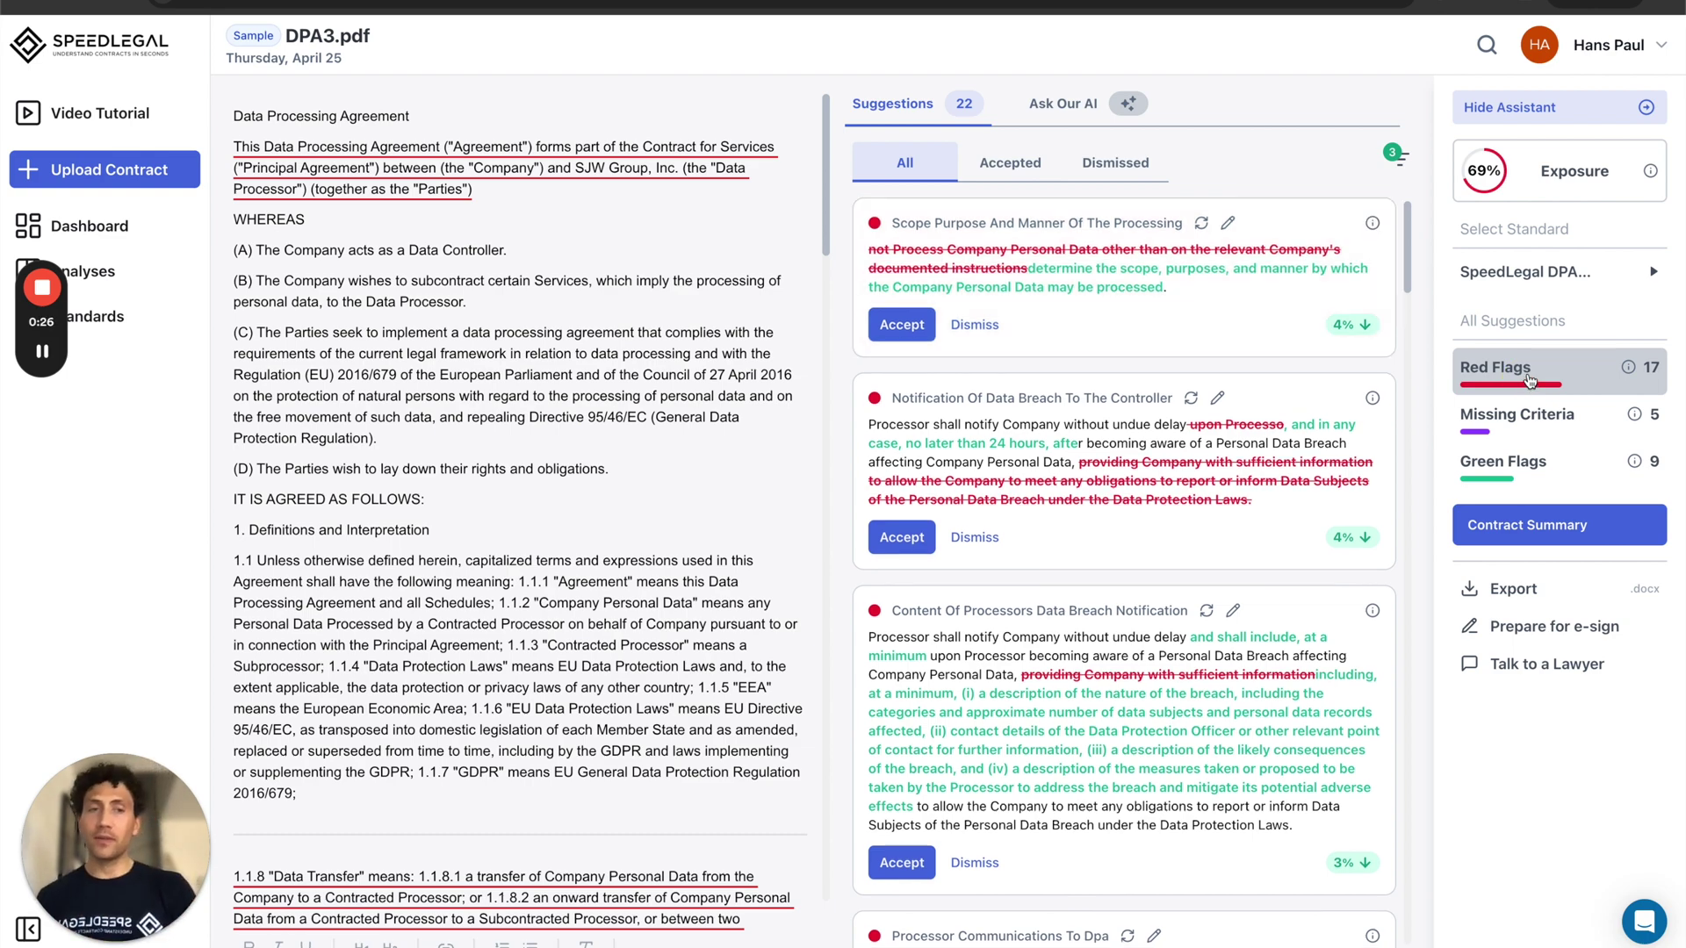
{"action": "left_click", "coordinate": [1525, 414]}
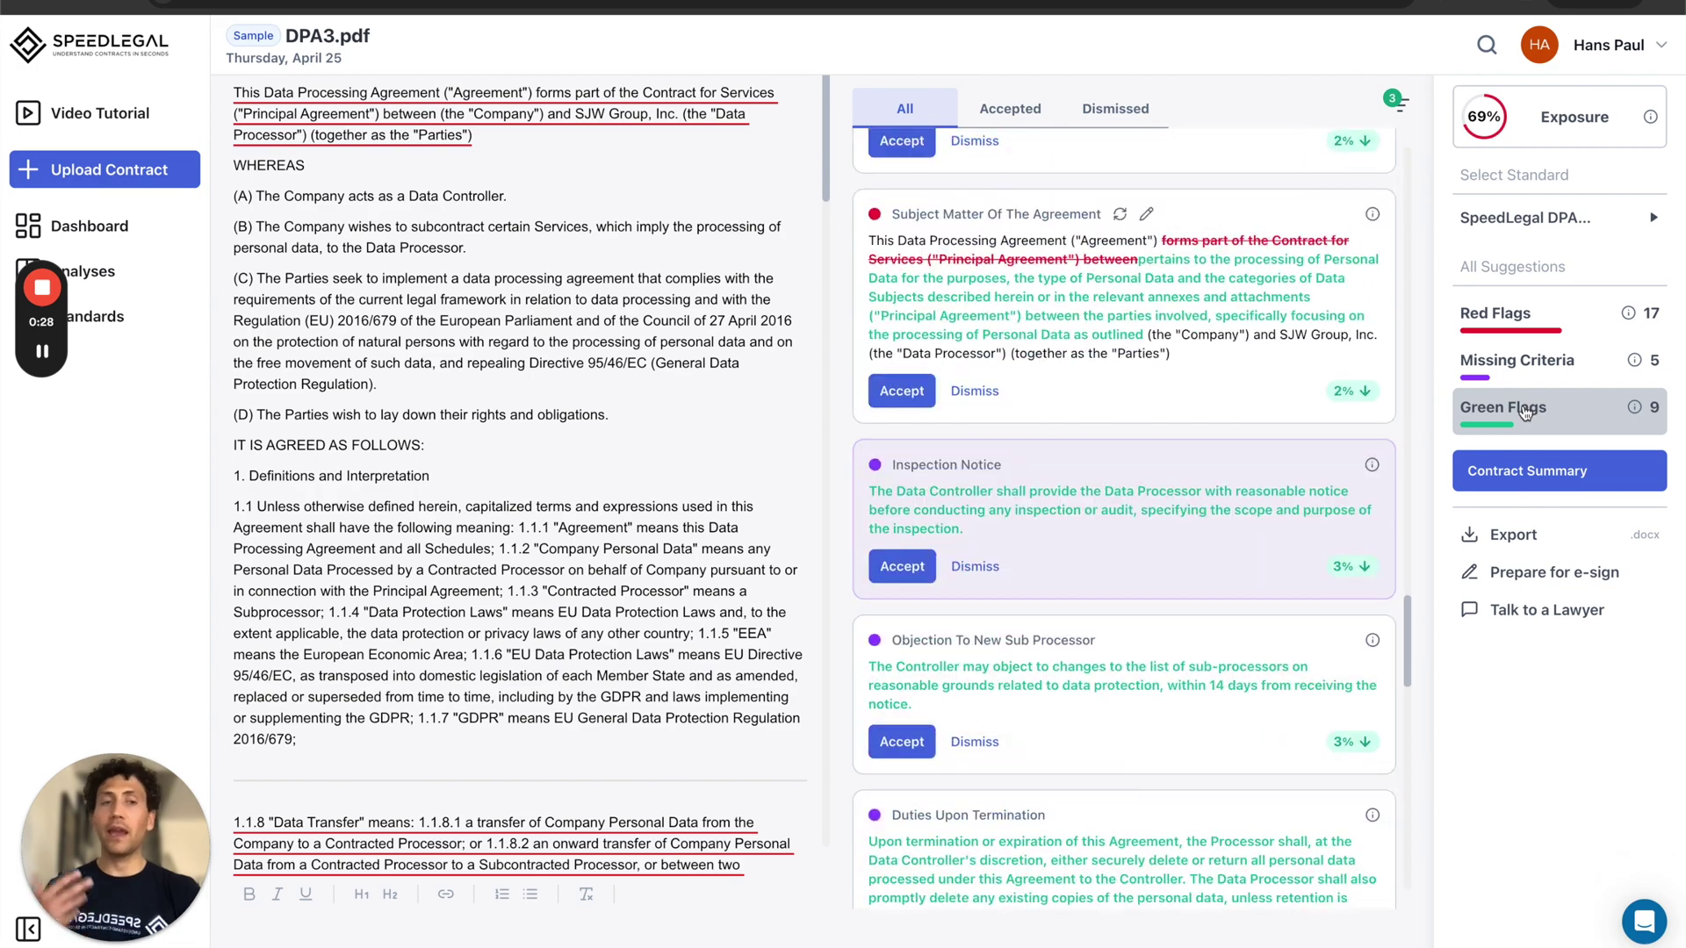
{"action": "left_click", "coordinate": [1525, 411]}
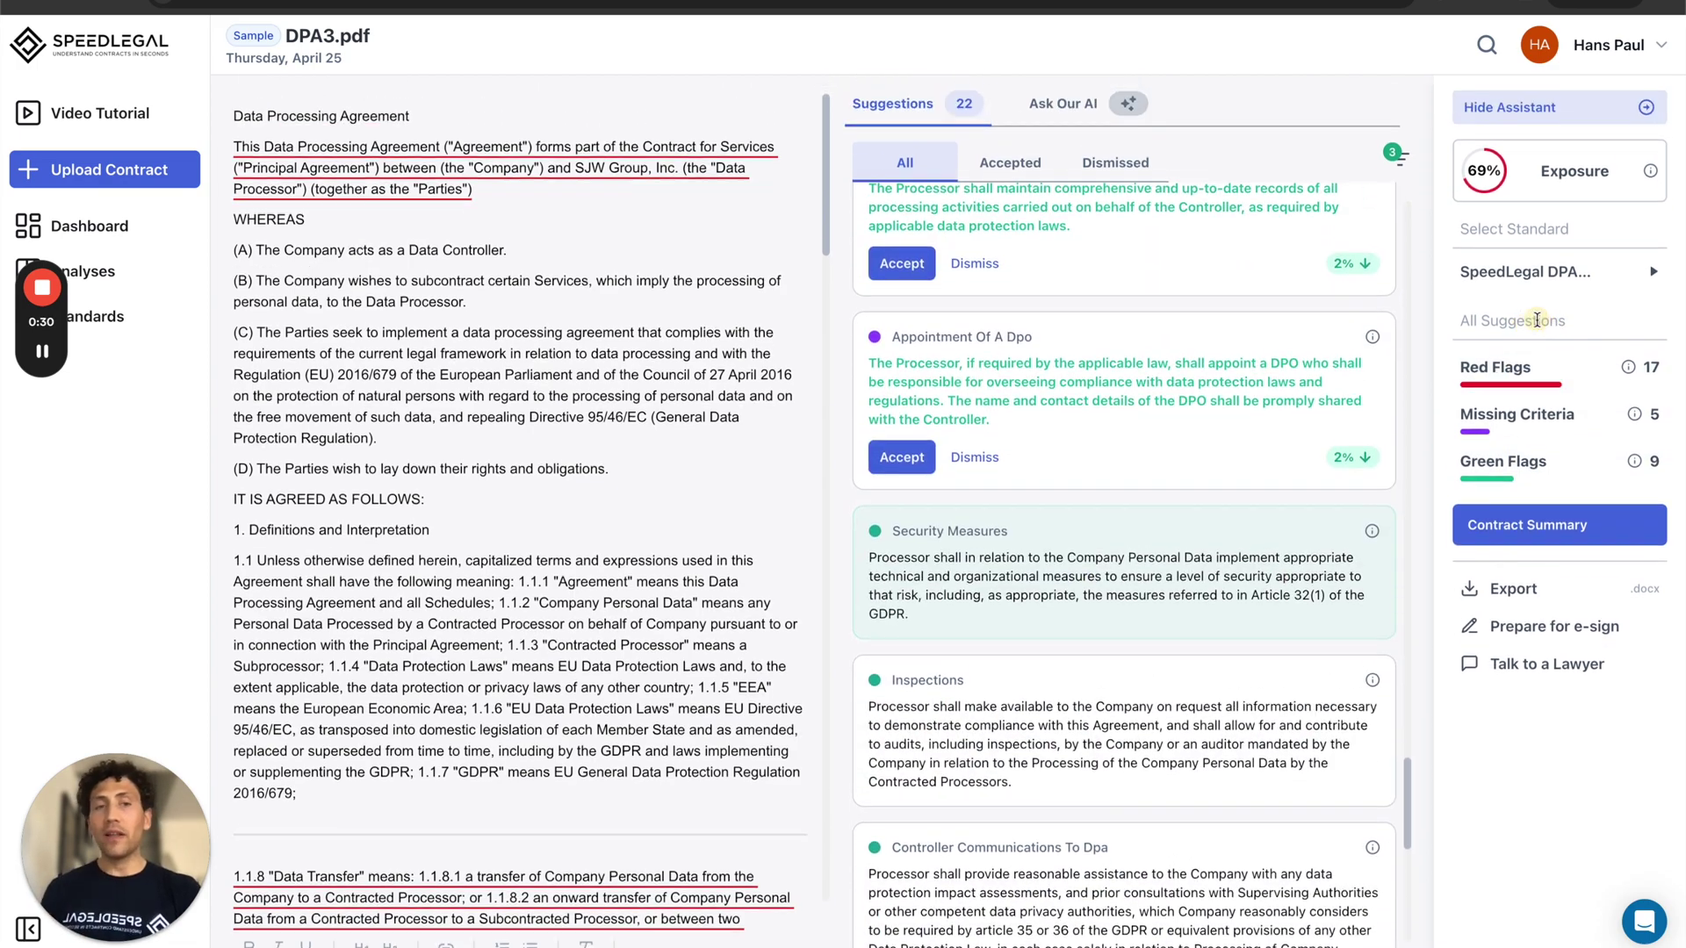
{"action": "left_click", "coordinate": [1536, 319]}
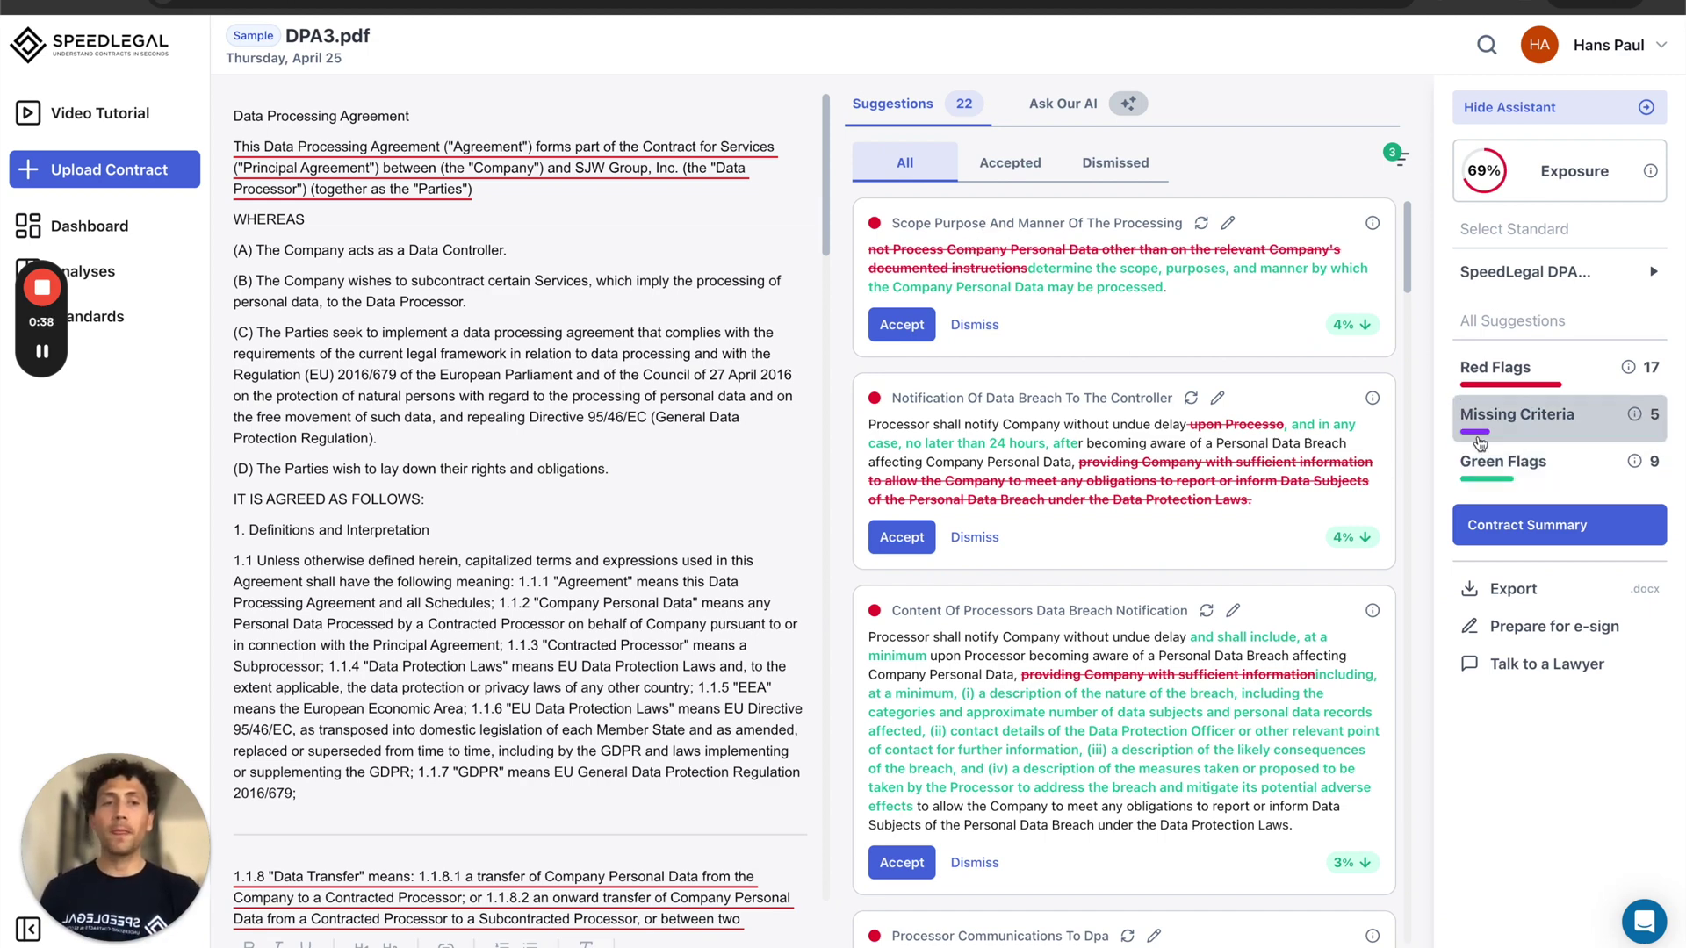
{"action": "left_click", "coordinate": [1507, 423]}
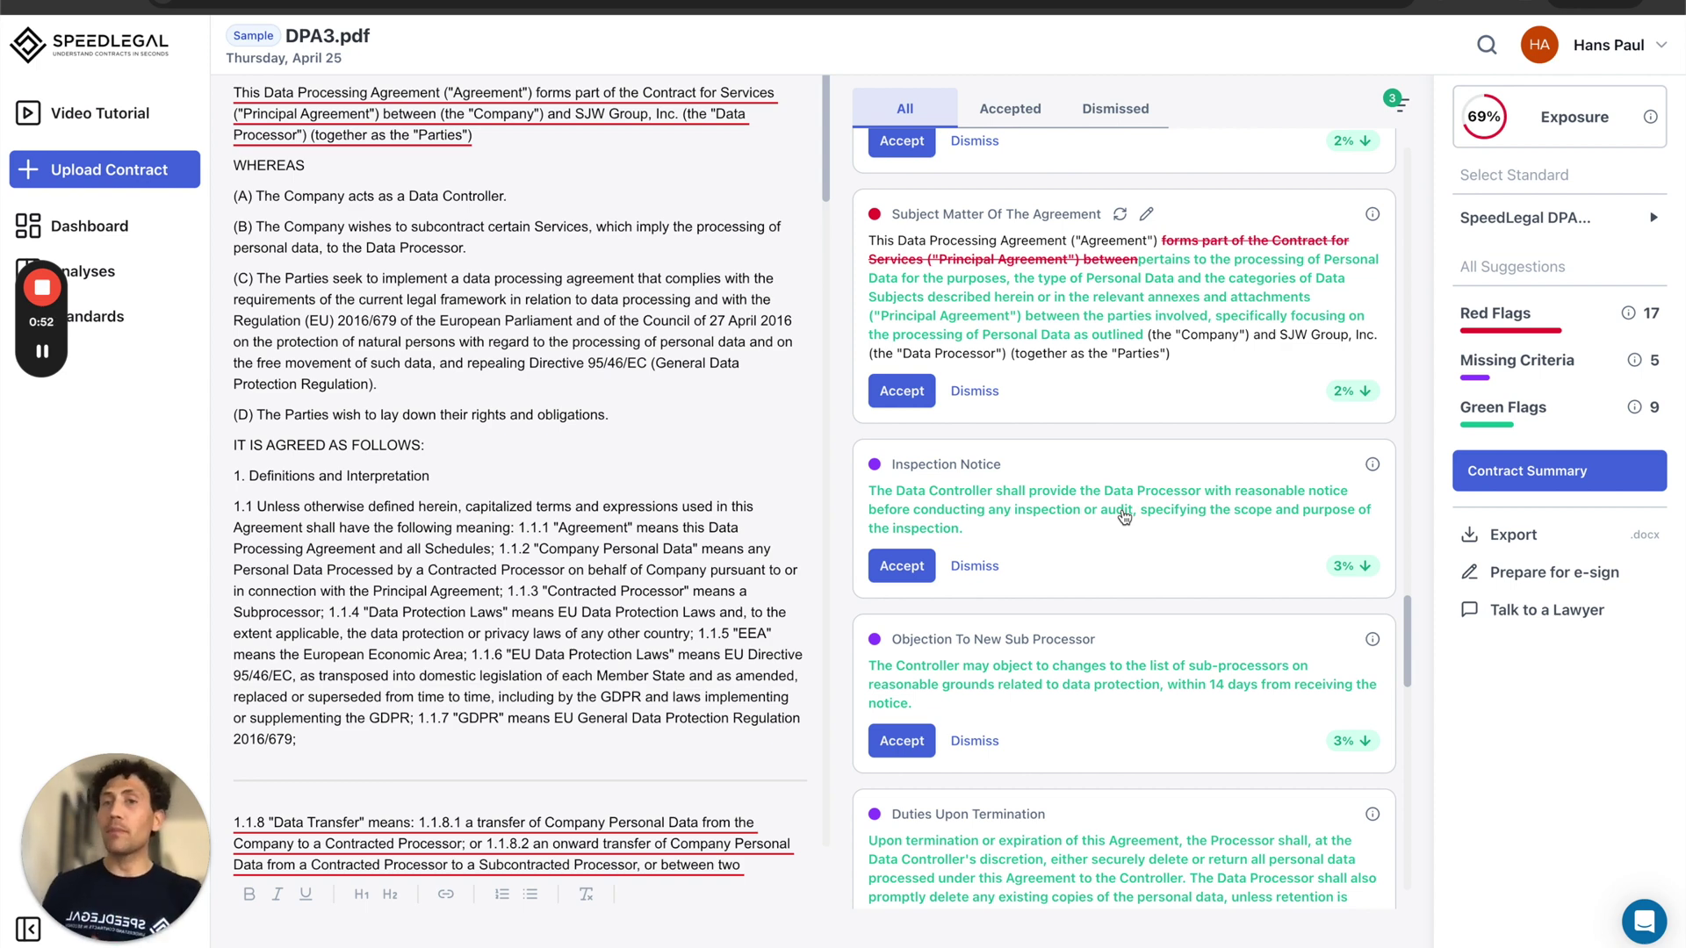
{"action": "left_click", "coordinate": [1586, 417]}
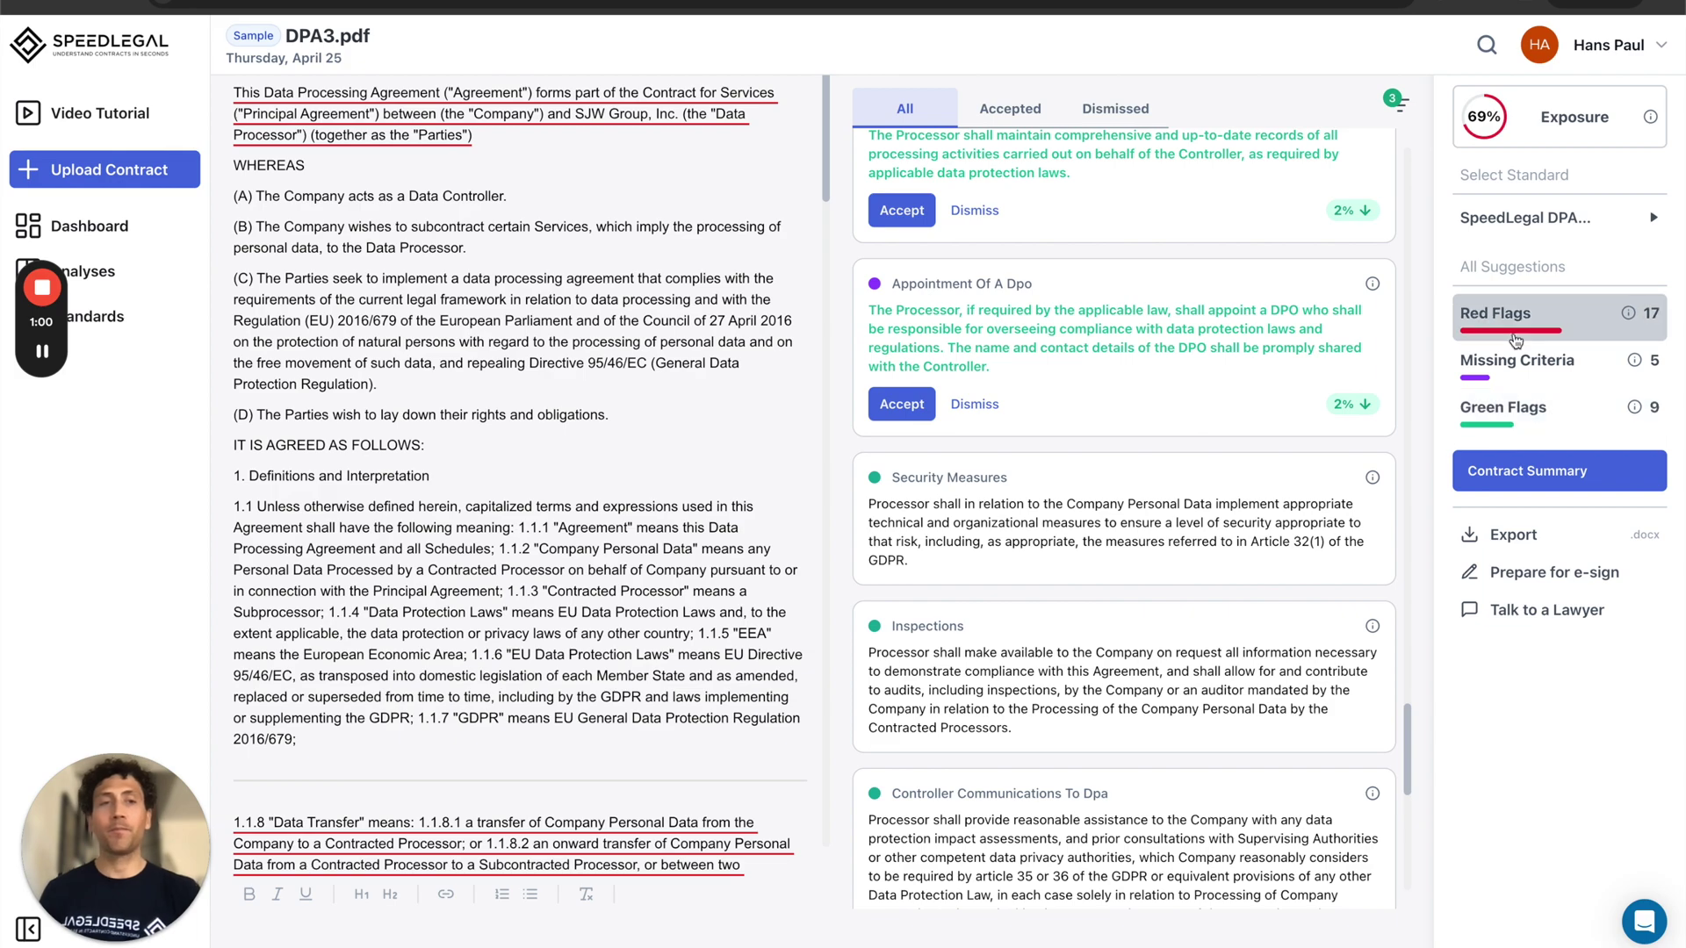
{"action": "left_click", "coordinate": [1511, 313]}
{"action": "scroll", "coordinate": [1267, 323], "scroll_direction": "up", "scroll_amount": 1}
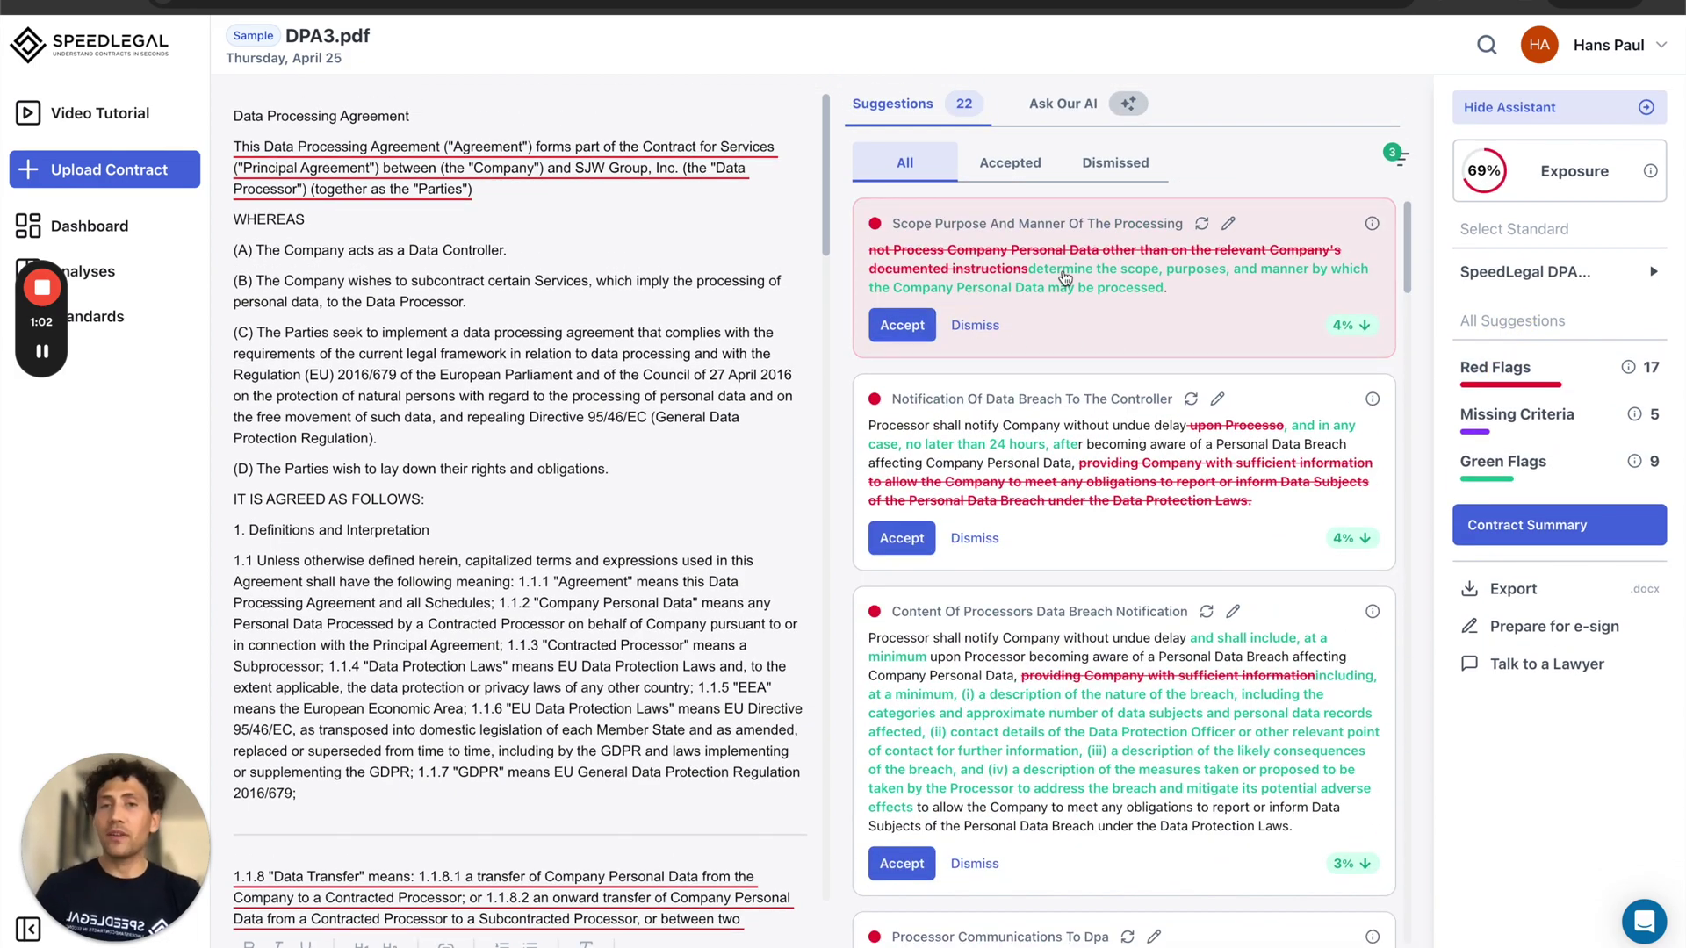
Step: Accept the clause 2.1.2 scope rewrite and dismiss the clause 7.1 data-breach suggestion
{"action": "left_click", "coordinate": [1065, 277]}
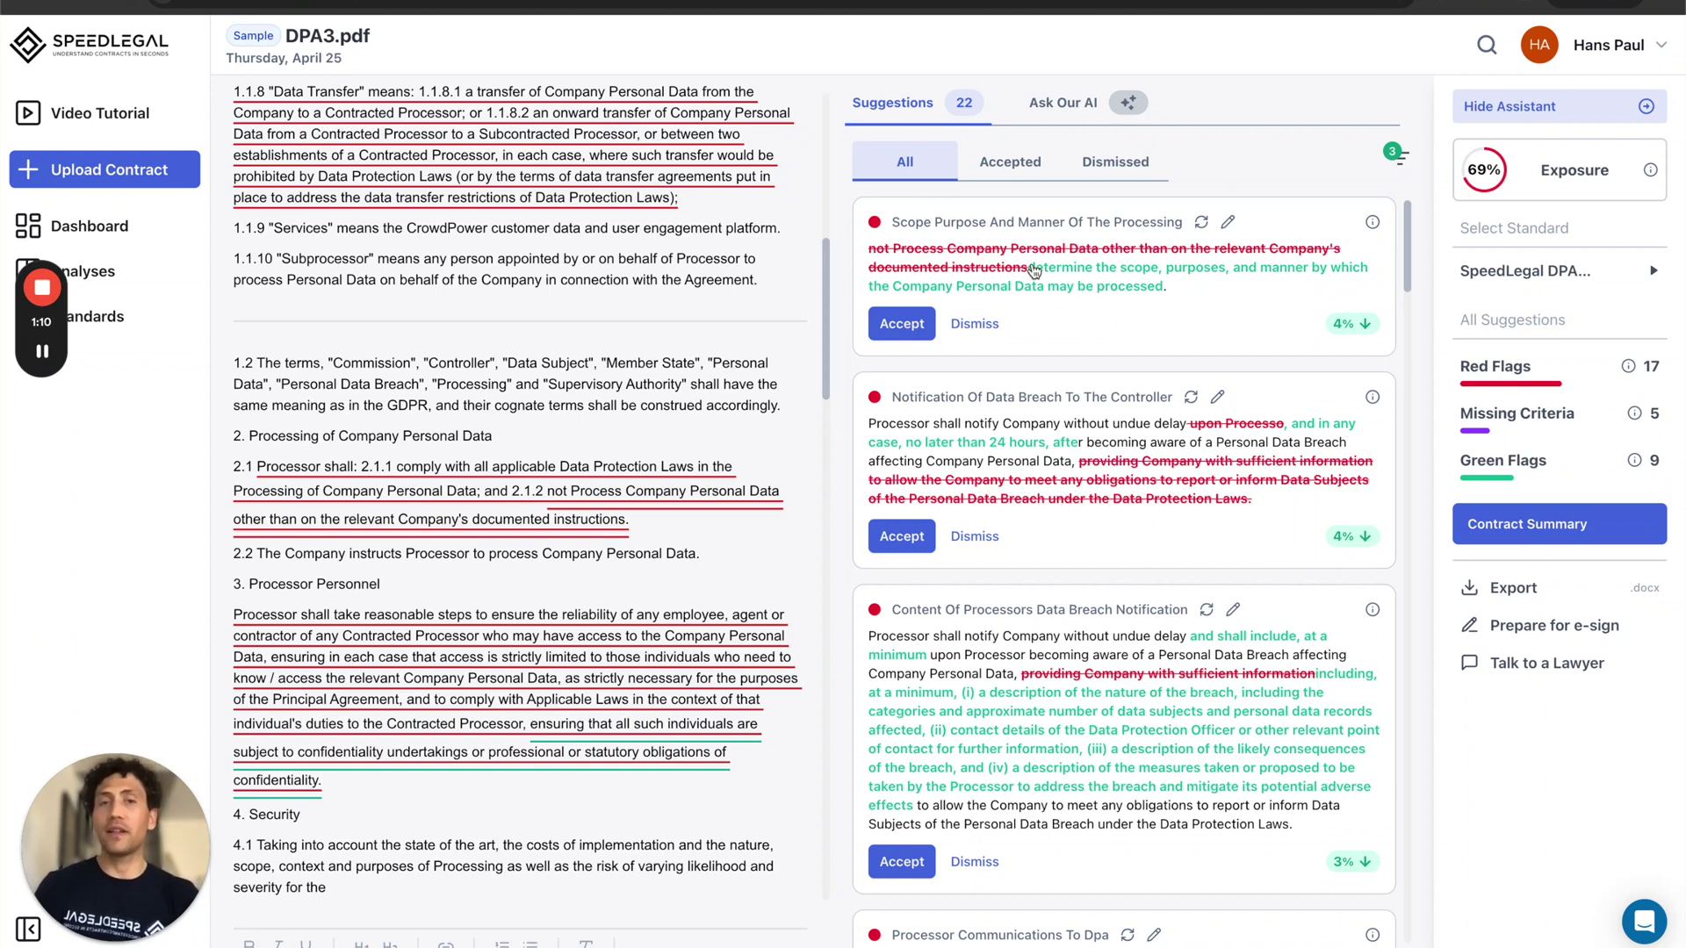
{"action": "left_click", "coordinate": [918, 324]}
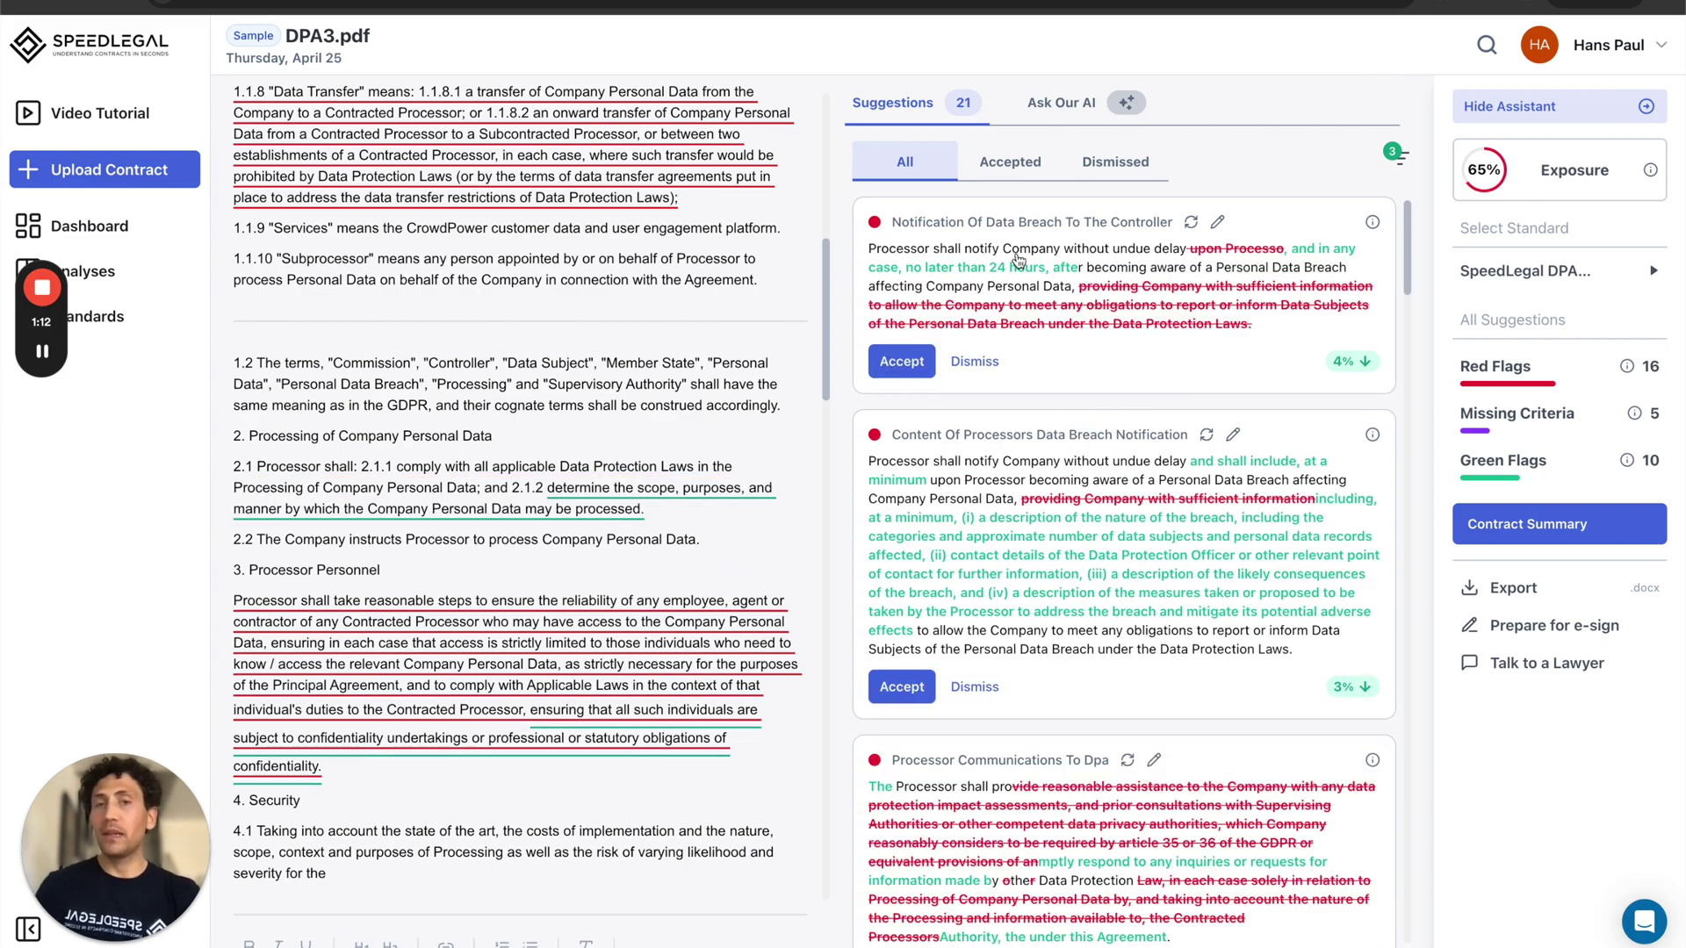
{"action": "left_click", "coordinate": [1019, 299]}
{"action": "left_click", "coordinate": [975, 363]}
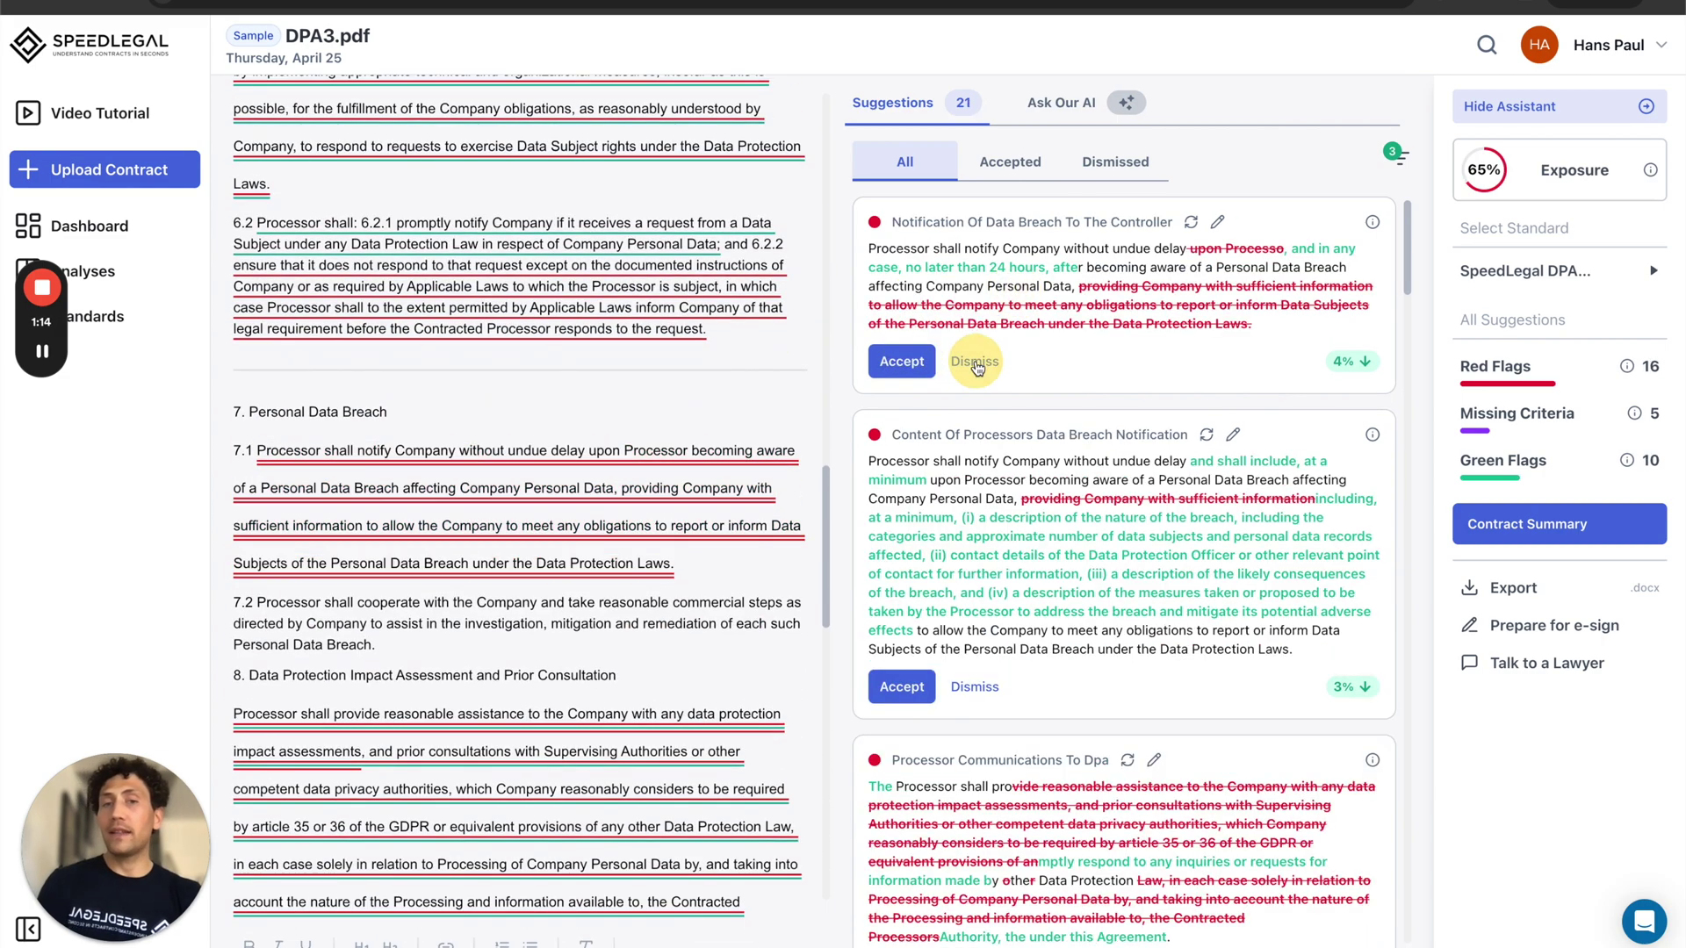
Step: Regenerate the clause 8 Processor Communications To Dpa suggestion and open it for editing
{"action": "left_click", "coordinate": [956, 588]}
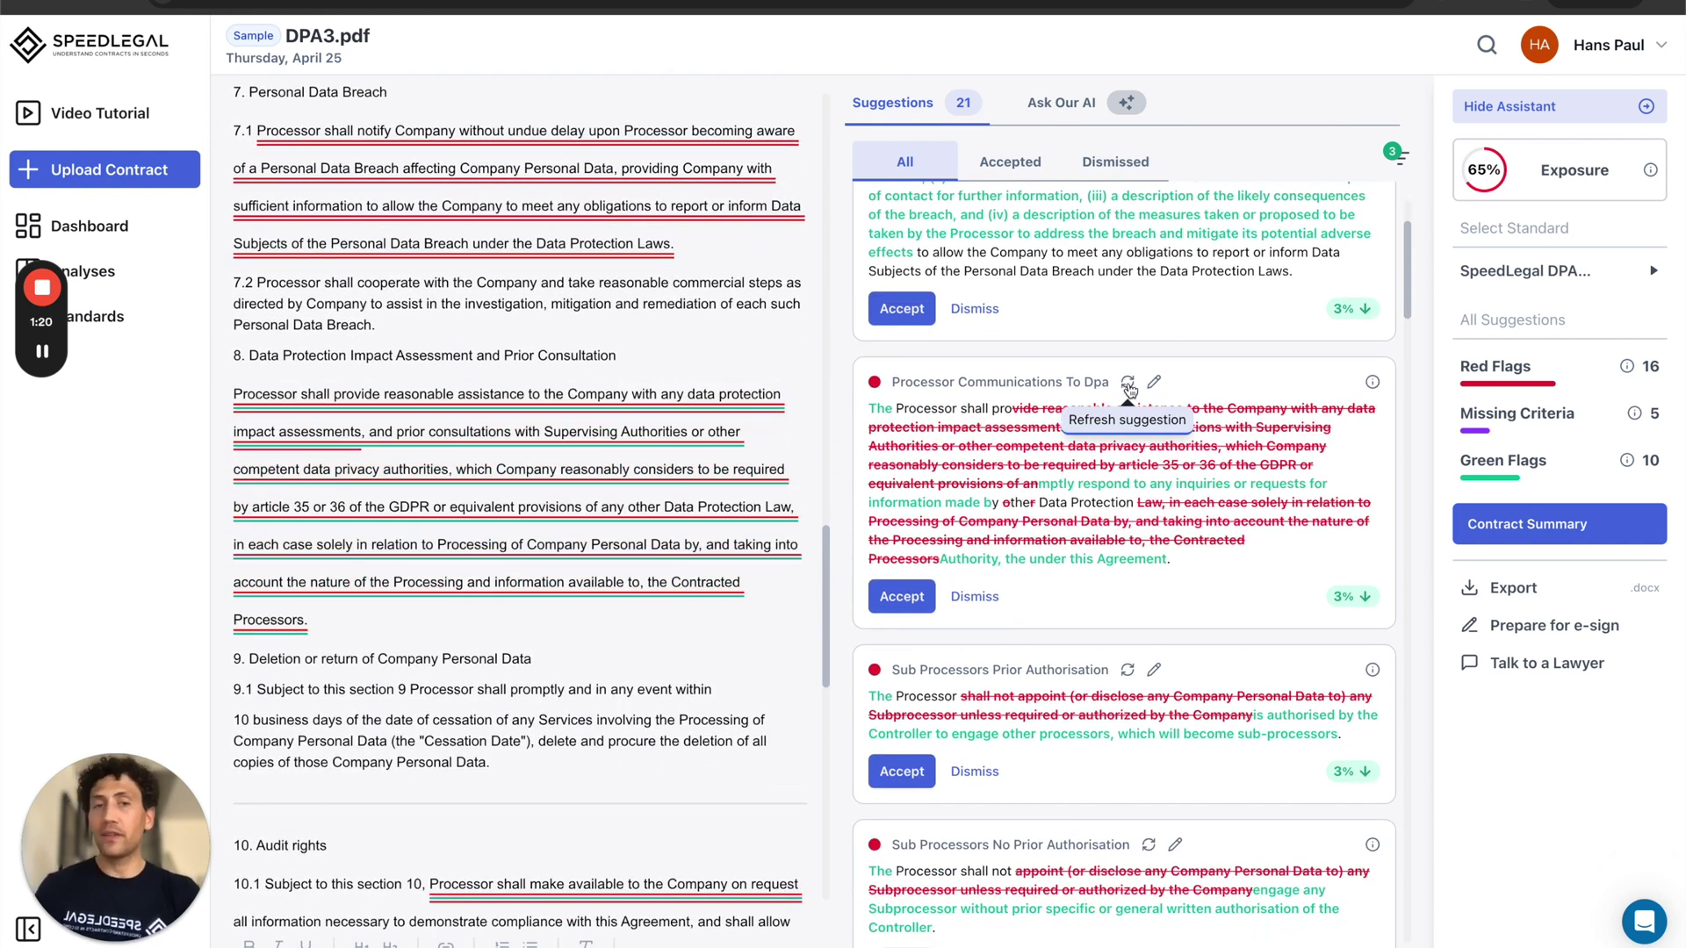
{"action": "left_click", "coordinate": [1128, 385]}
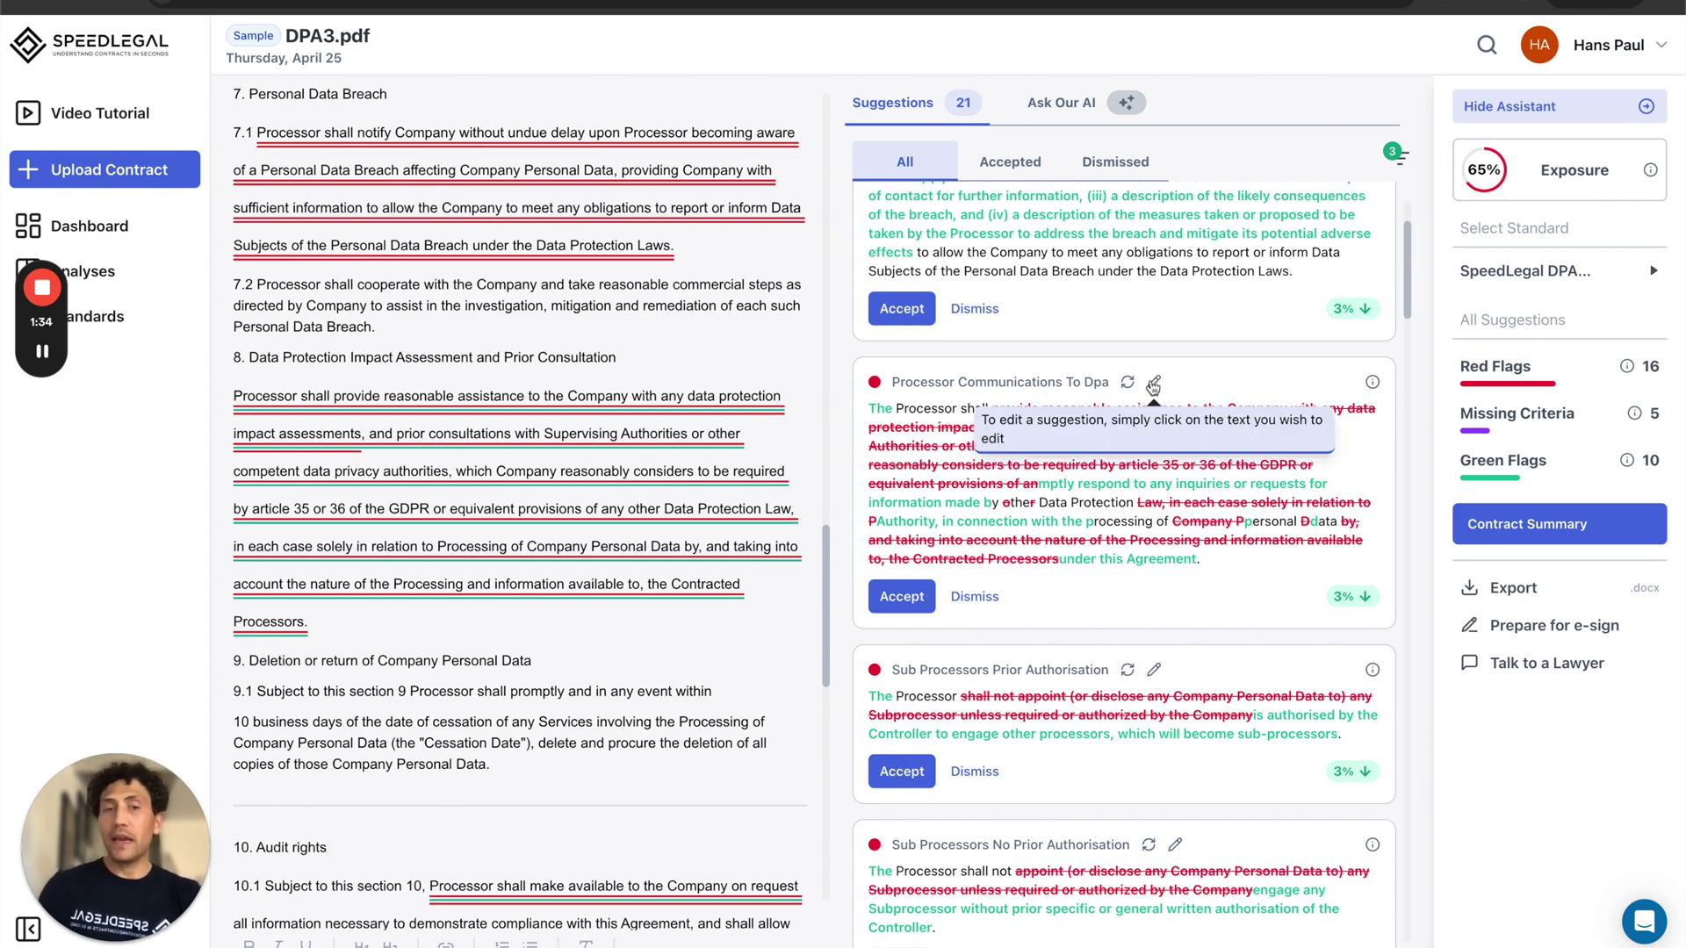
{"action": "left_click", "coordinate": [1154, 382]}
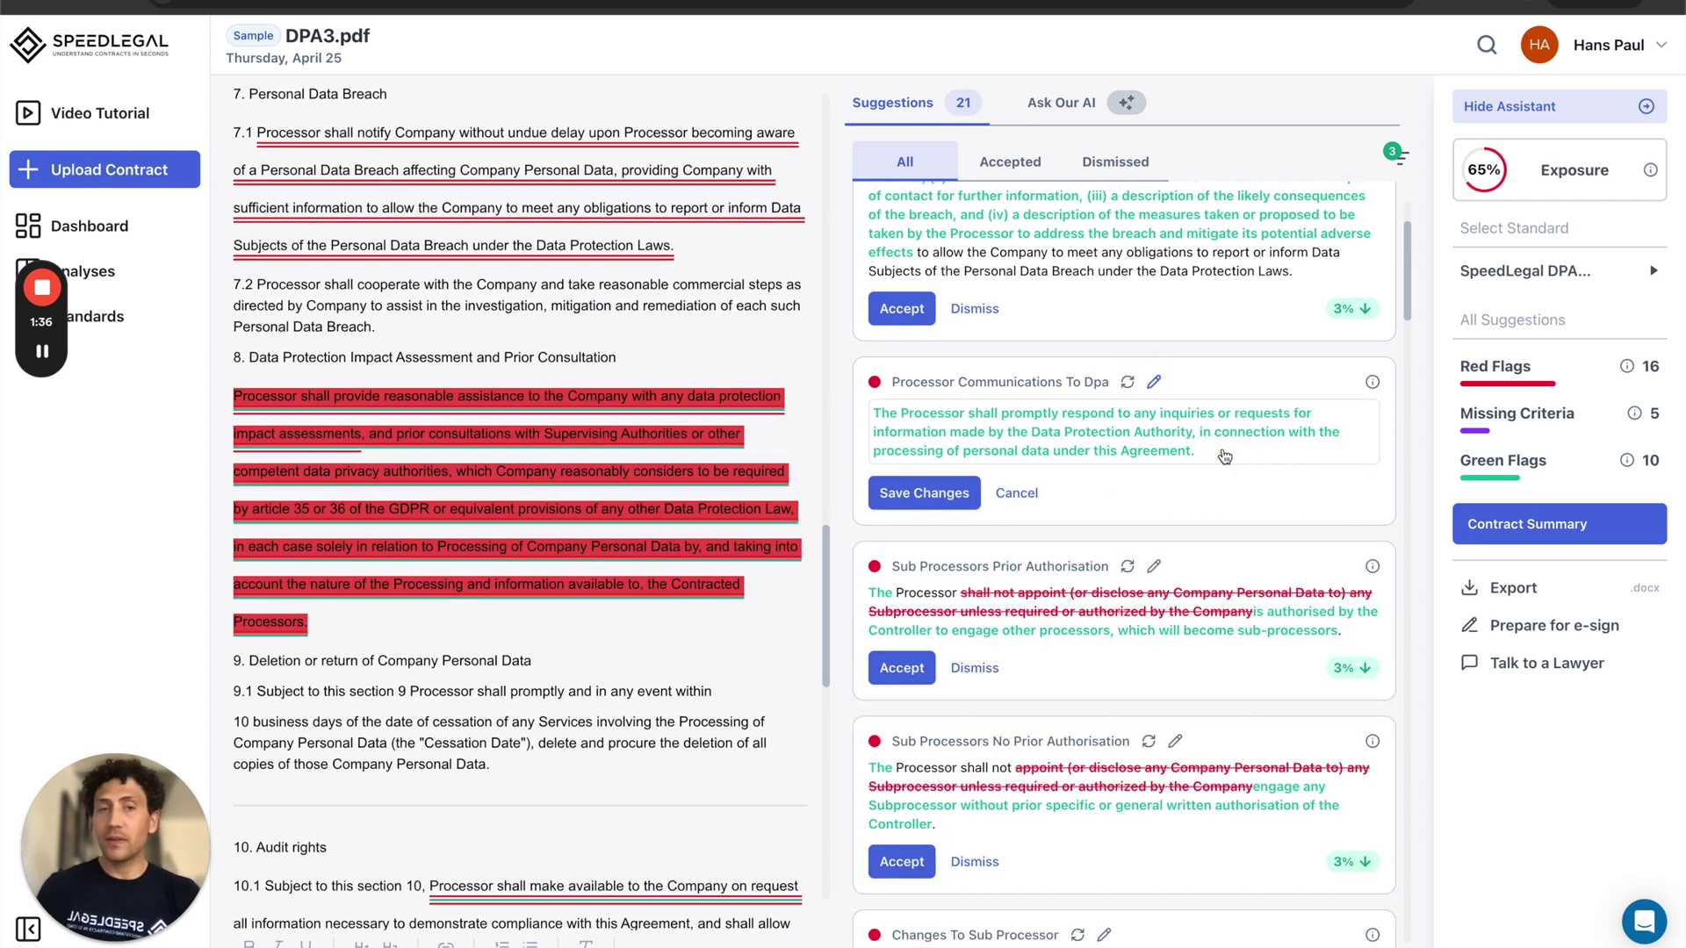
Step: Finish editing the Processor Communications rewrite, save it, and accept the clause 8 suggestion
{"action": "type", "text": "spcfic text"}
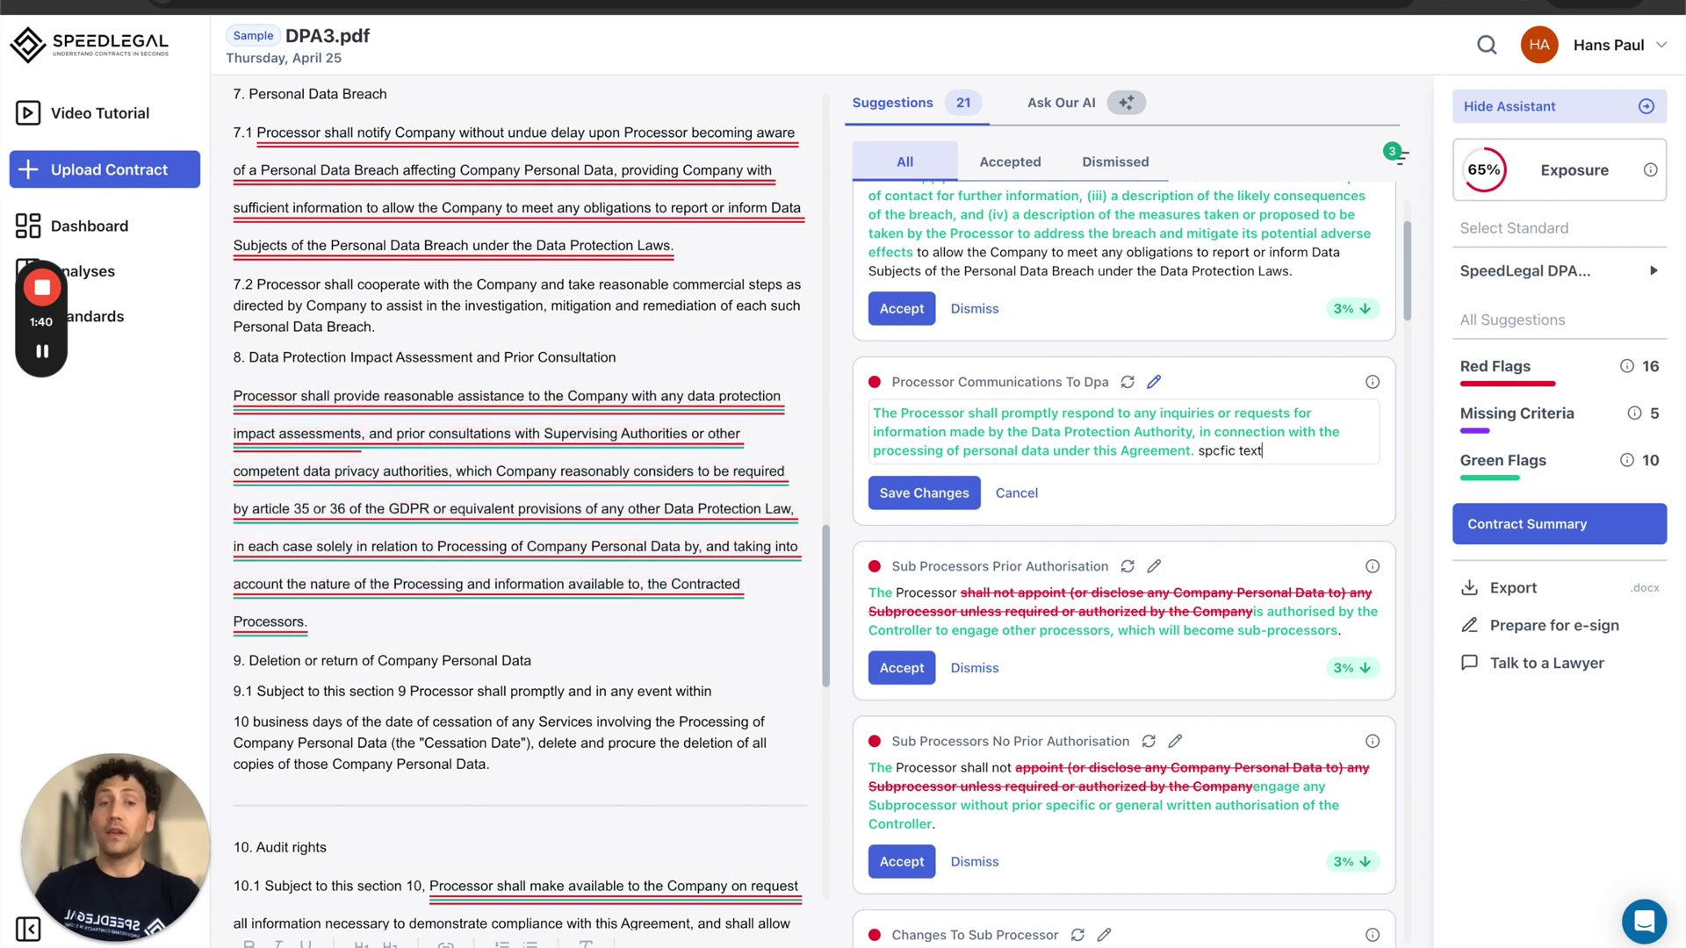
{"action": "left_click", "coordinate": [1228, 450]}
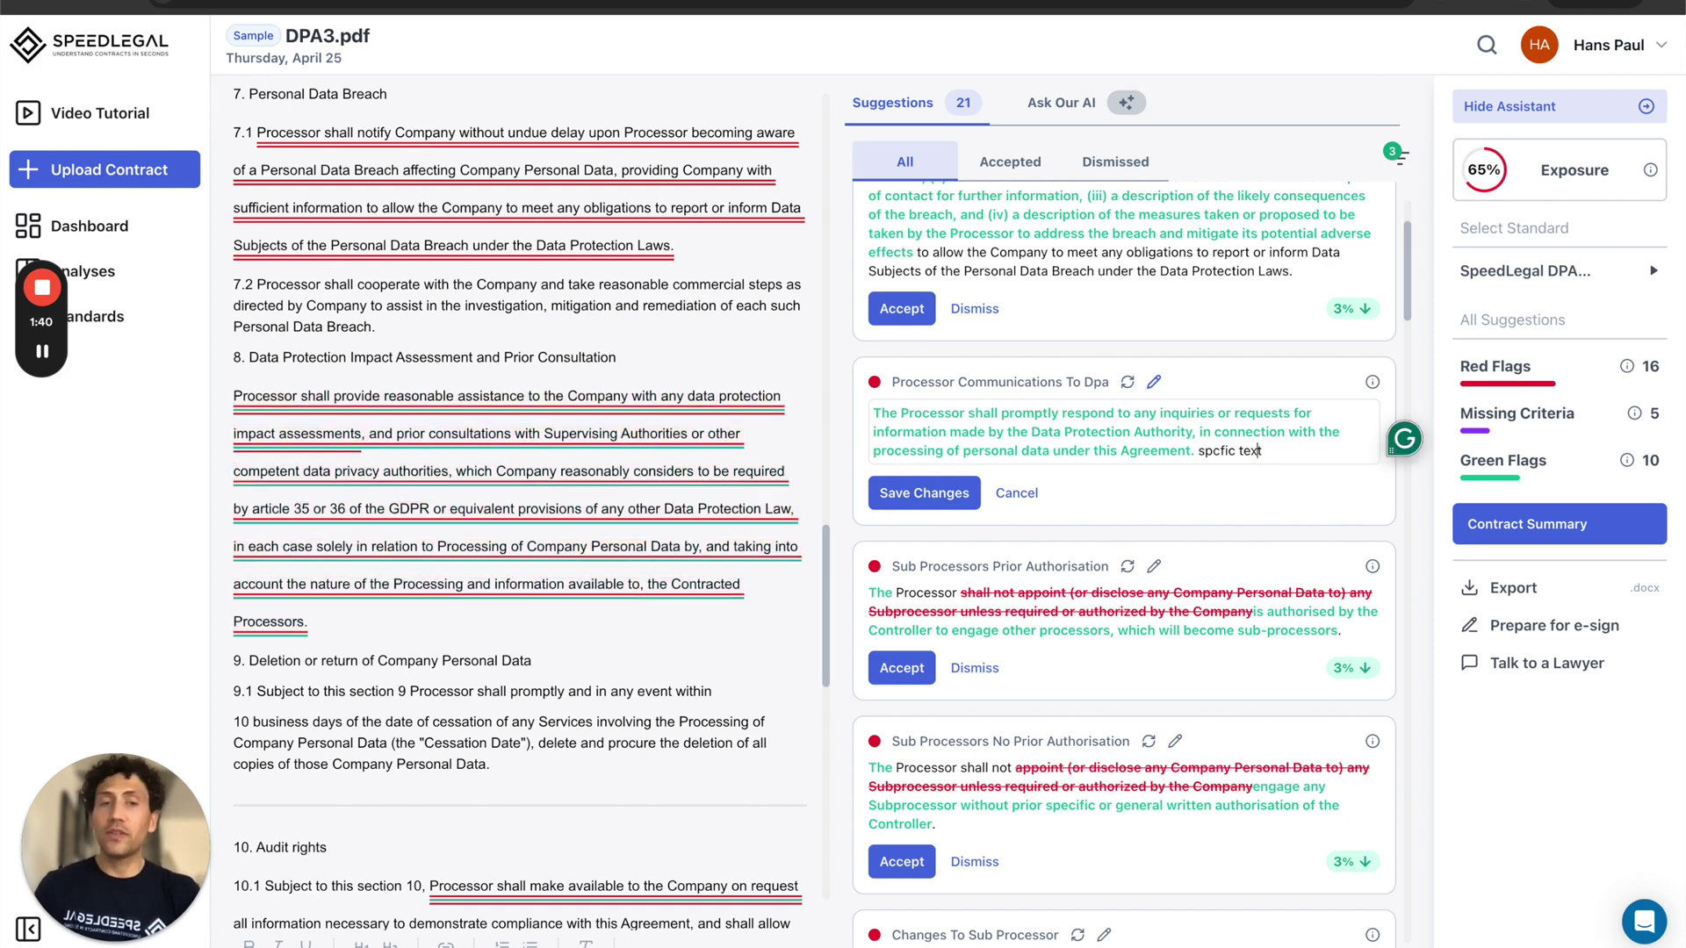
{"action": "type", "text": "e"}
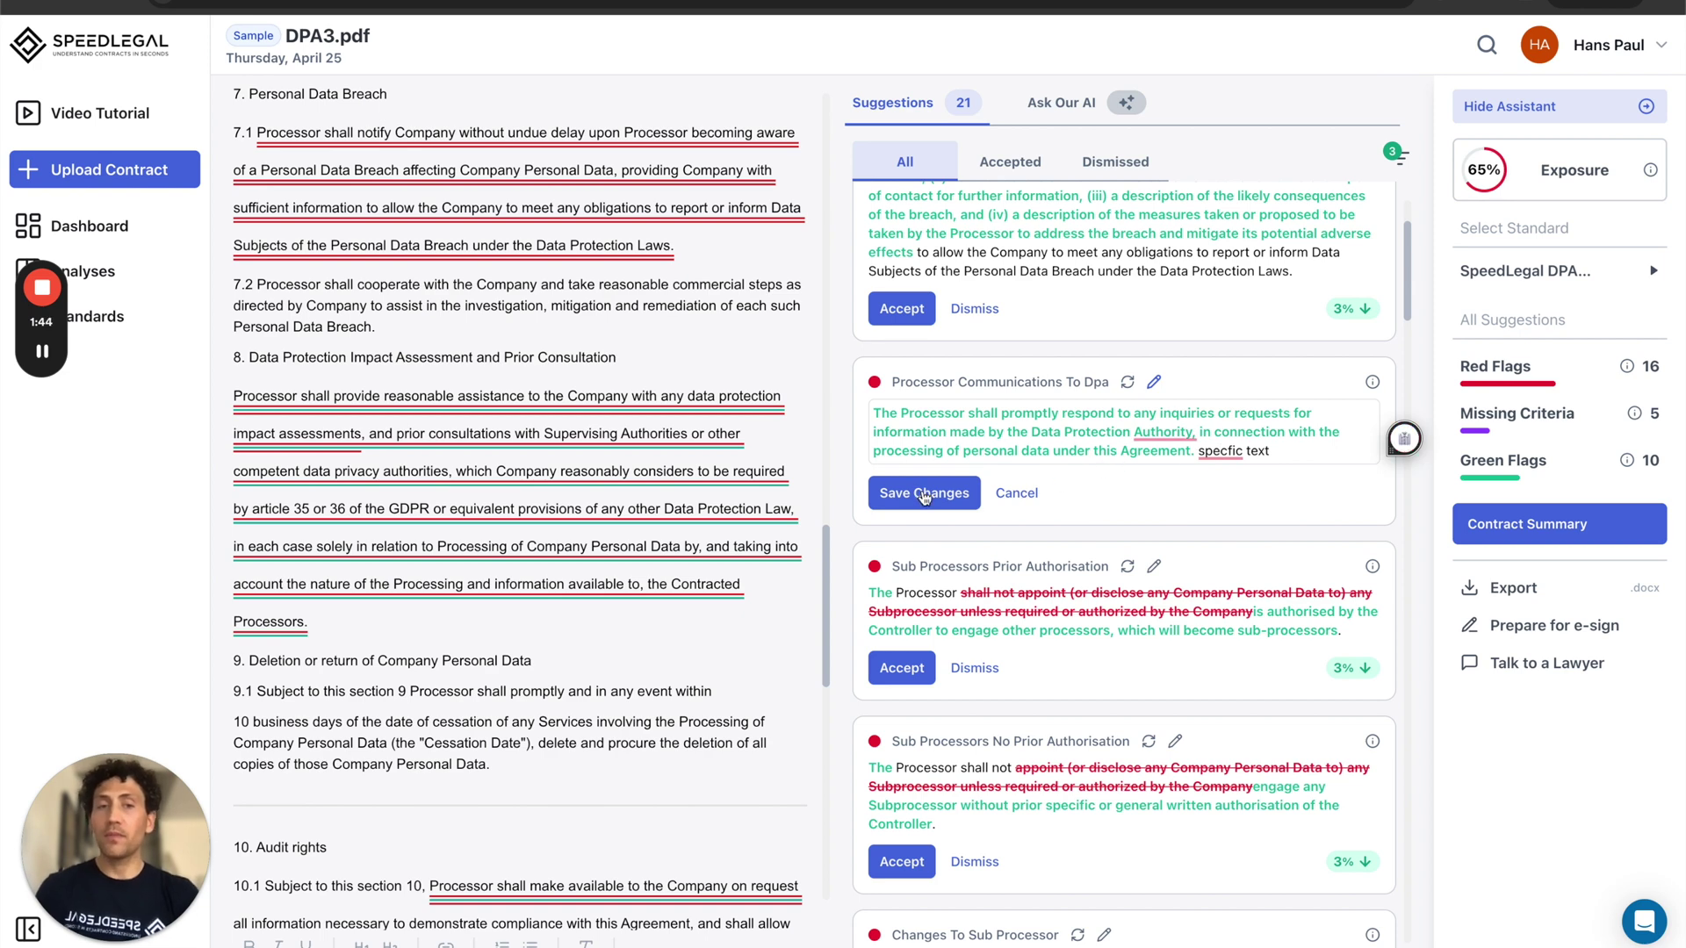
{"action": "left_click", "coordinate": [924, 496]}
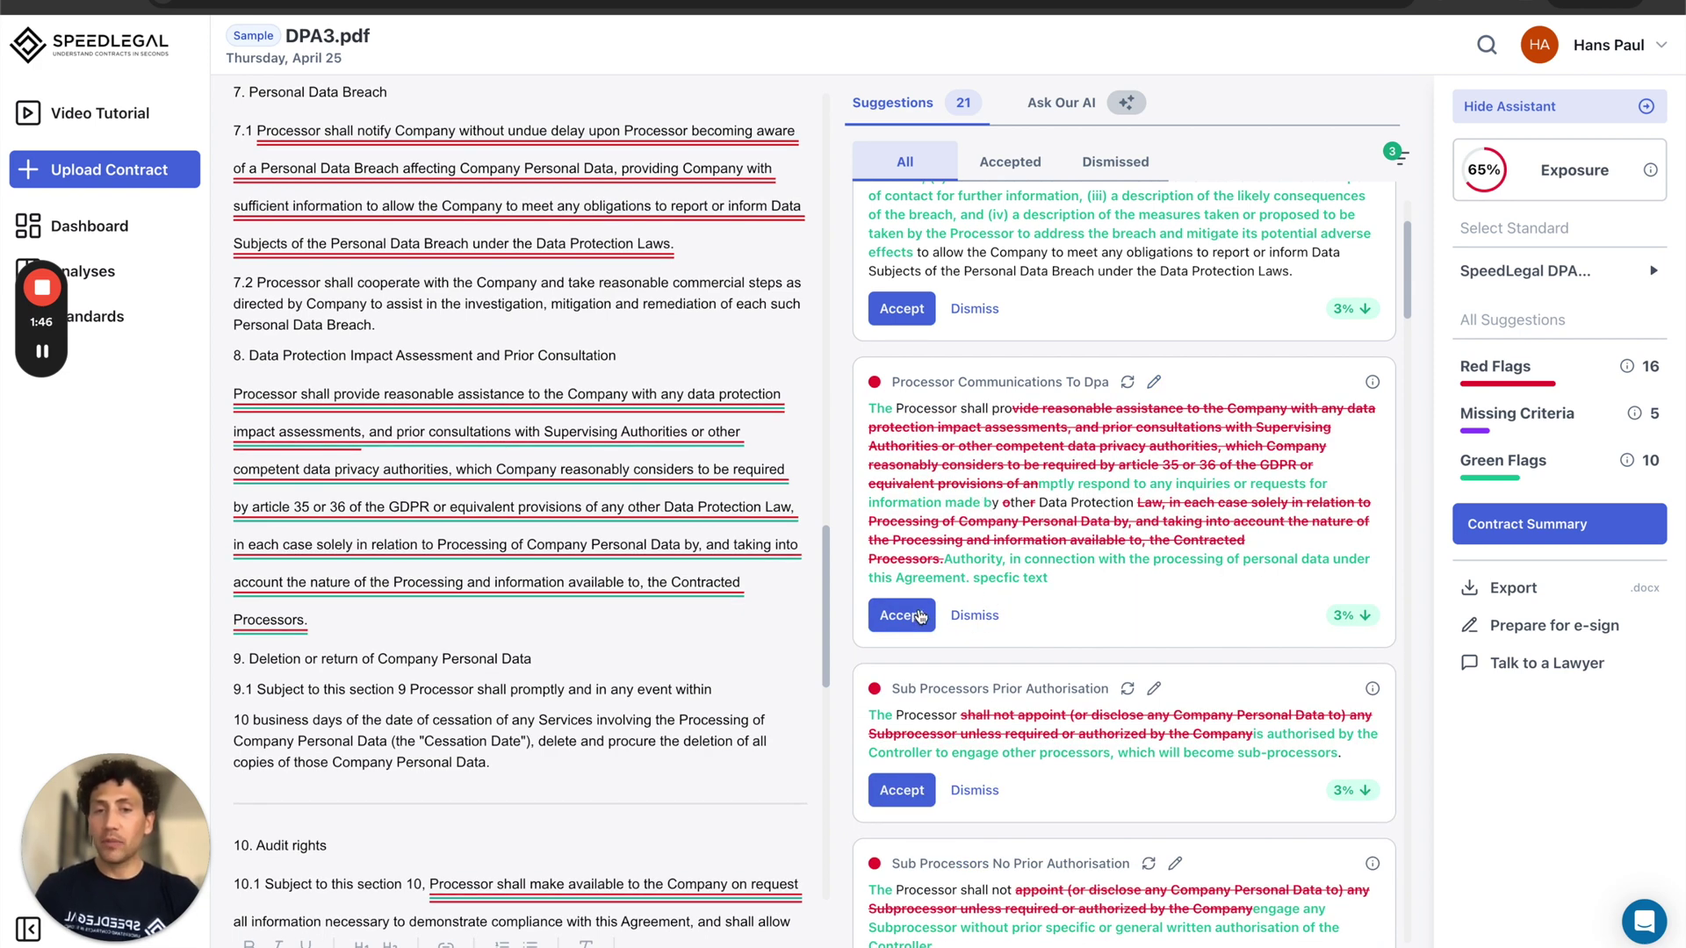
{"action": "left_click", "coordinate": [919, 617]}
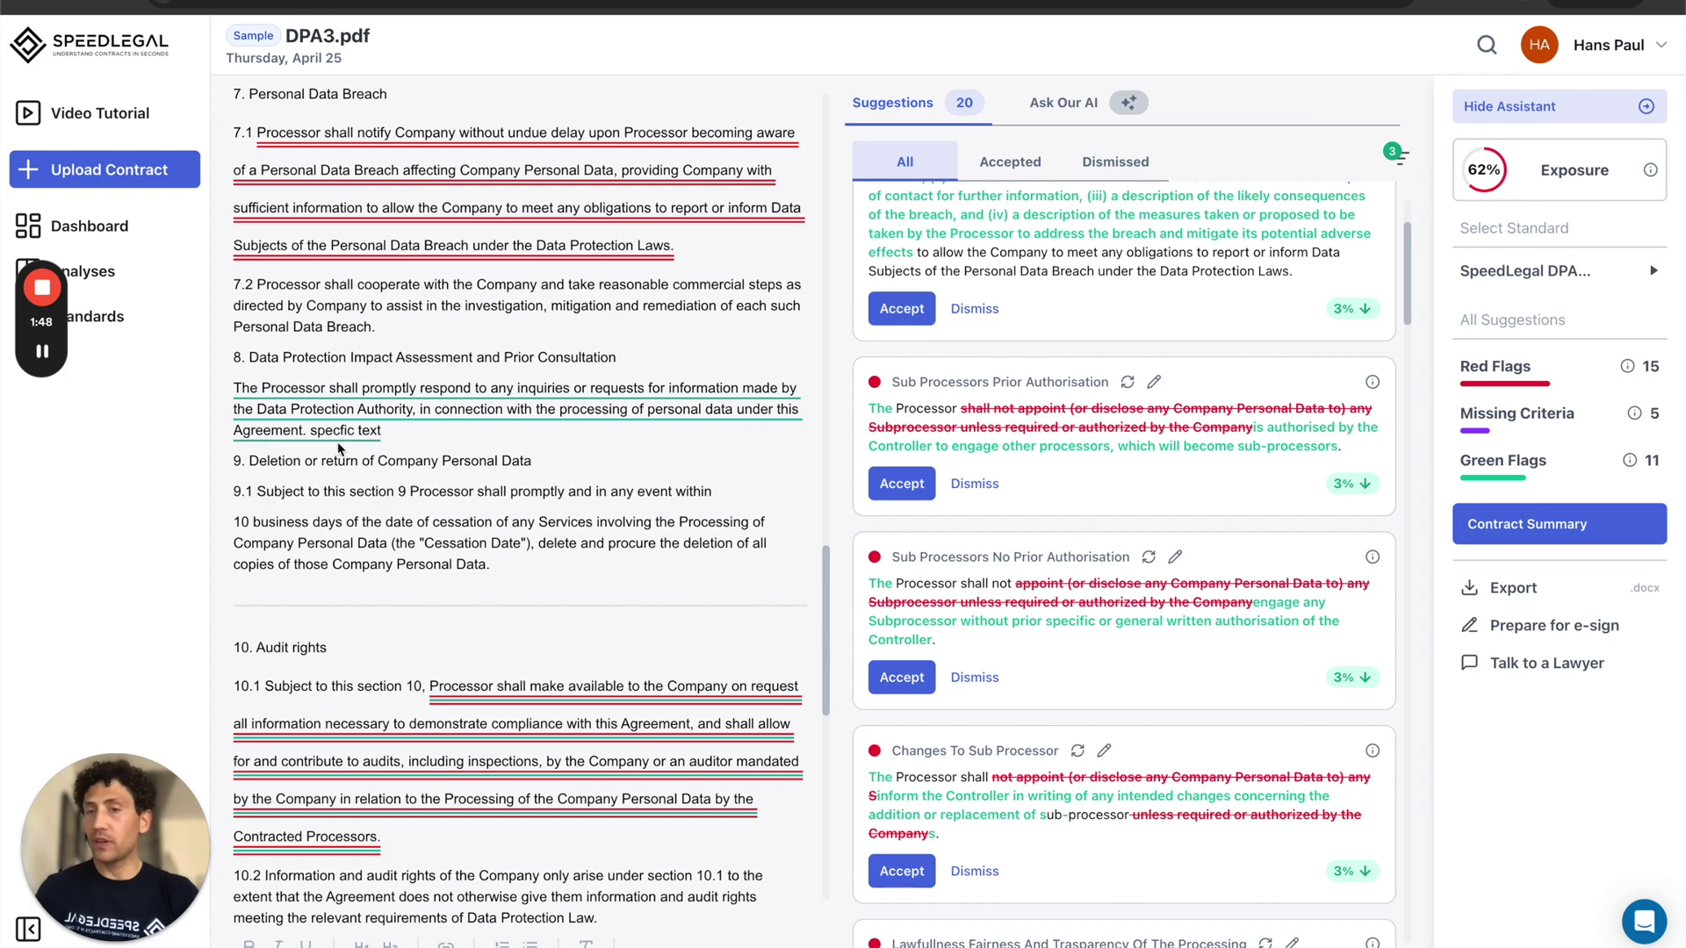
{"action": "mouse_move", "coordinate": [1372, 393]}
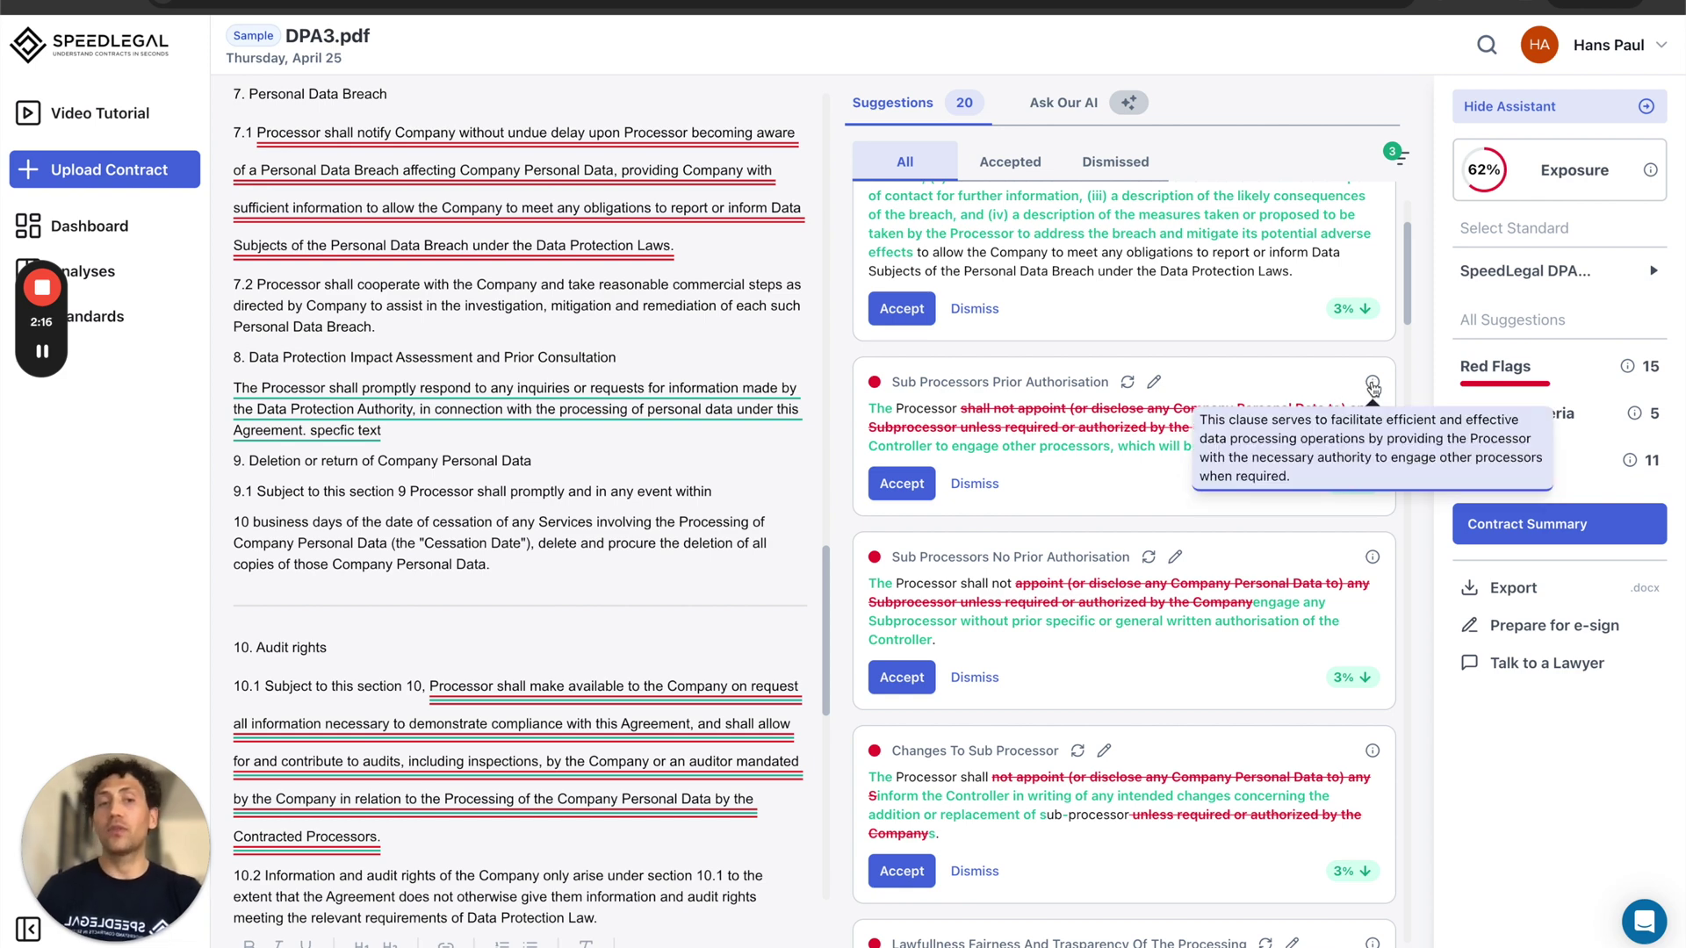
Step: Accept the 'Sub Processors No Prior Authorisation' suggestion requiring prior written sub-processor authorisation
{"action": "scroll", "coordinate": [1360, 301], "scroll_direction": "up", "scroll_amount": 2}
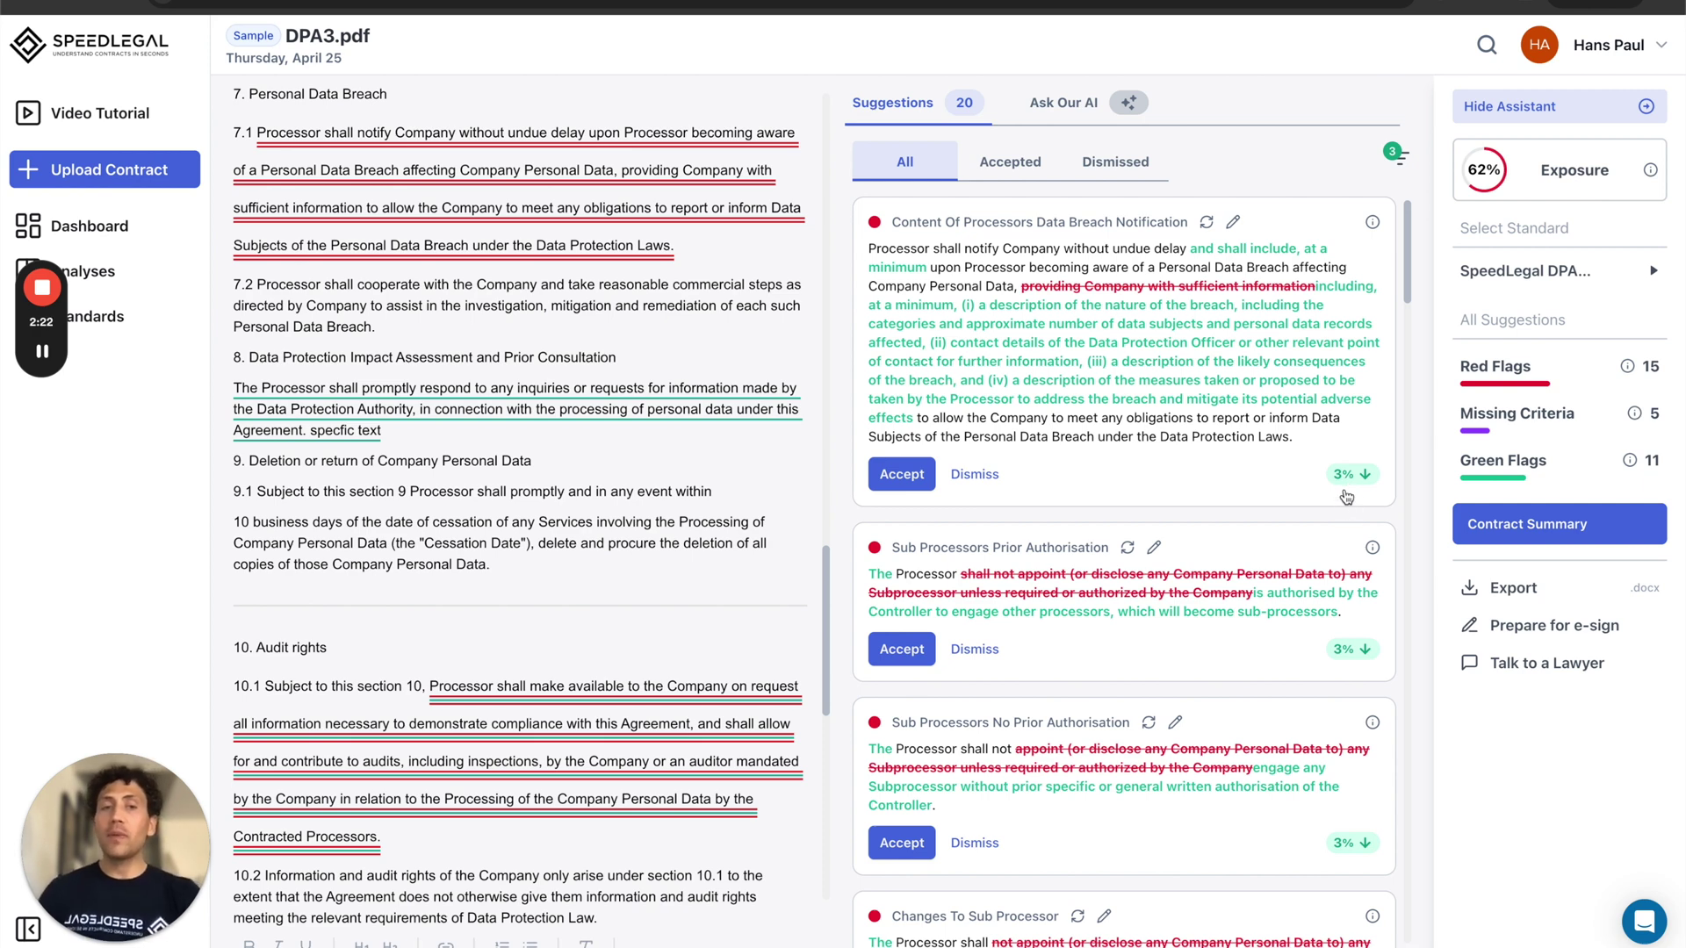
{"action": "scroll", "coordinate": [1348, 479], "scroll_direction": "down", "scroll_amount": 1}
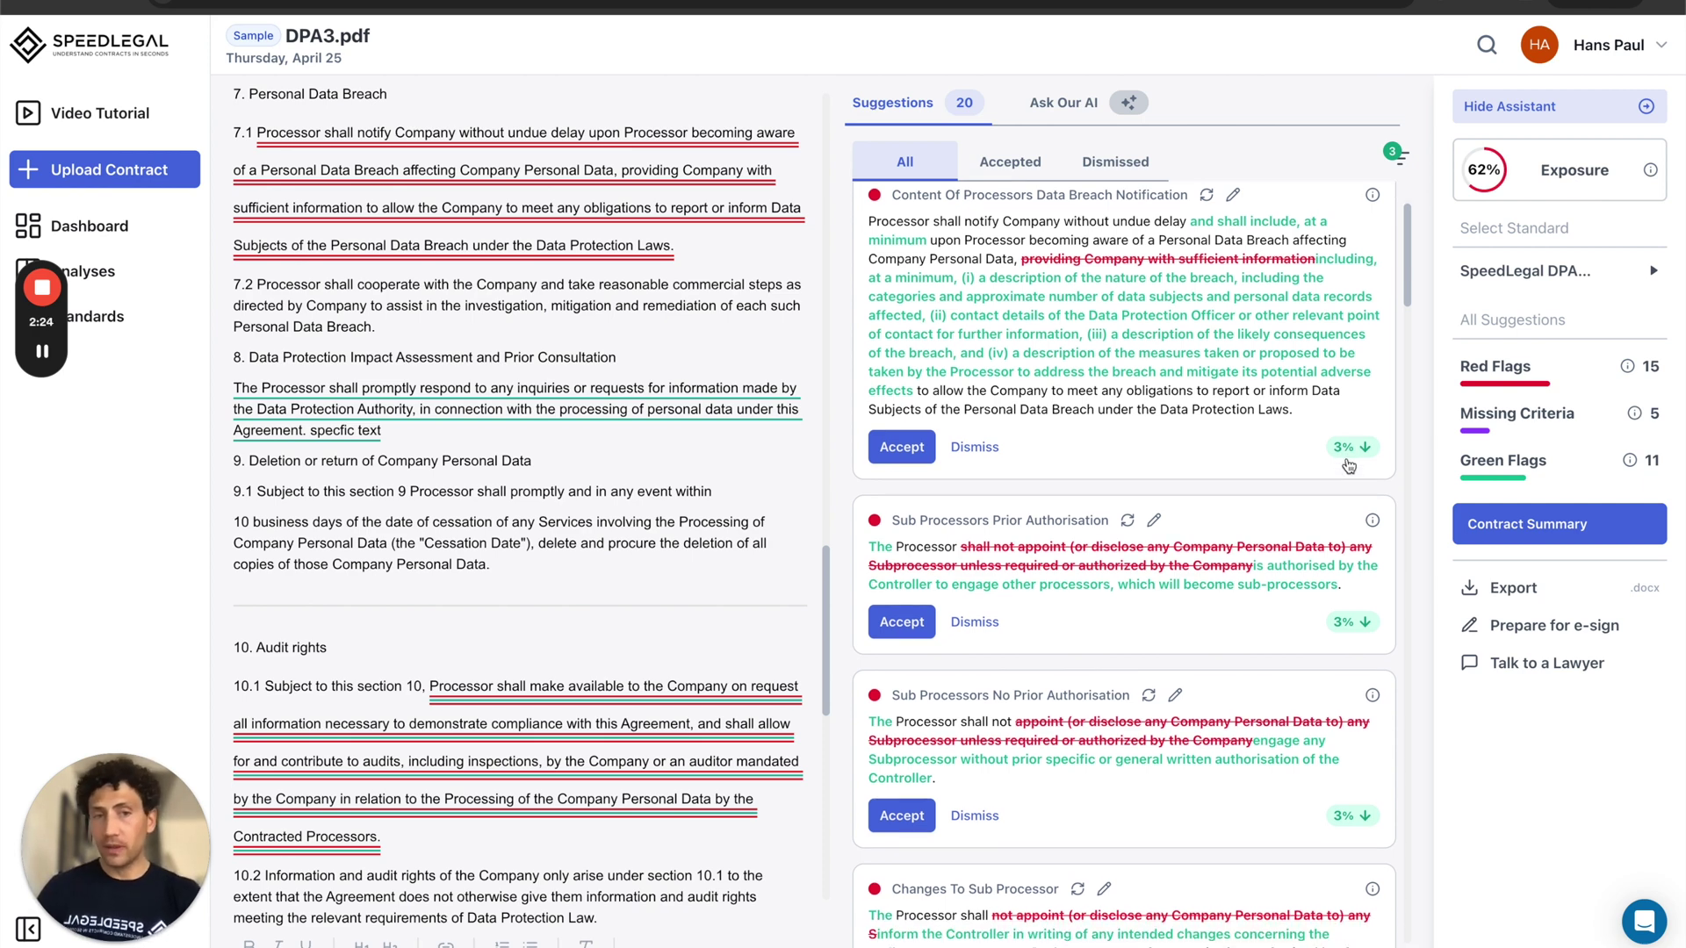
{"action": "scroll", "coordinate": [1348, 466], "scroll_direction": "down", "scroll_amount": 4}
{"action": "scroll", "coordinate": [1348, 671], "scroll_direction": "down", "scroll_amount": 1}
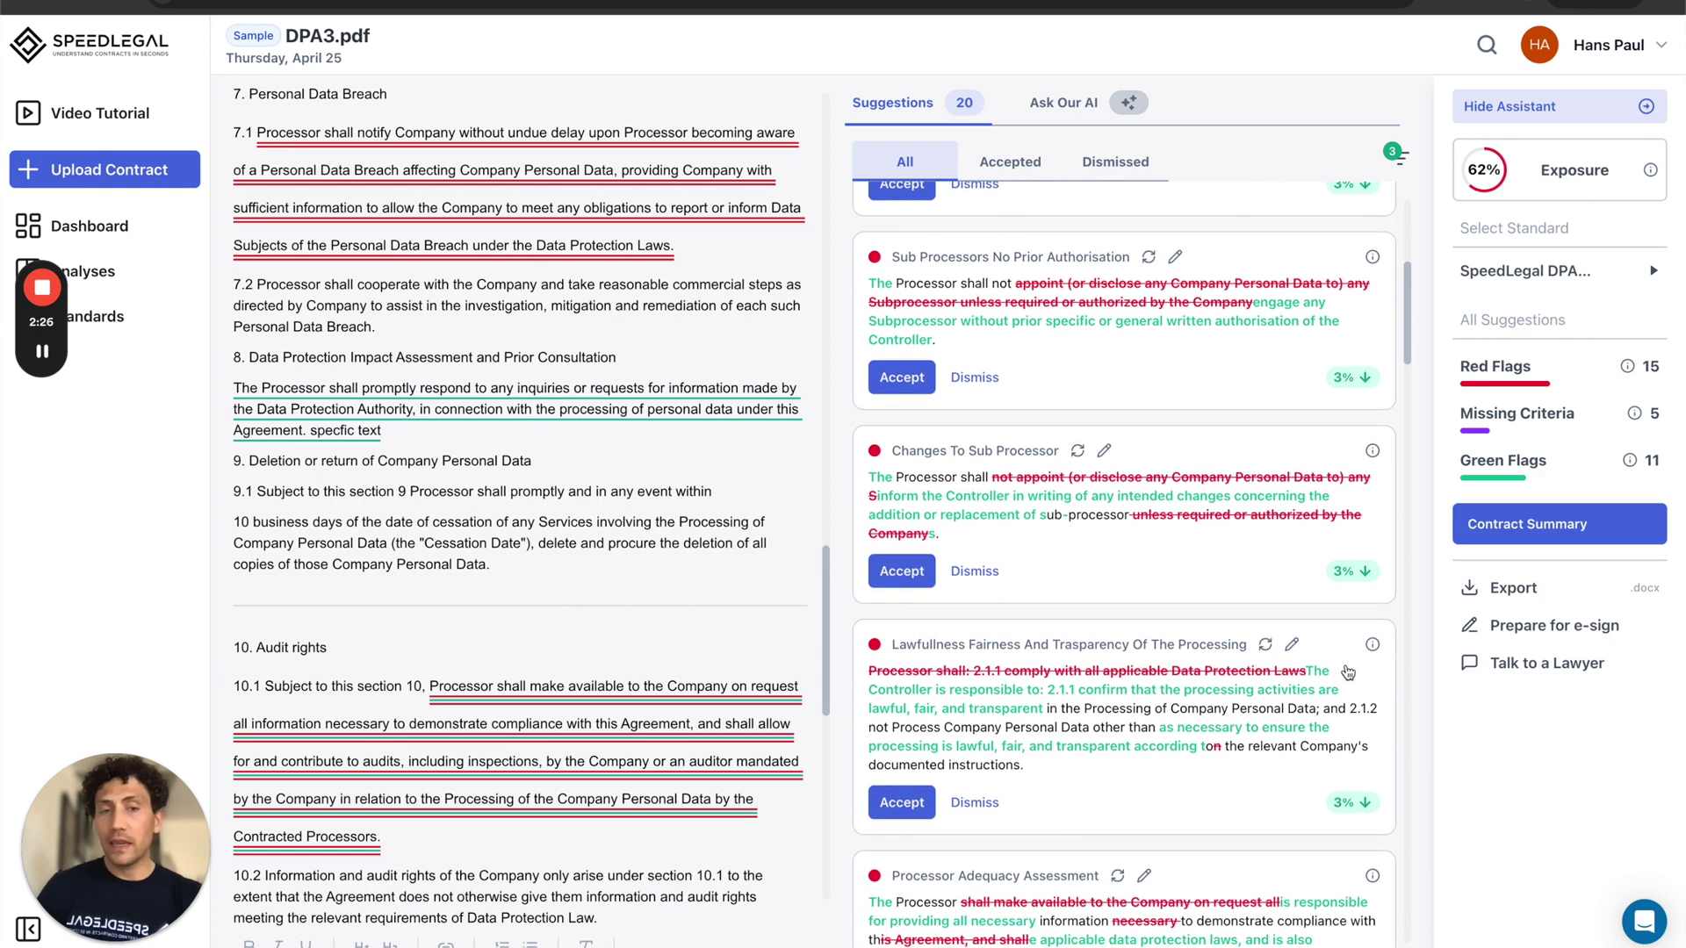
{"action": "scroll", "coordinate": [1348, 676], "scroll_direction": "down", "scroll_amount": 1}
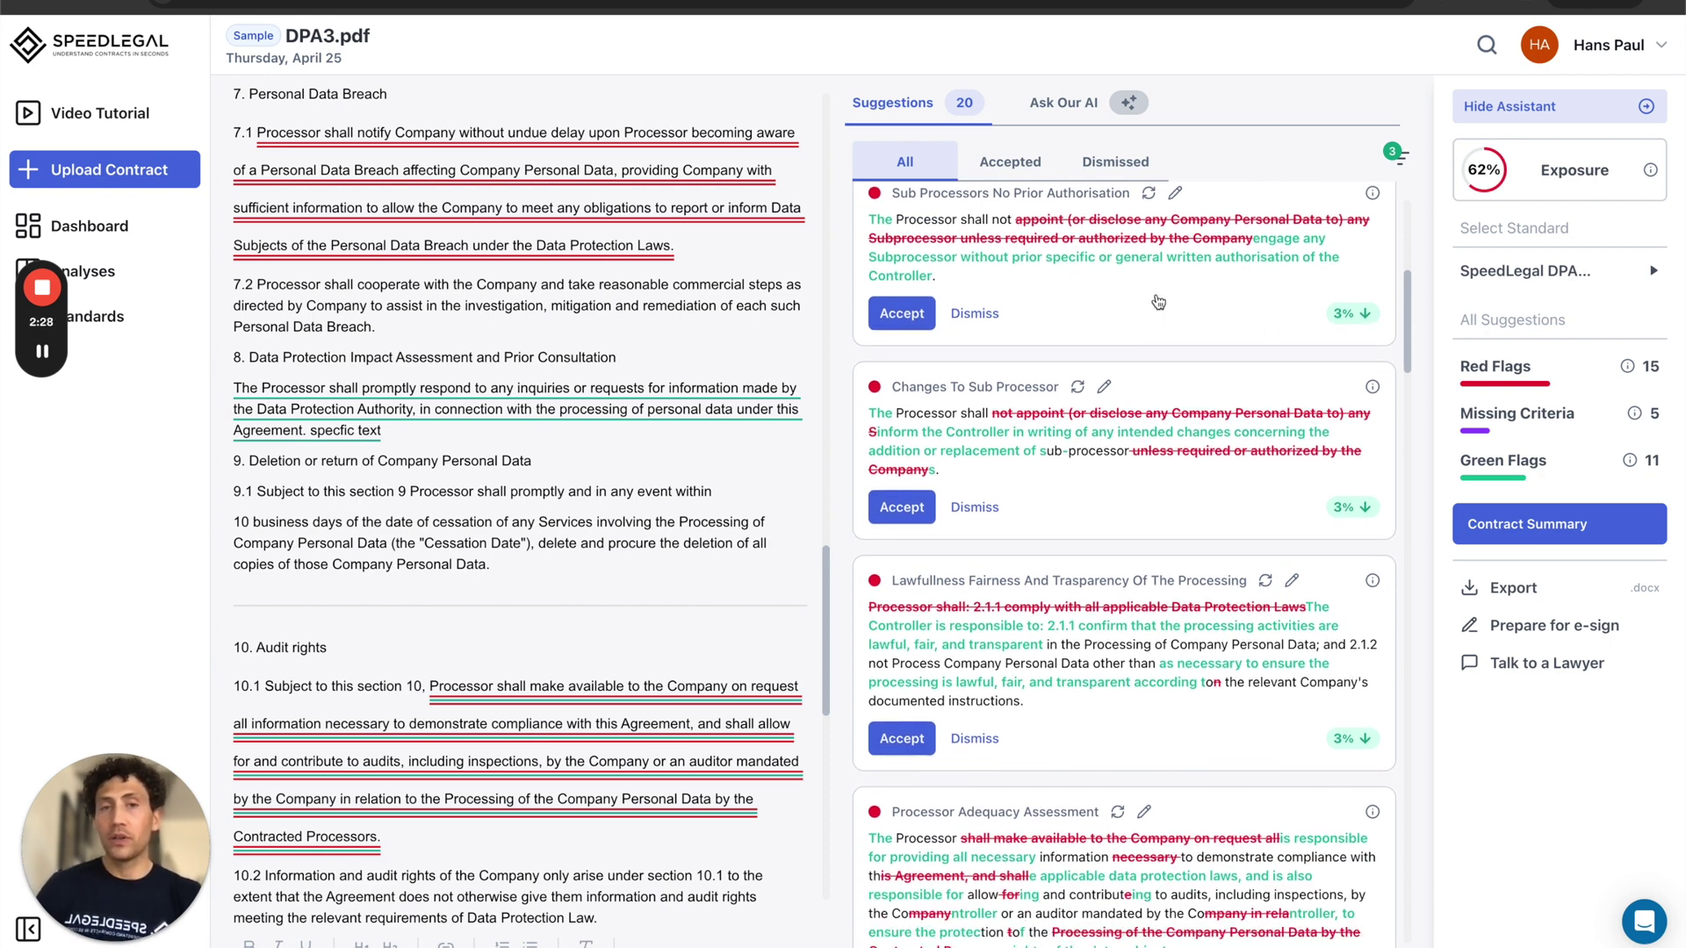
{"action": "scroll", "coordinate": [1142, 316], "scroll_direction": "up", "scroll_amount": 2}
{"action": "left_click", "coordinate": [913, 491]}
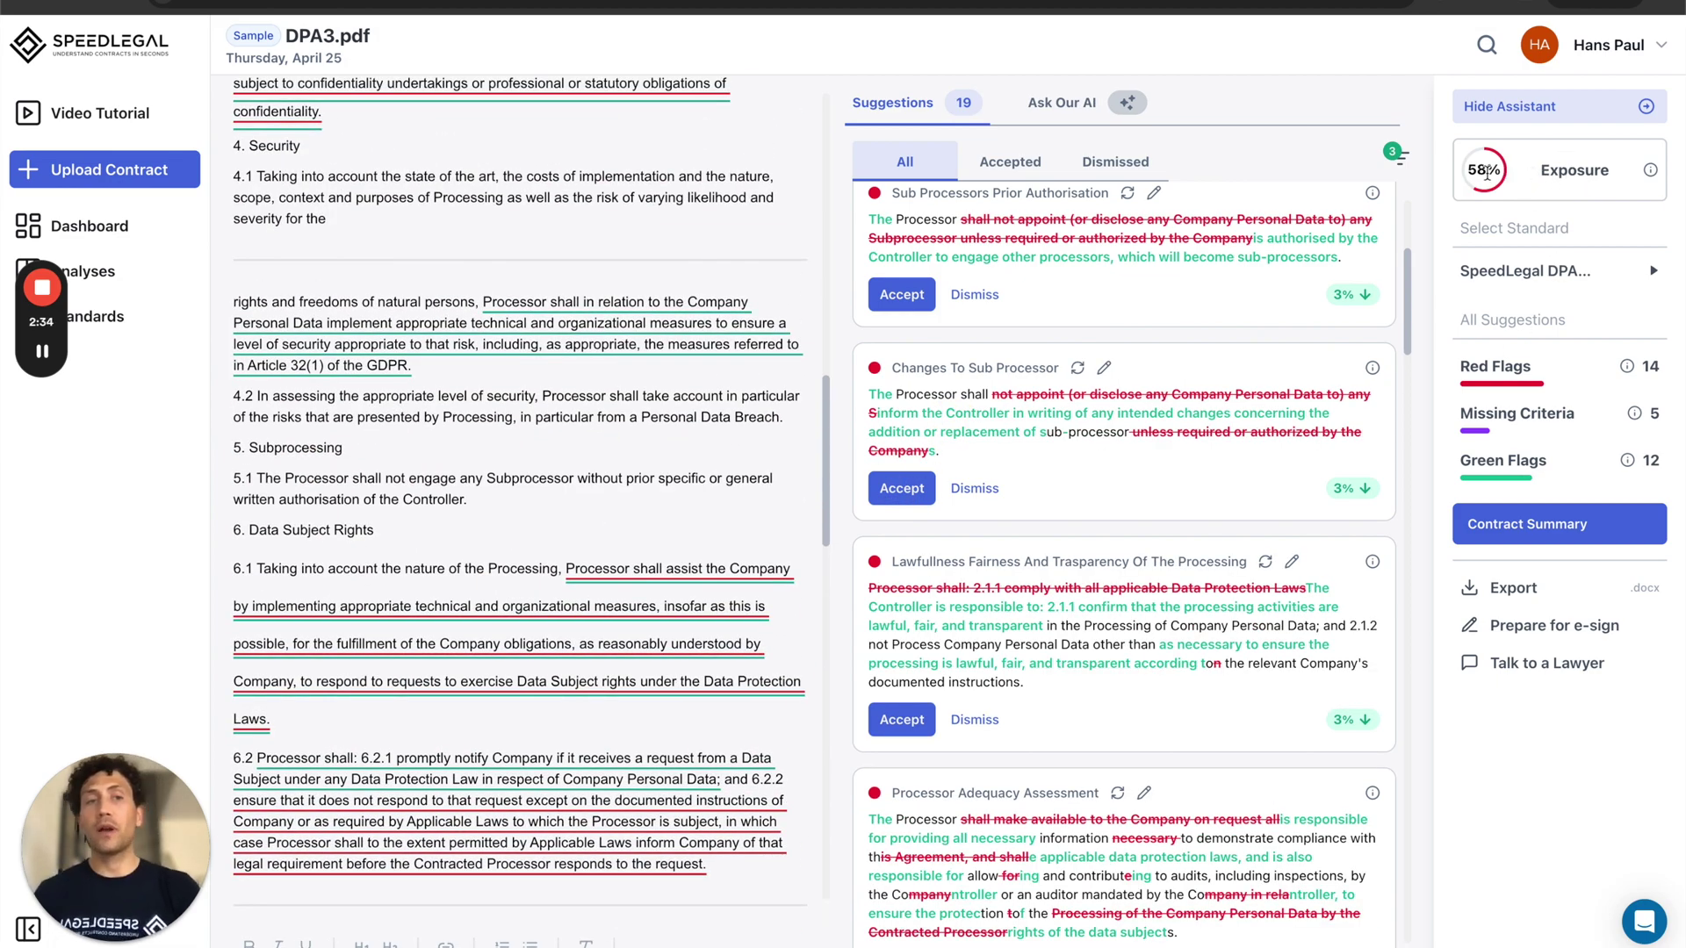
{"action": "scroll", "coordinate": [1278, 430], "scroll_direction": "down", "scroll_amount": 5}
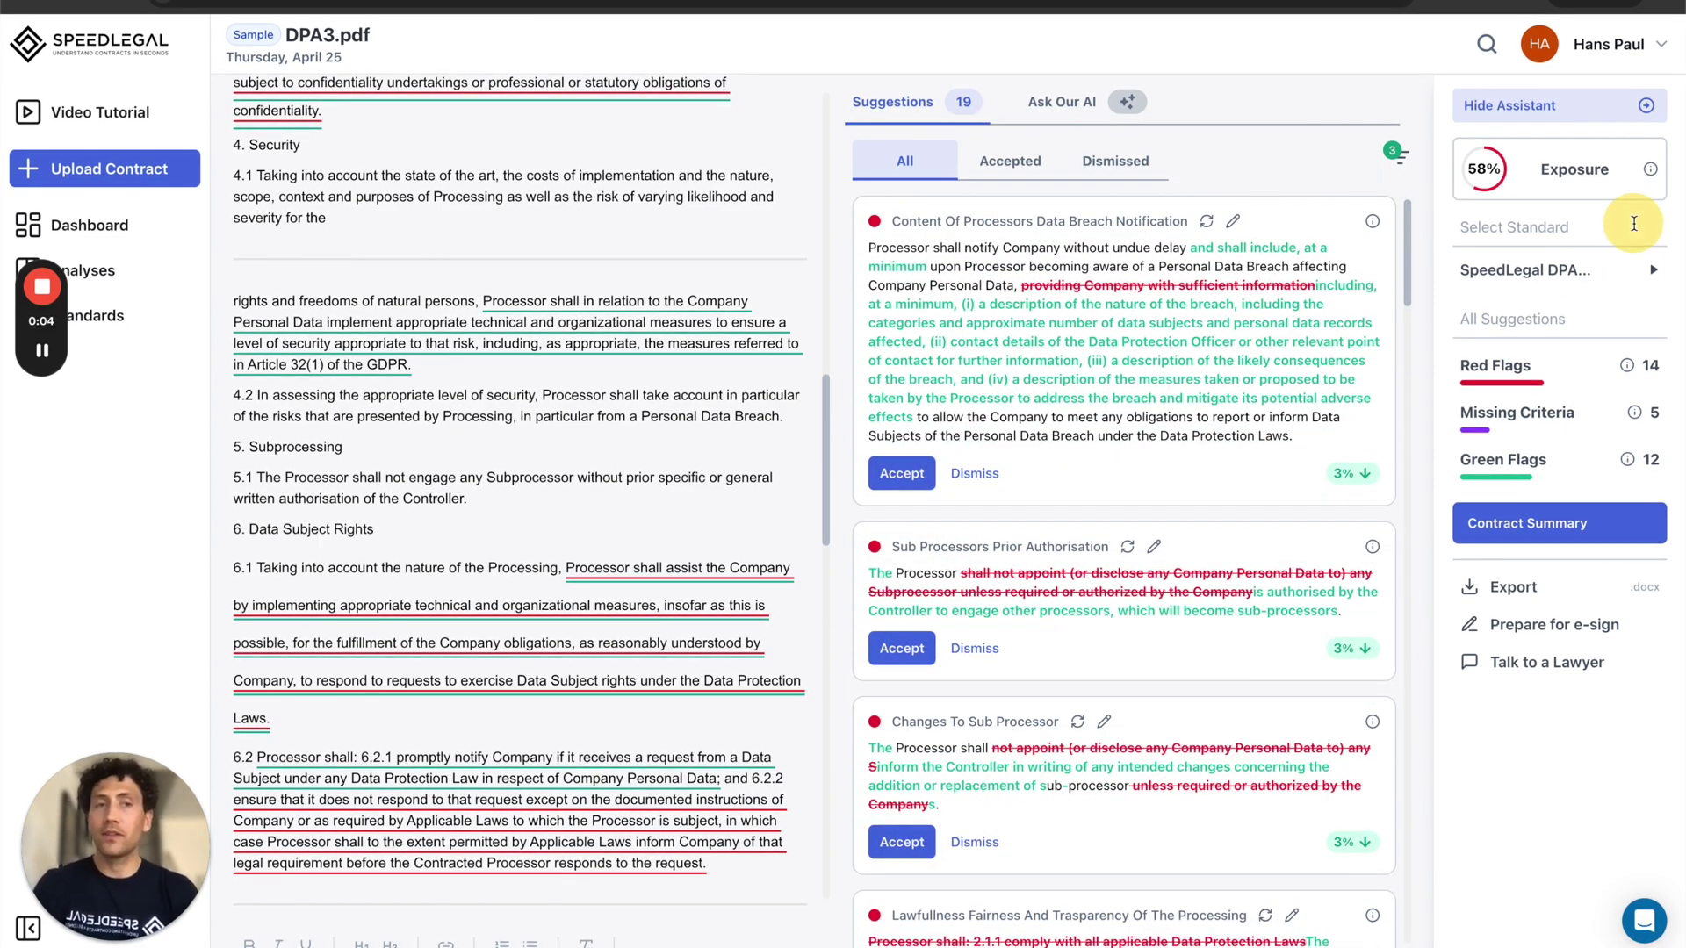
{"action": "left_click", "coordinate": [1551, 272]}
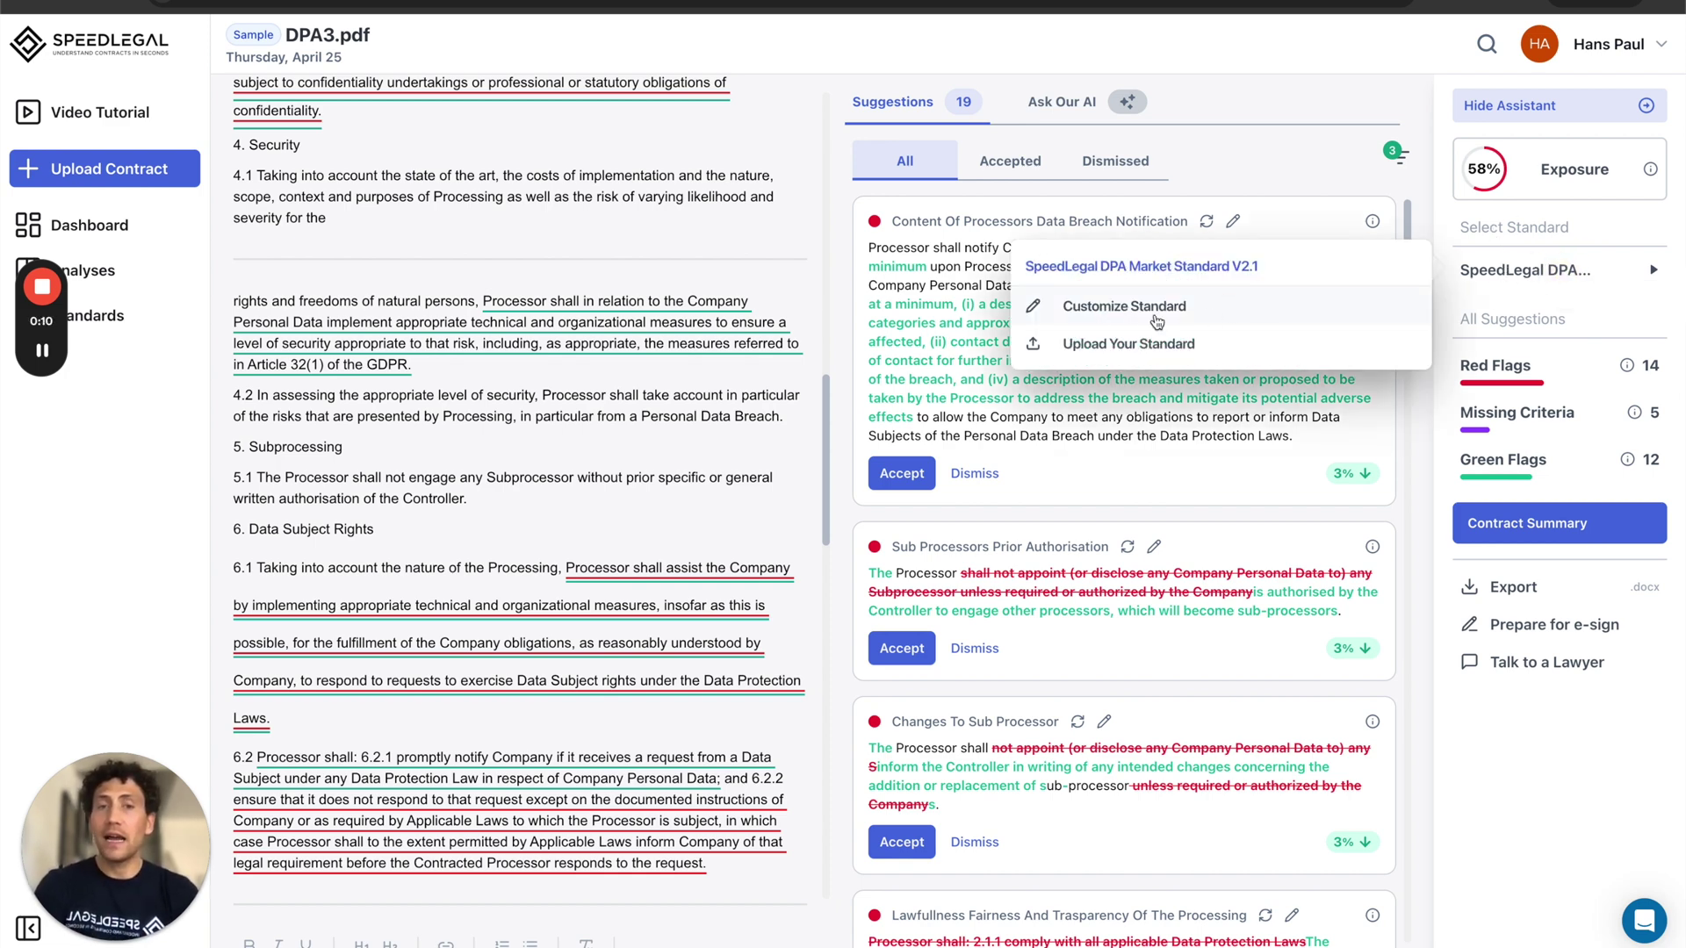
Step: Choose Customize Standard to reach the Standards page and bring up the standard upload dialog
{"action": "left_click", "coordinate": [1115, 316]}
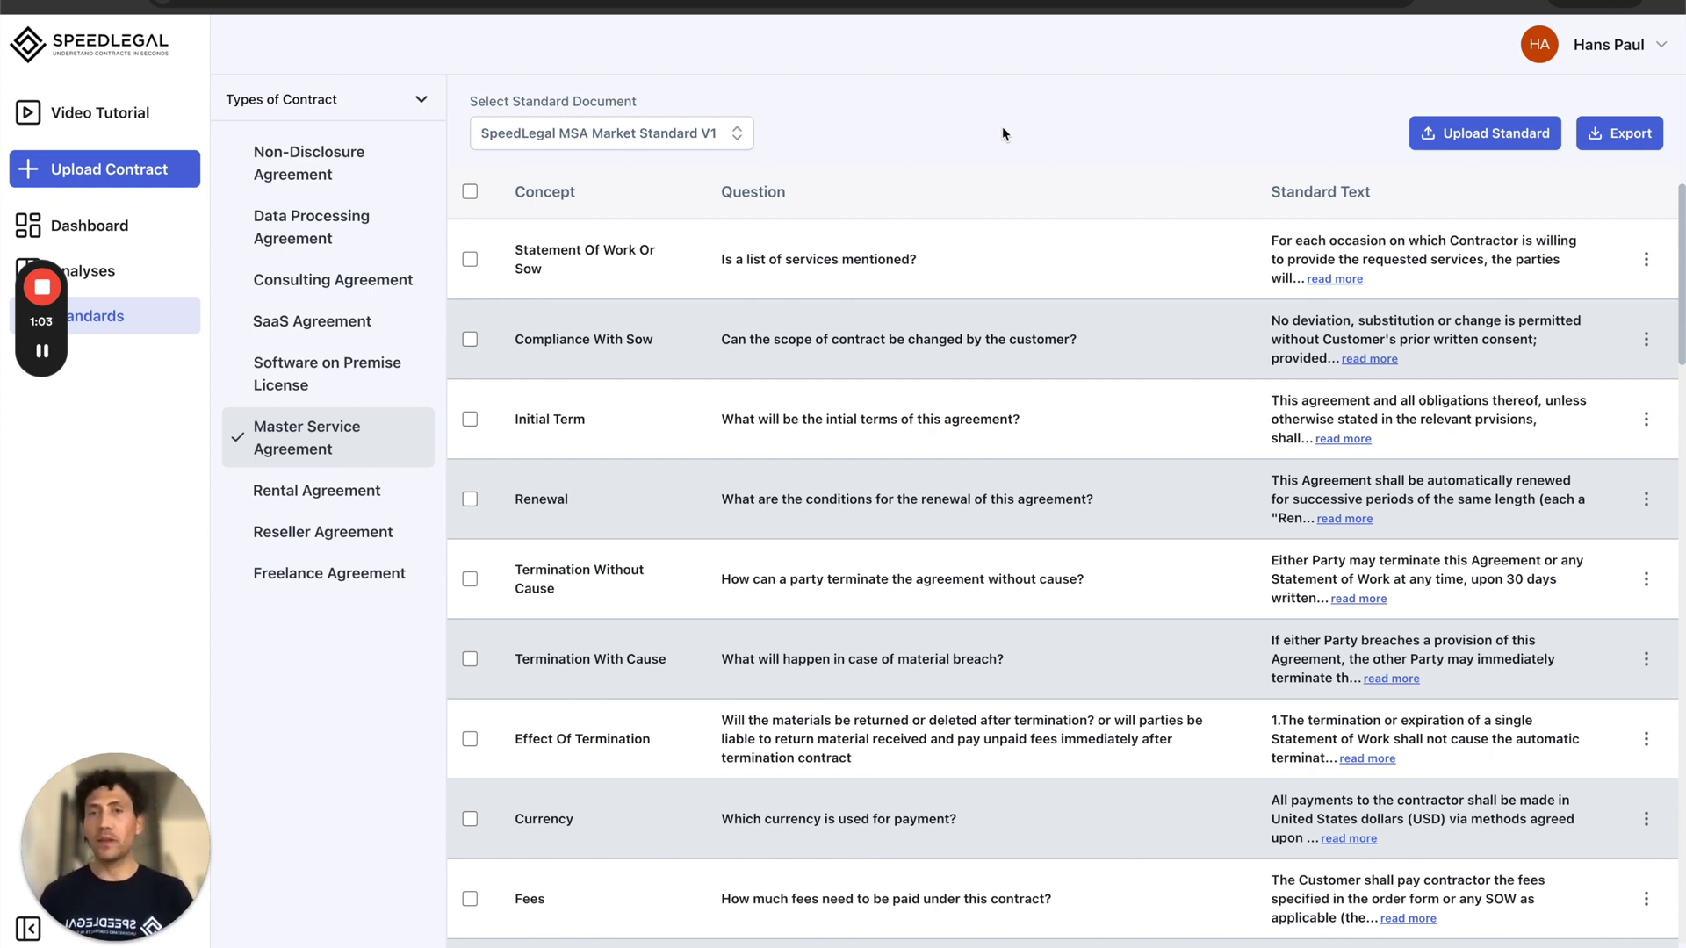
{"action": "left_click", "coordinate": [1455, 139]}
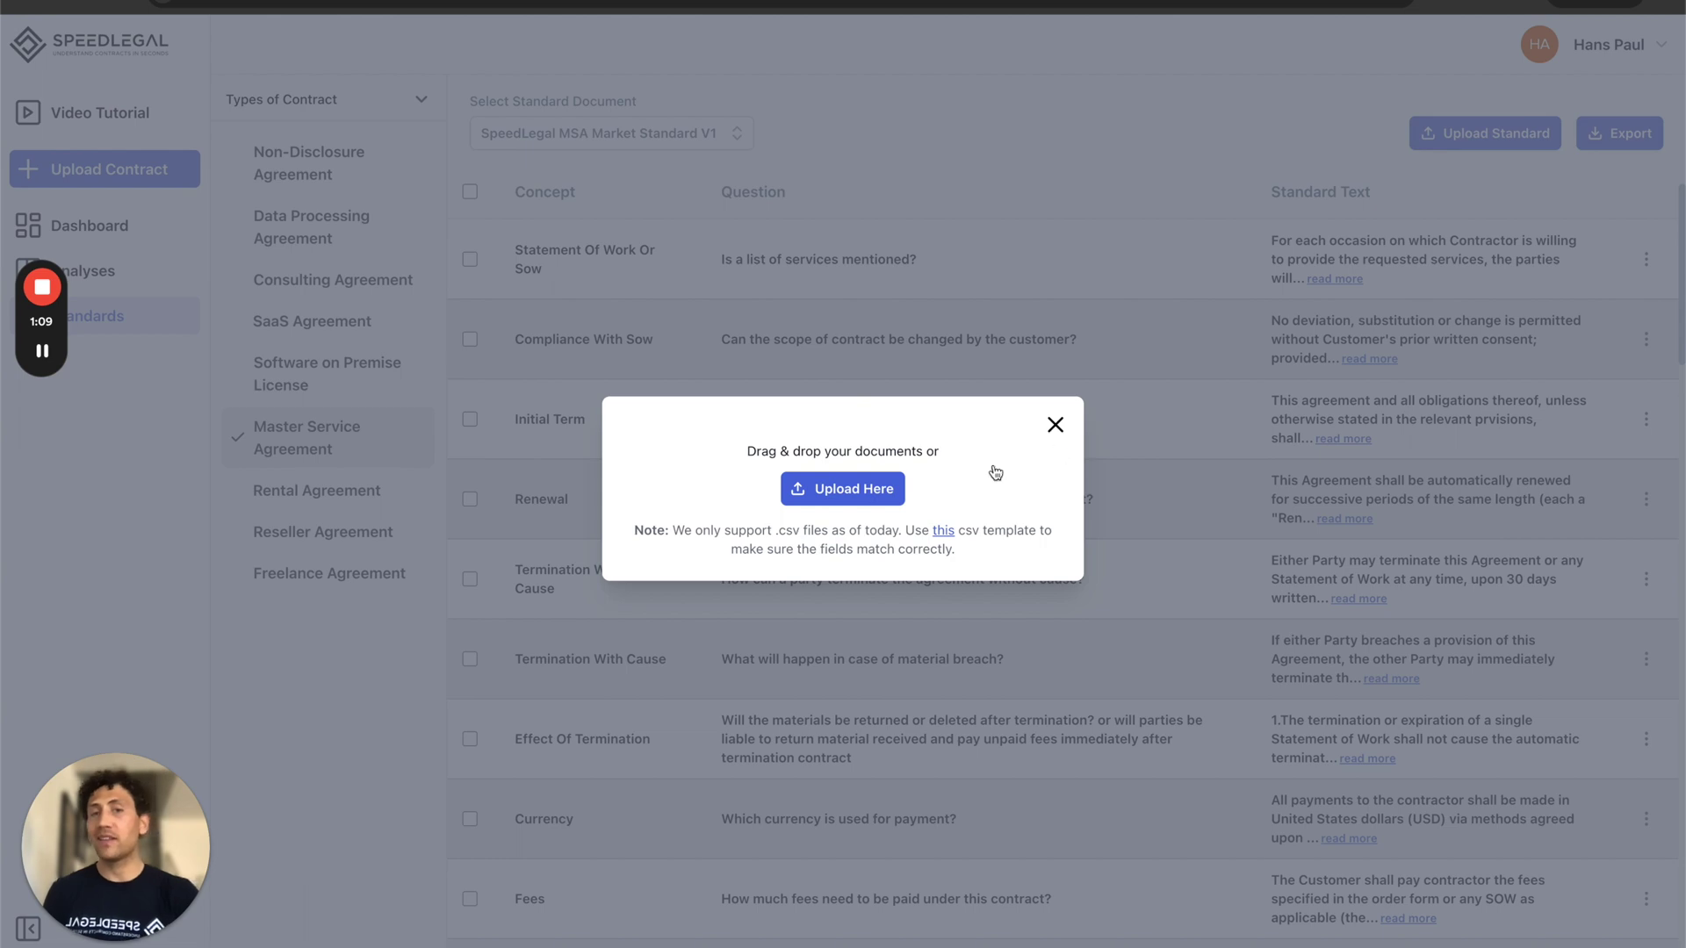
Step: Open the Rental Agreement standard and set its Base Rent amount to $2000
{"action": "left_click", "coordinate": [1056, 425]}
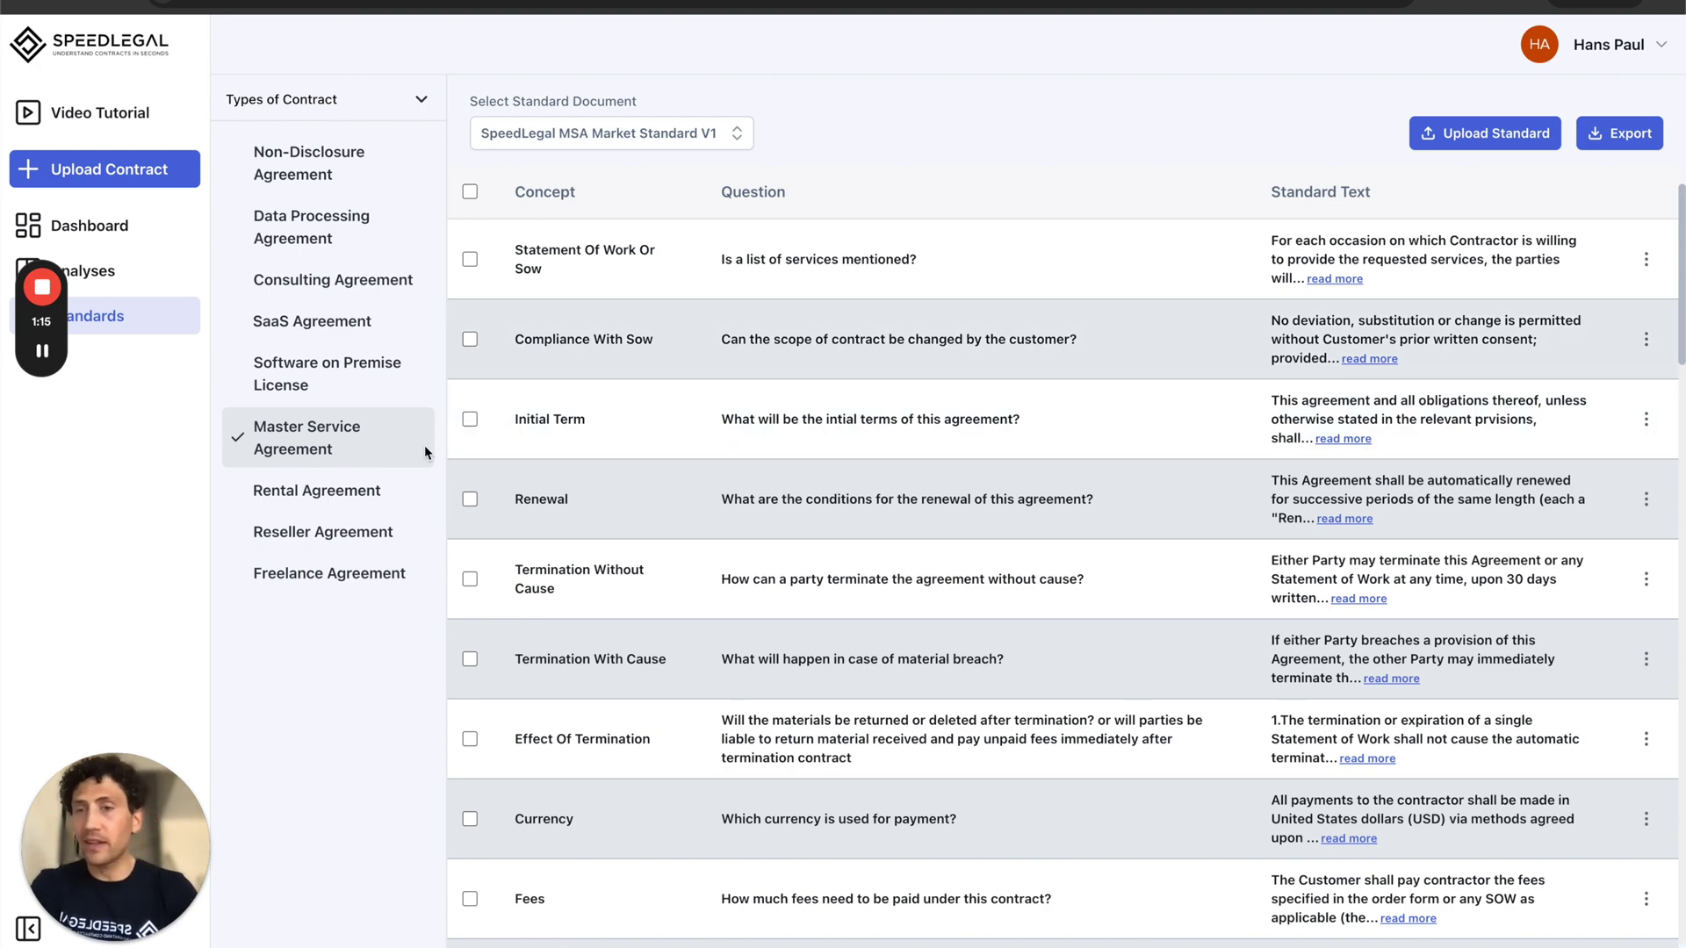
{"action": "left_click", "coordinate": [316, 489]}
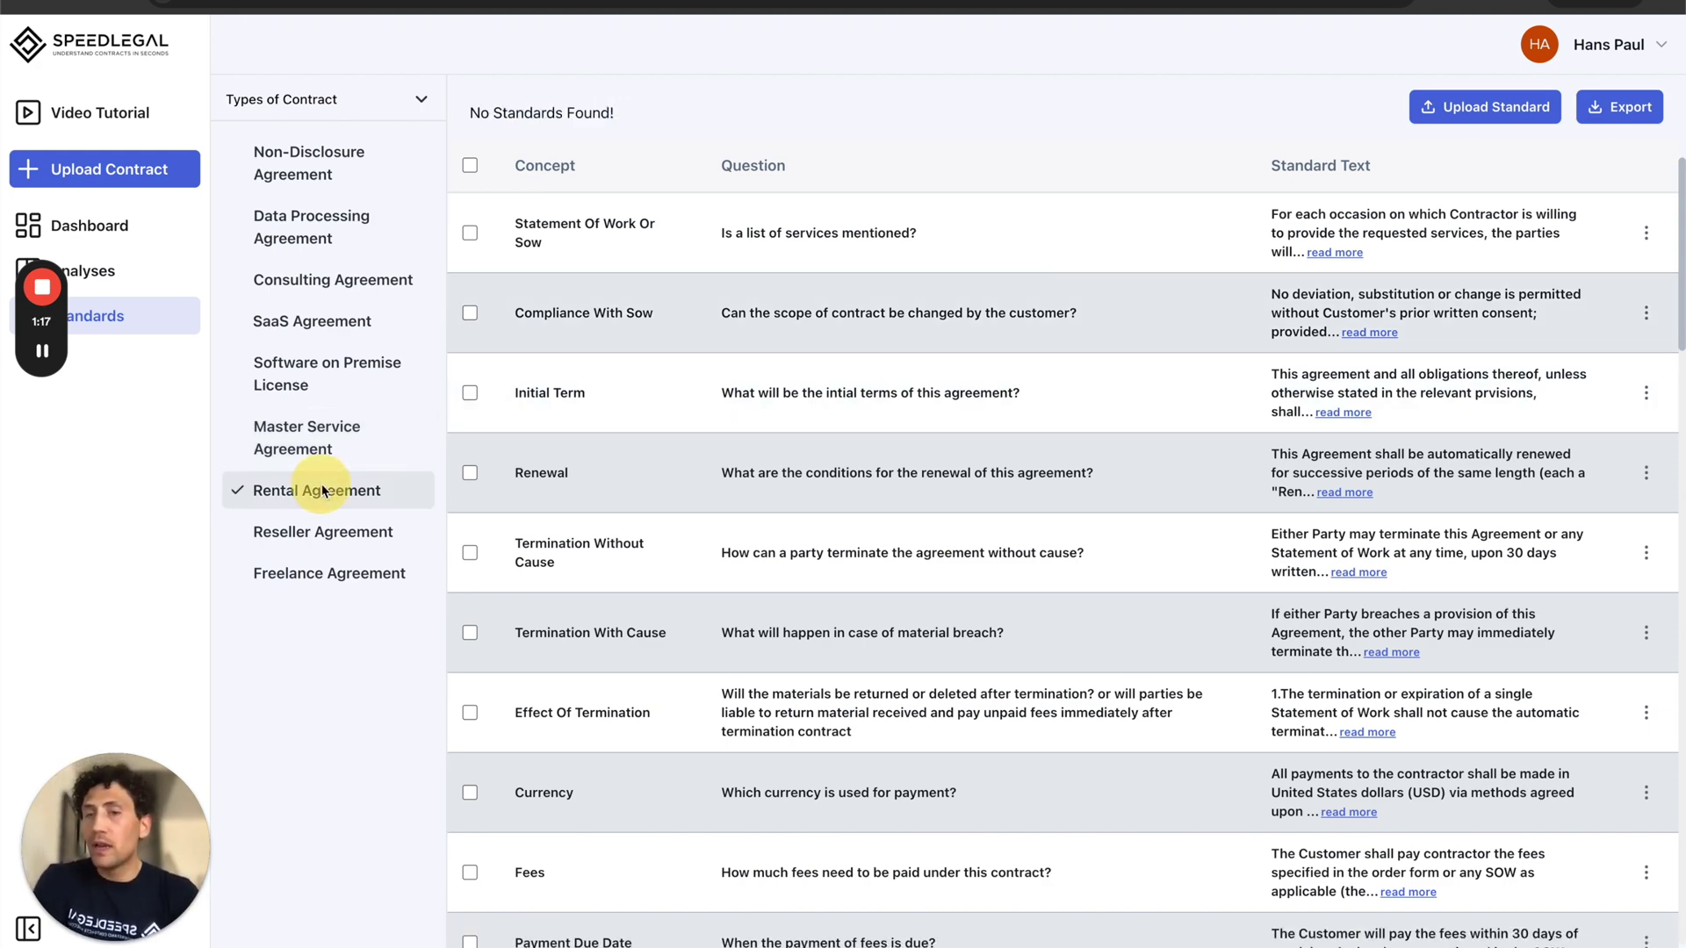
{"action": "scroll", "coordinate": [1041, 603], "scroll_direction": "down", "scroll_amount": 1}
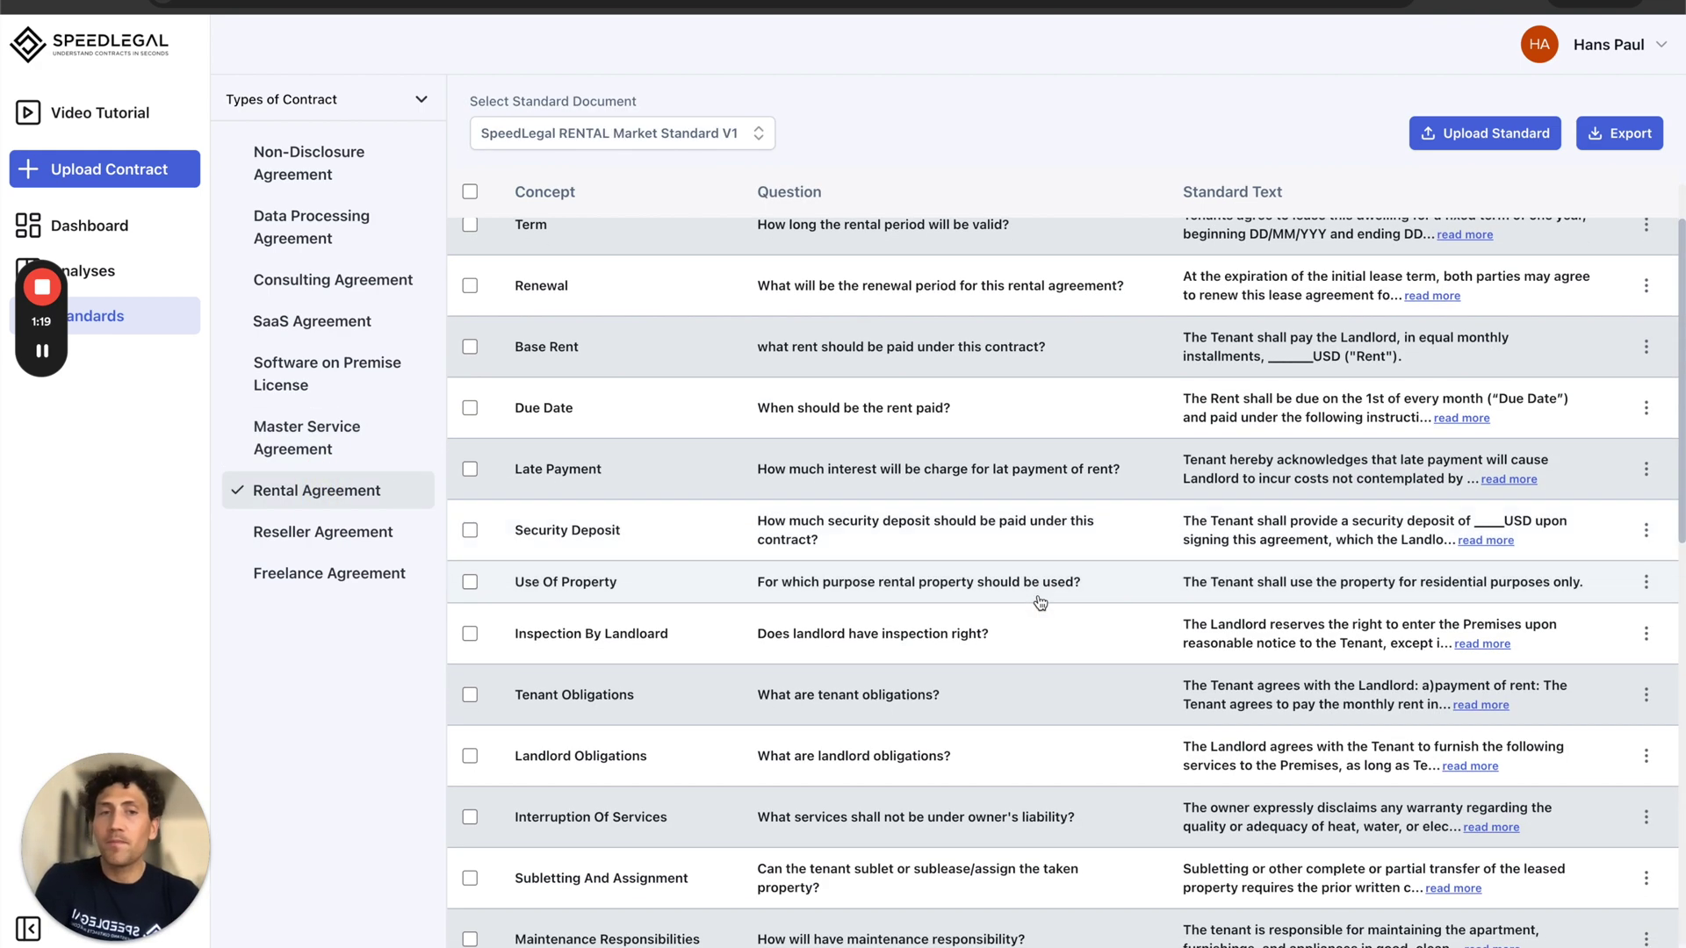
{"action": "left_click", "coordinate": [1647, 347]}
{"action": "left_click", "coordinate": [1600, 386]}
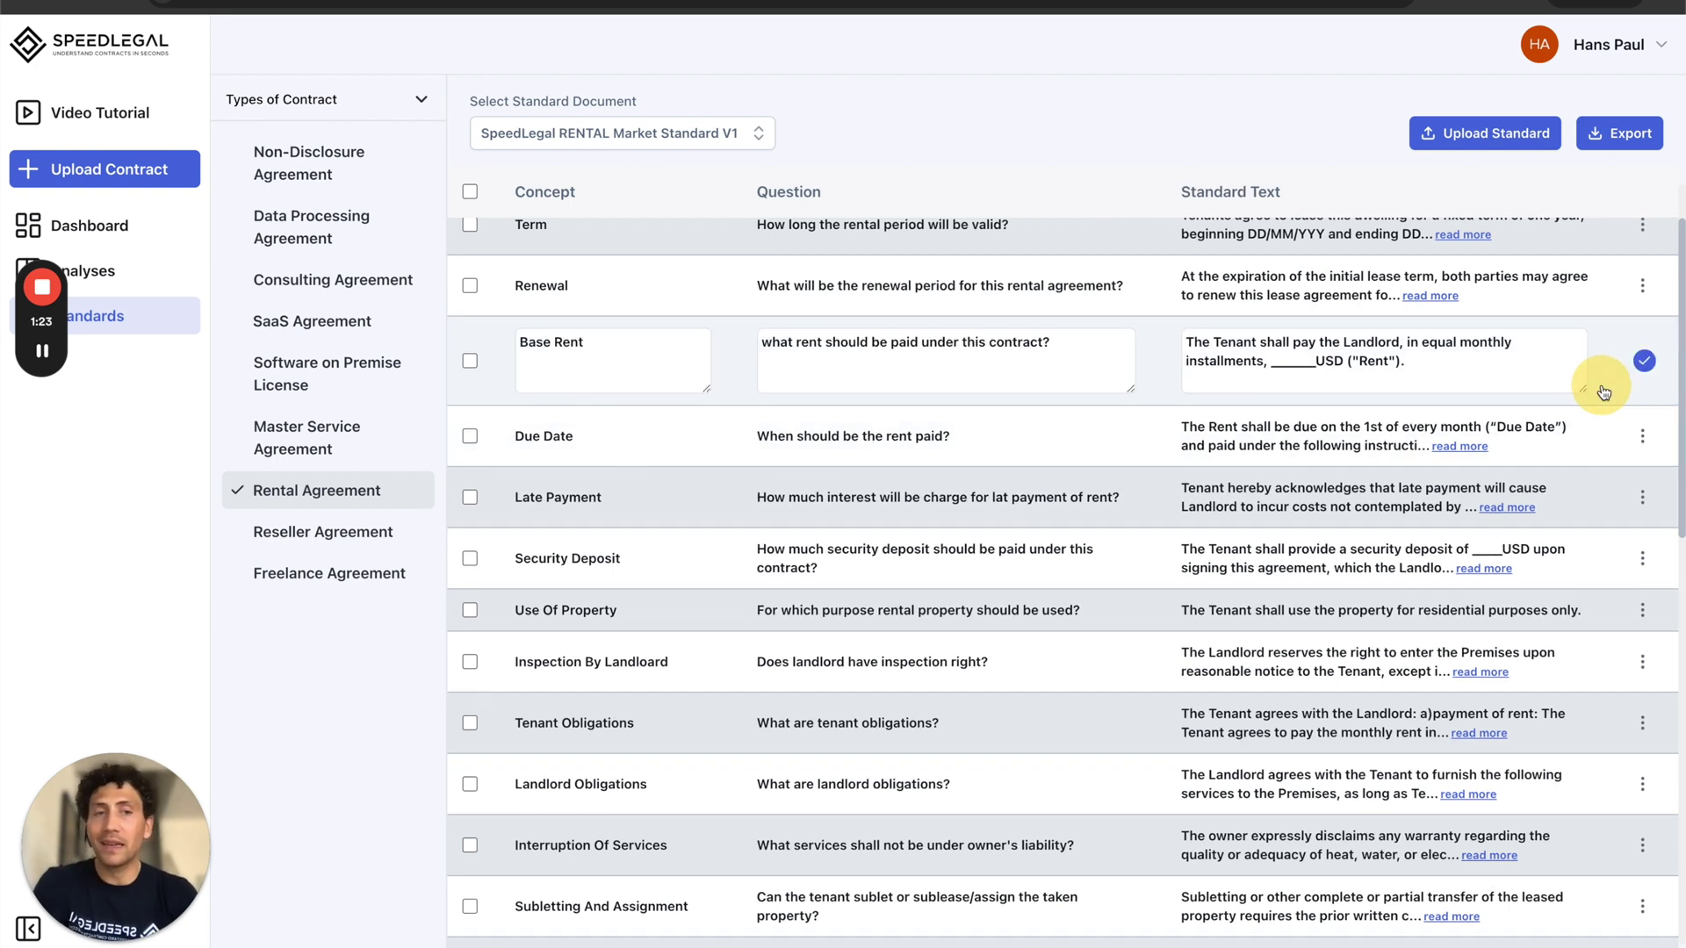
{"action": "double_click", "coordinate": [1298, 360]}
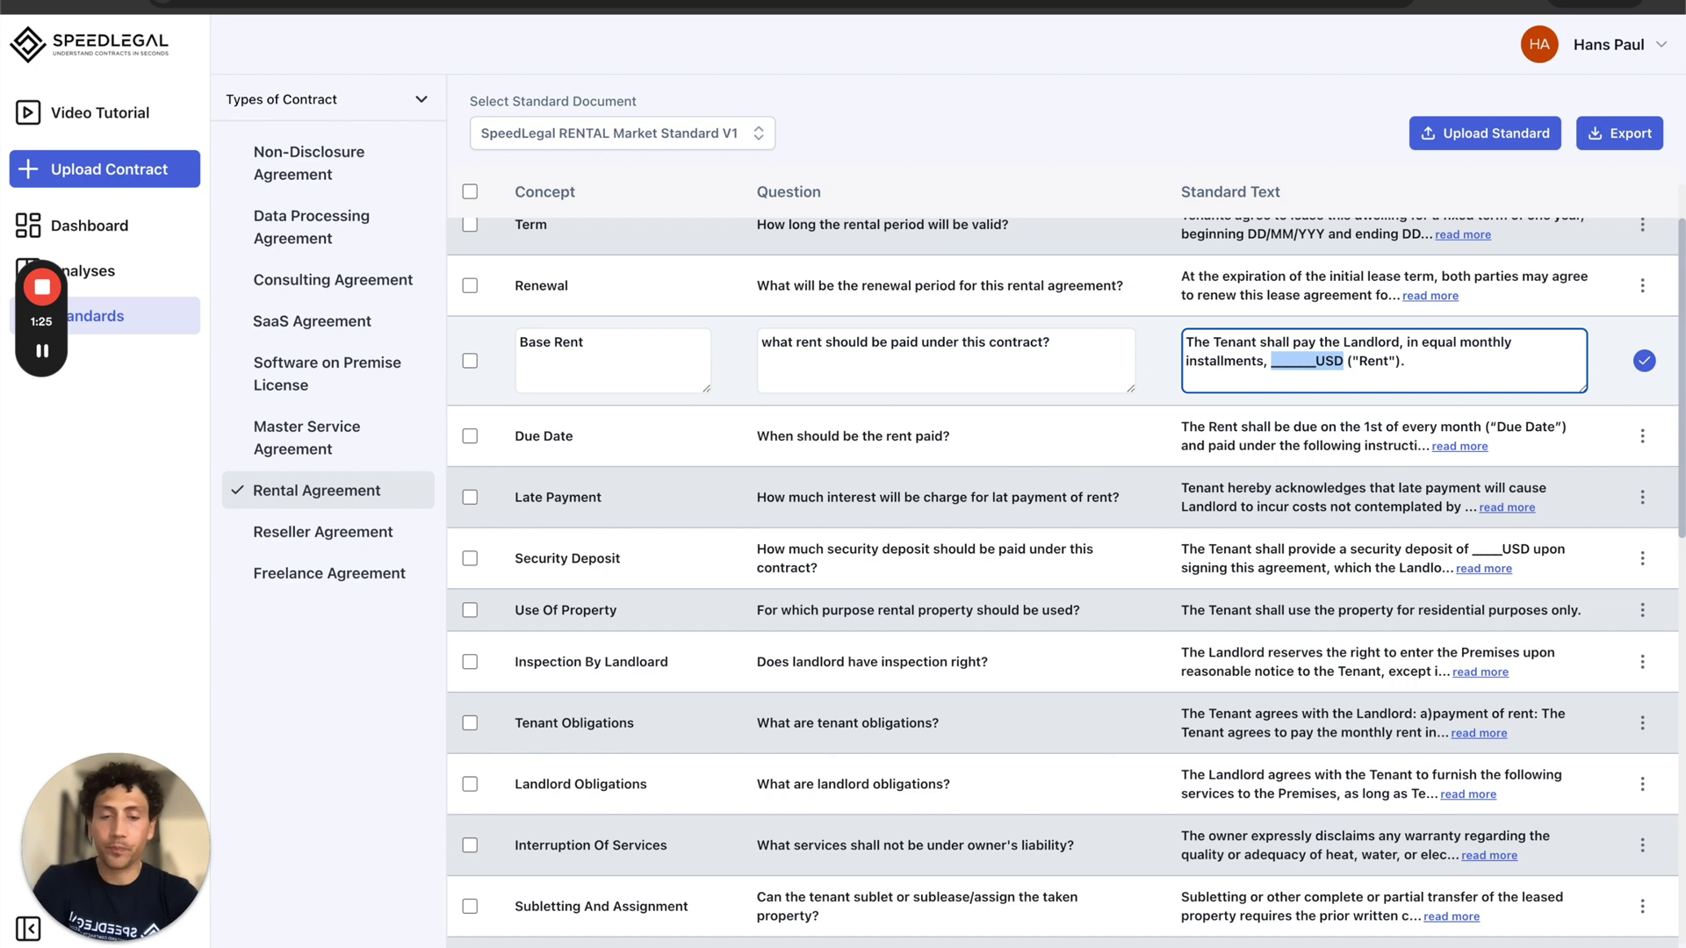
{"action": "type", "text": "2000"}
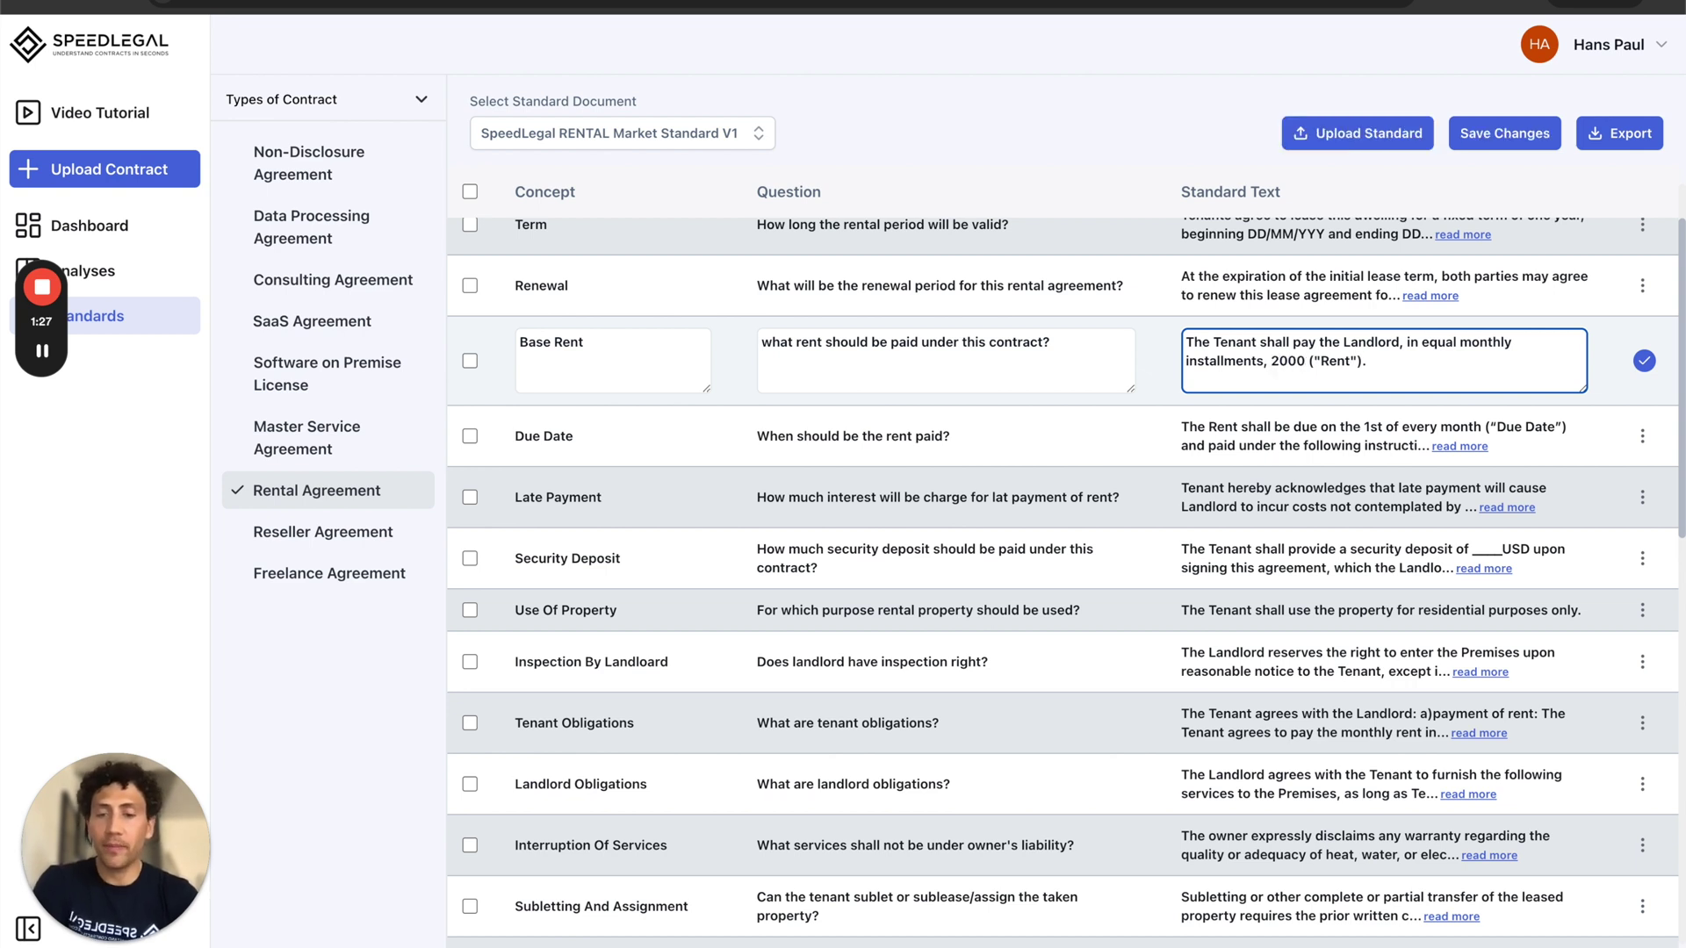
{"action": "key", "text": "Left"}
{"action": "key", "text": "Left"}
{"action": "key", "text": "Left"}
{"action": "key", "text": "Left"}
{"action": "type", "text": "$"}
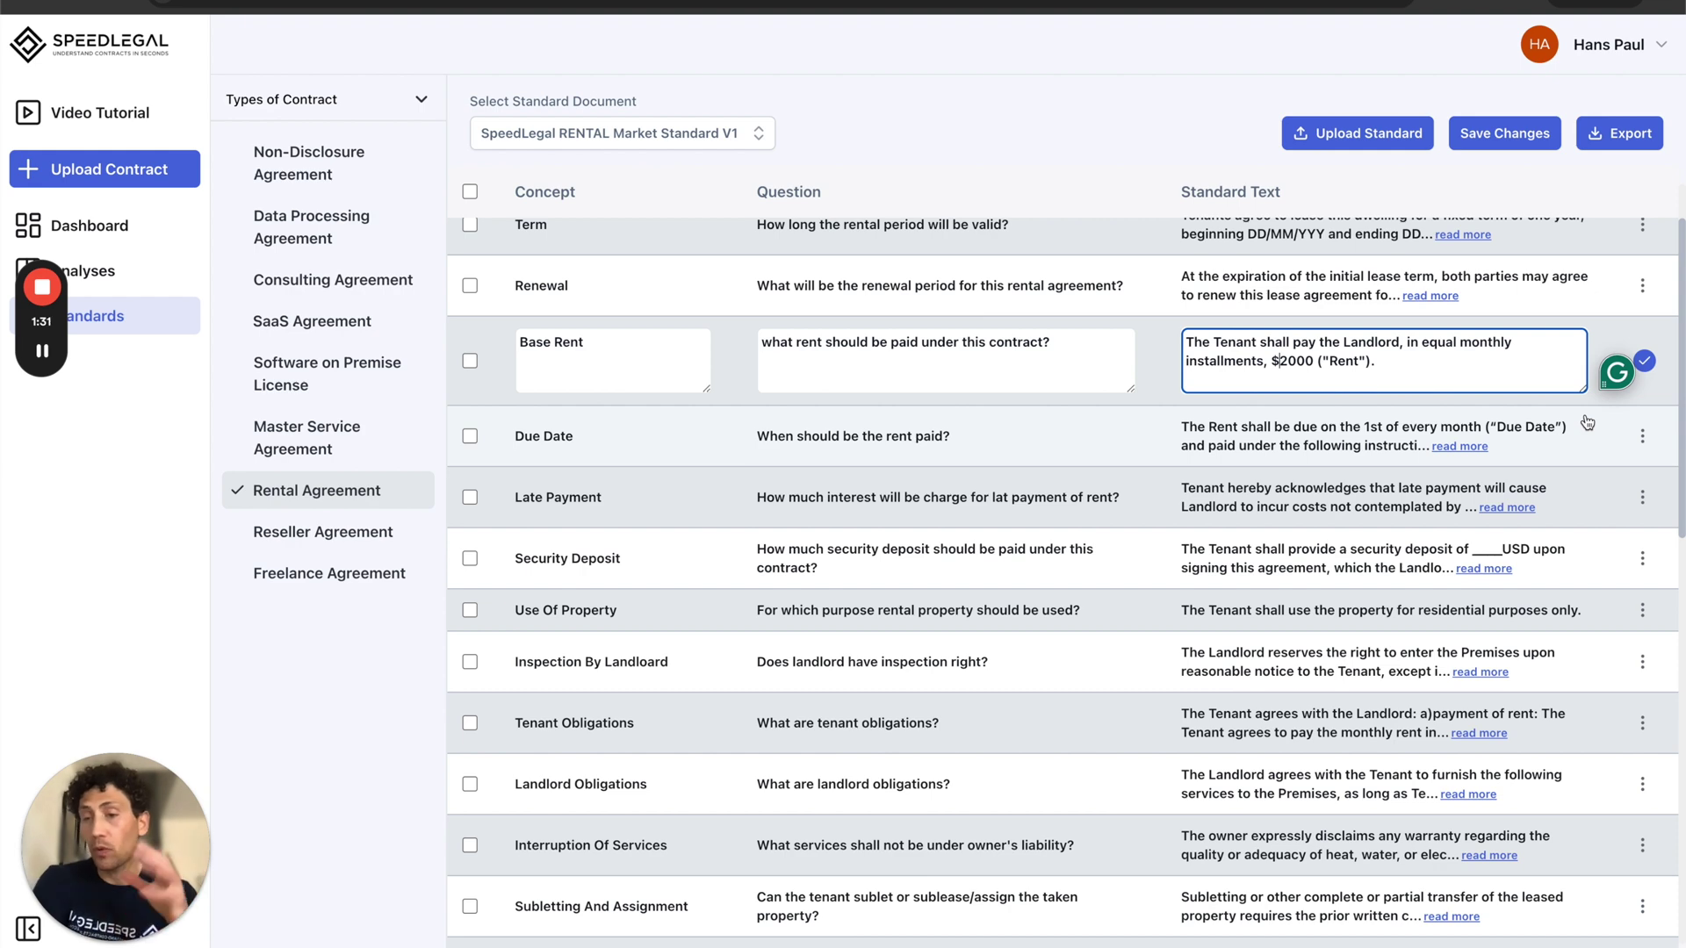
{"action": "left_click", "coordinate": [1640, 362]}
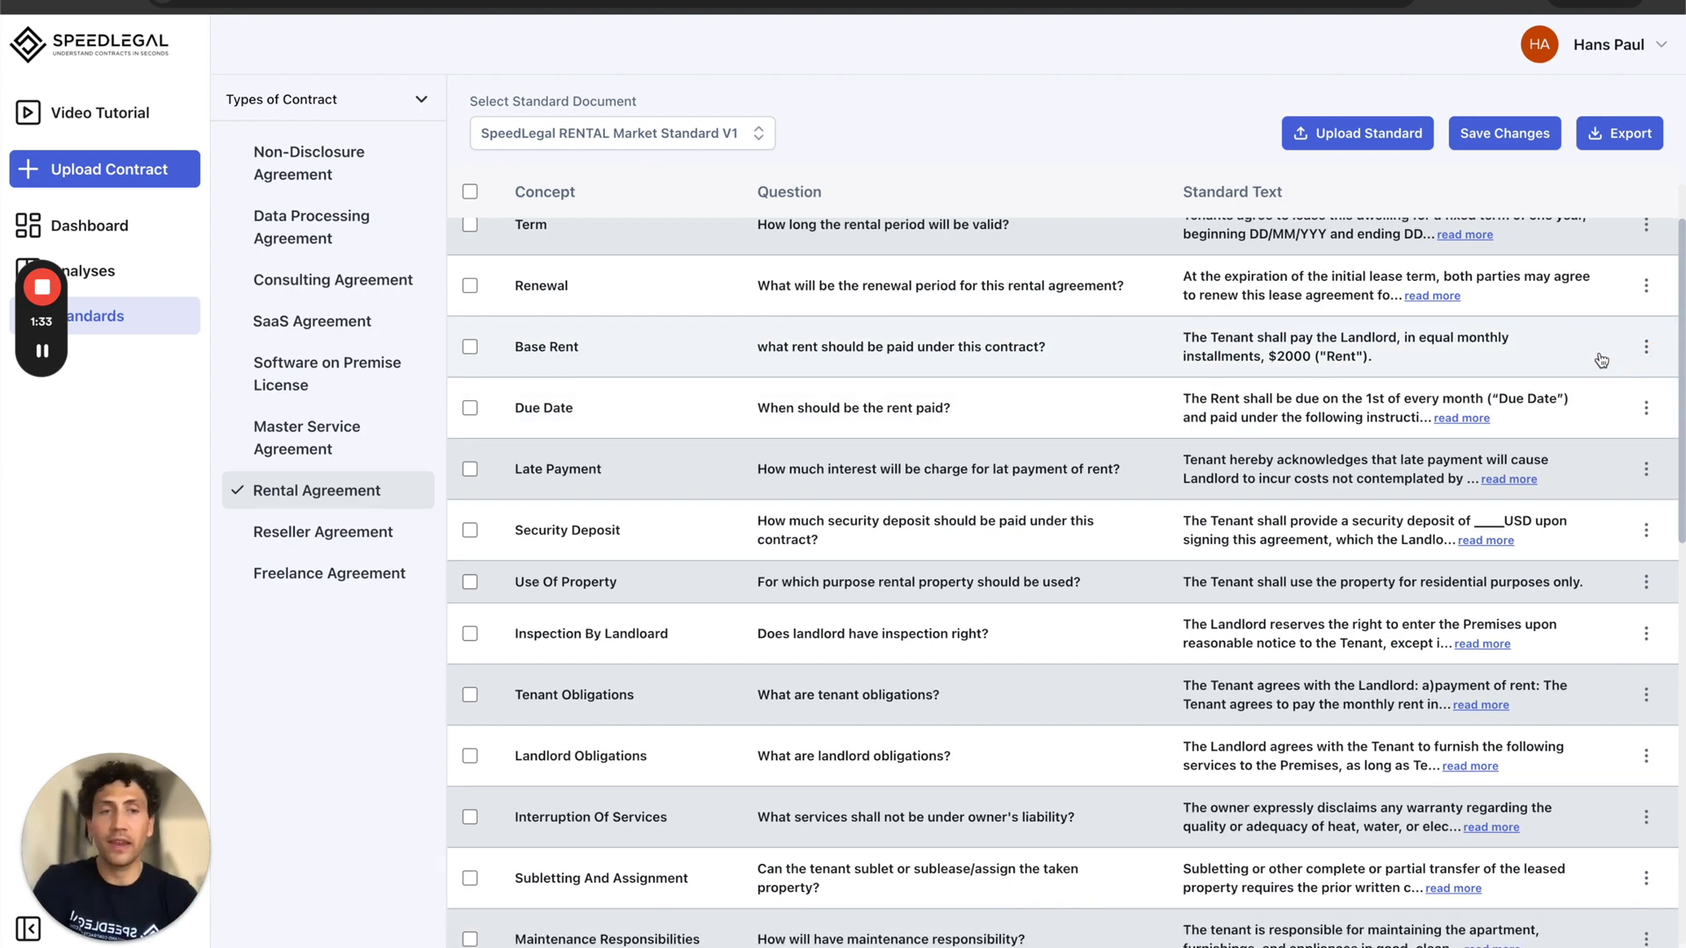
Step: Set the Jurisdiction provision to the courts of California and save the standard changes
{"action": "scroll", "coordinate": [1218, 345], "scroll_direction": "up", "scroll_amount": 1}
{"action": "scroll", "coordinate": [1234, 321], "scroll_direction": "up", "scroll_amount": 1}
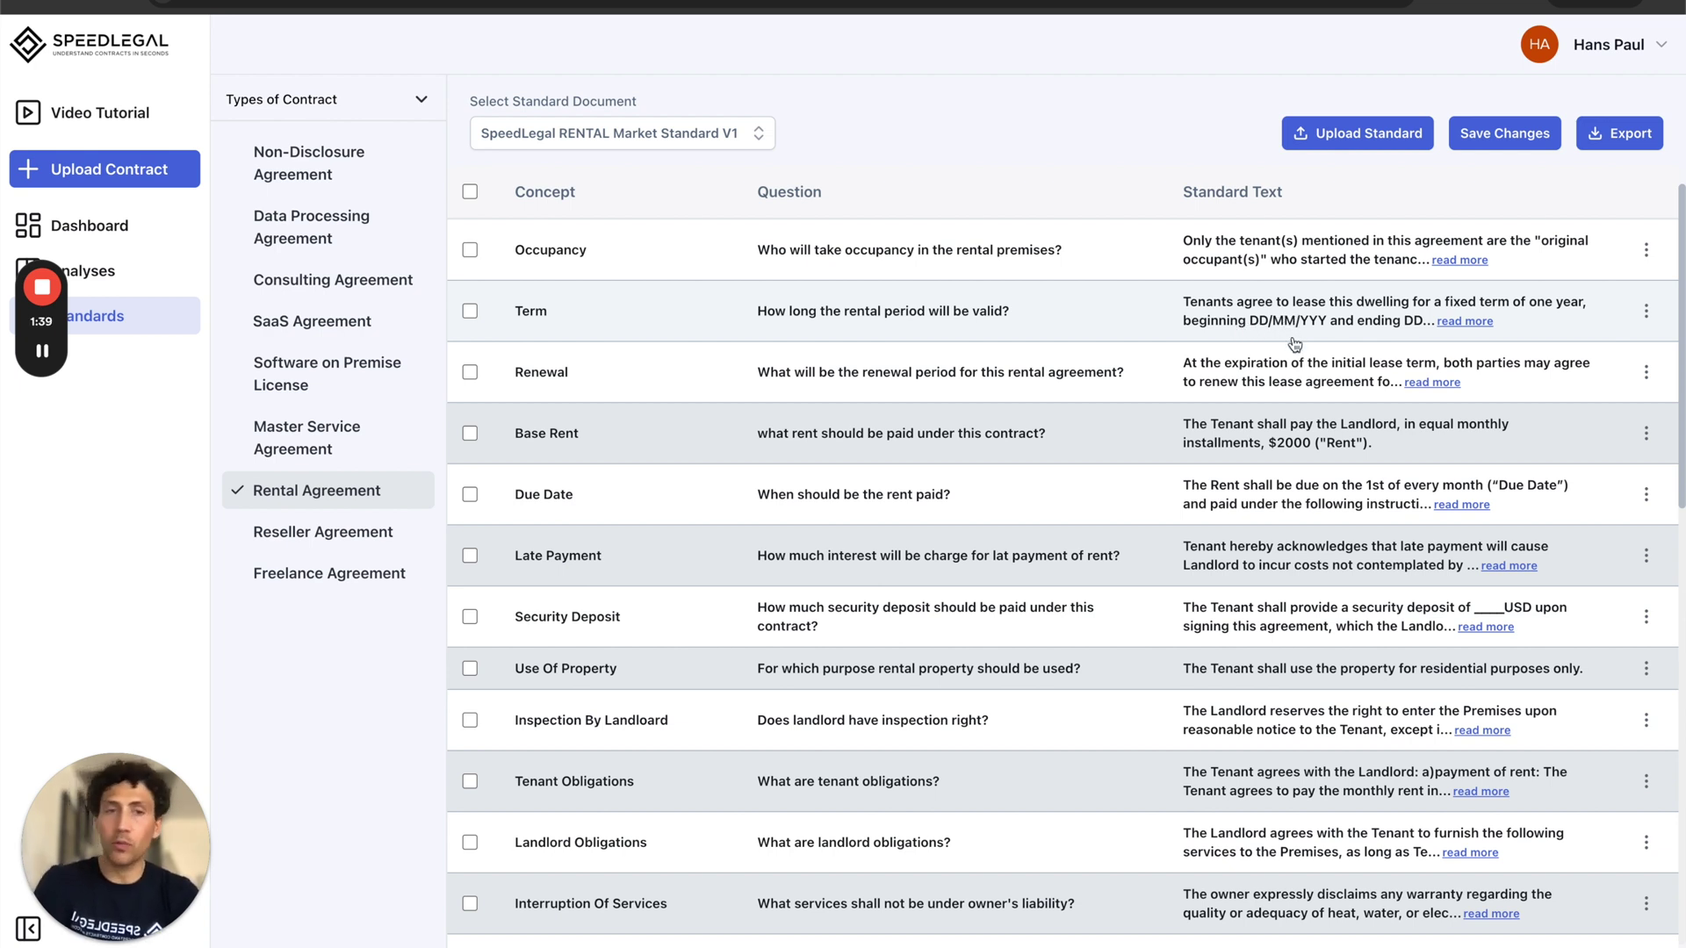
{"action": "scroll", "coordinate": [1284, 413], "scroll_direction": "down", "scroll_amount": 1}
{"action": "scroll", "coordinate": [1284, 413], "scroll_direction": "down", "scroll_amount": 10}
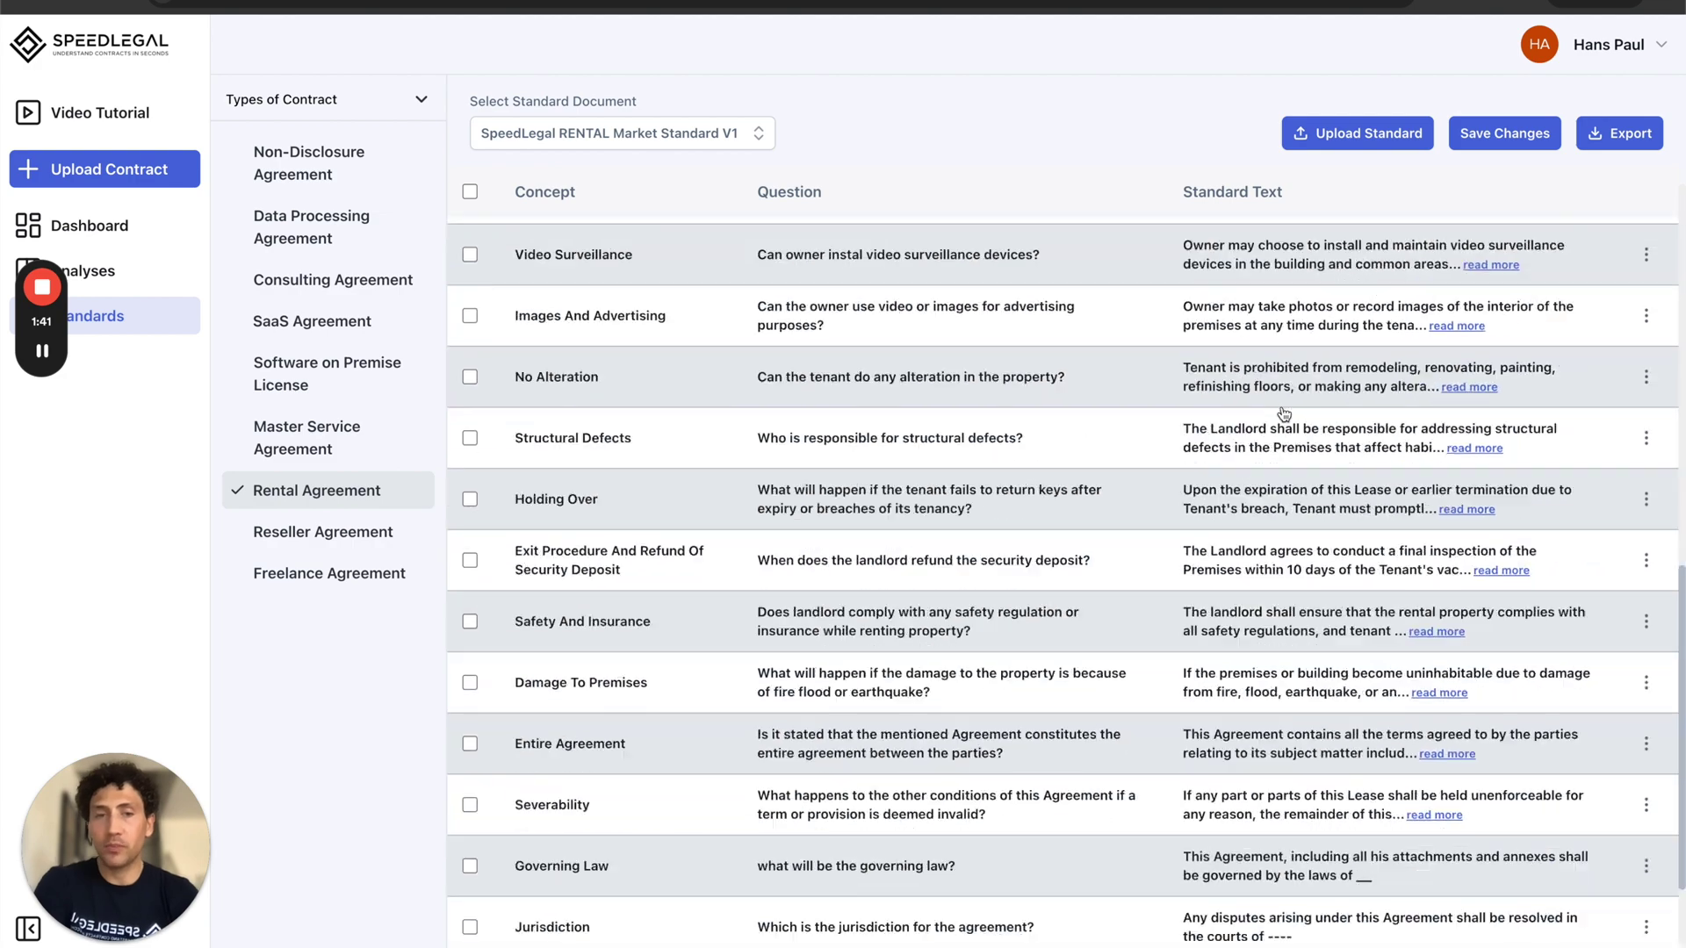
{"action": "left_click", "coordinate": [1647, 870]}
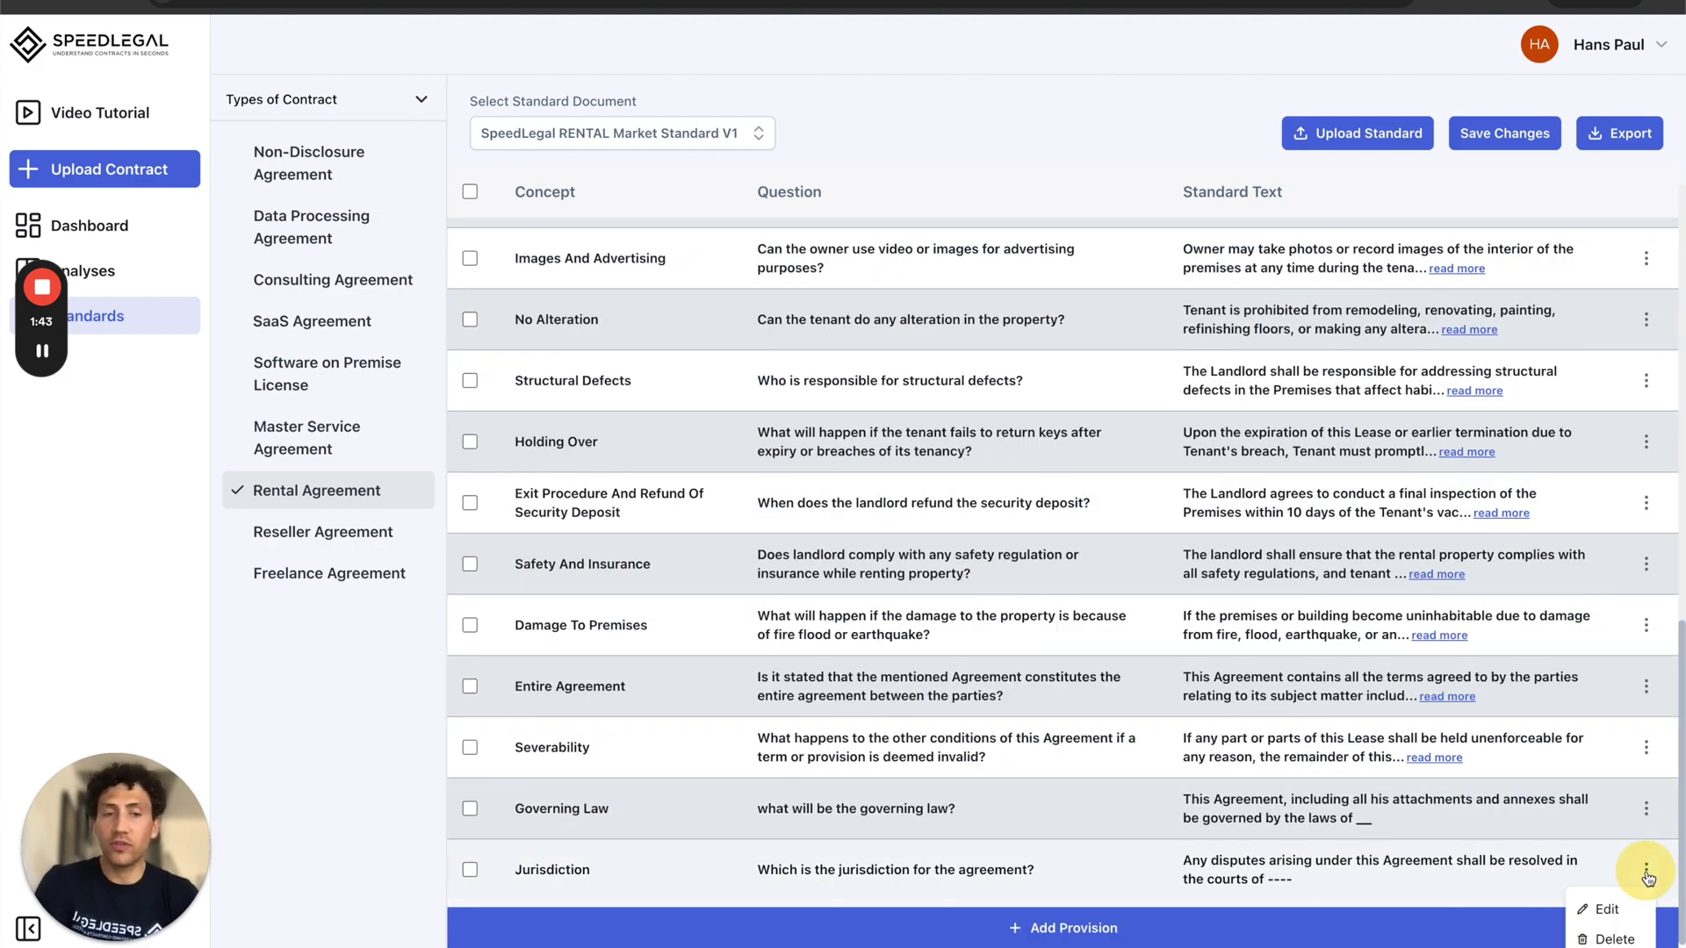
{"action": "left_click", "coordinate": [1619, 908]}
{"action": "left_click", "coordinate": [1230, 903]}
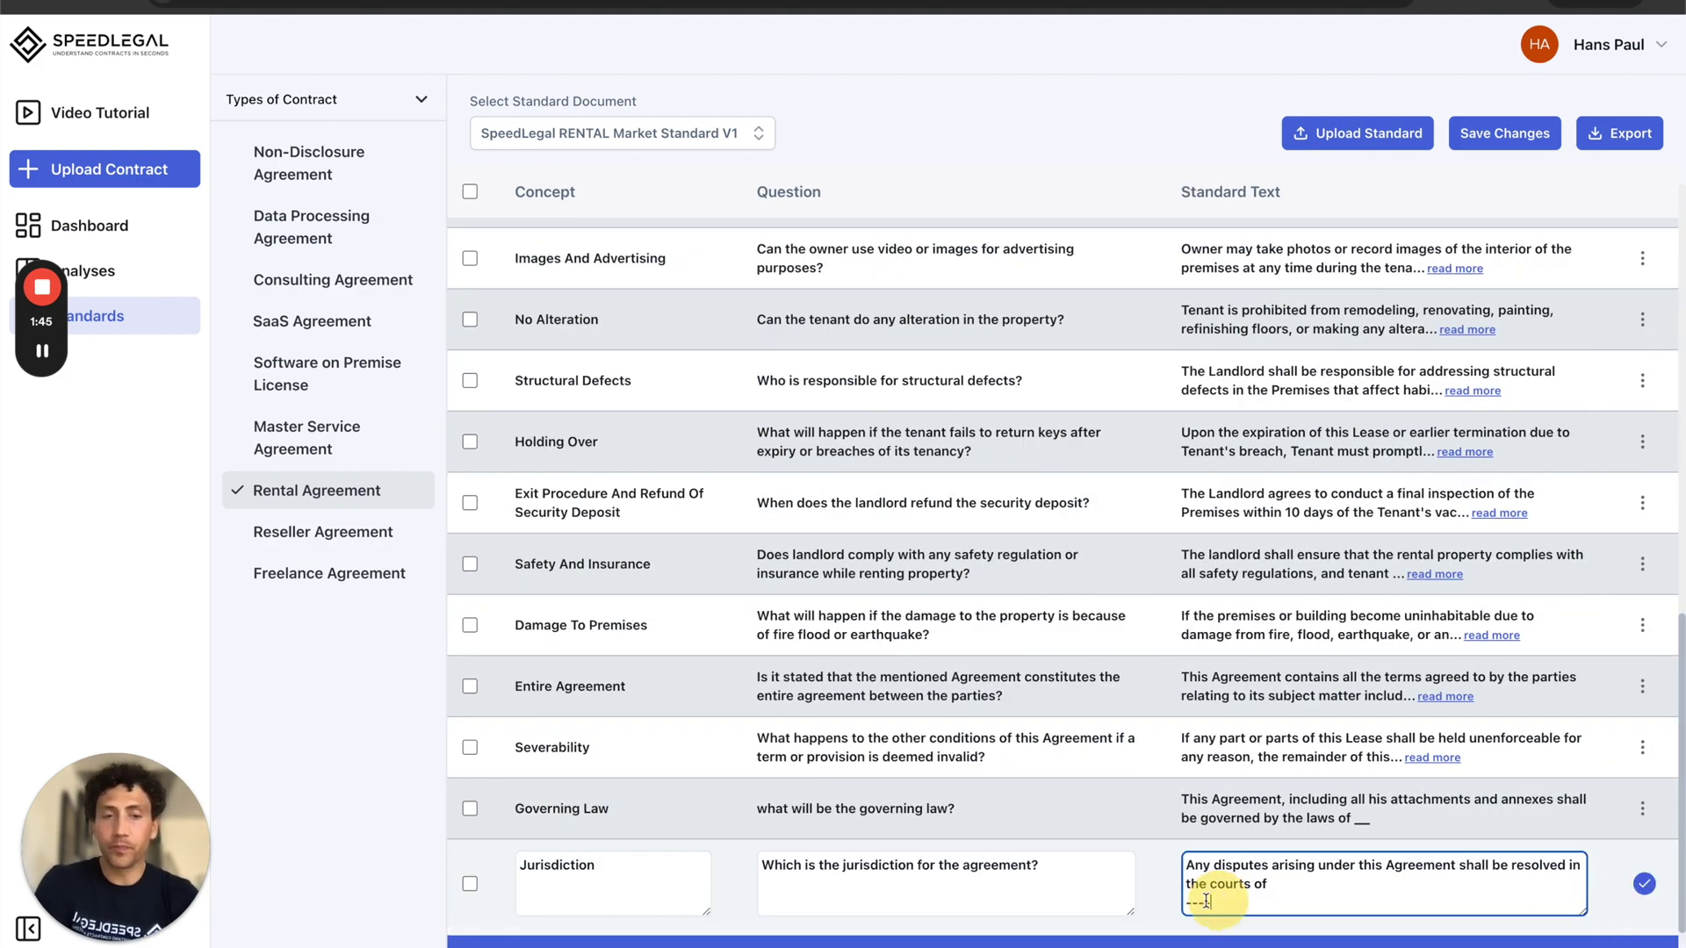
{"action": "left_click_drag", "start_coordinate": [1230, 903], "coordinate": [1197, 902]}
{"action": "left_click", "coordinate": [1283, 885]}
{"action": "type", "text": "CA"}
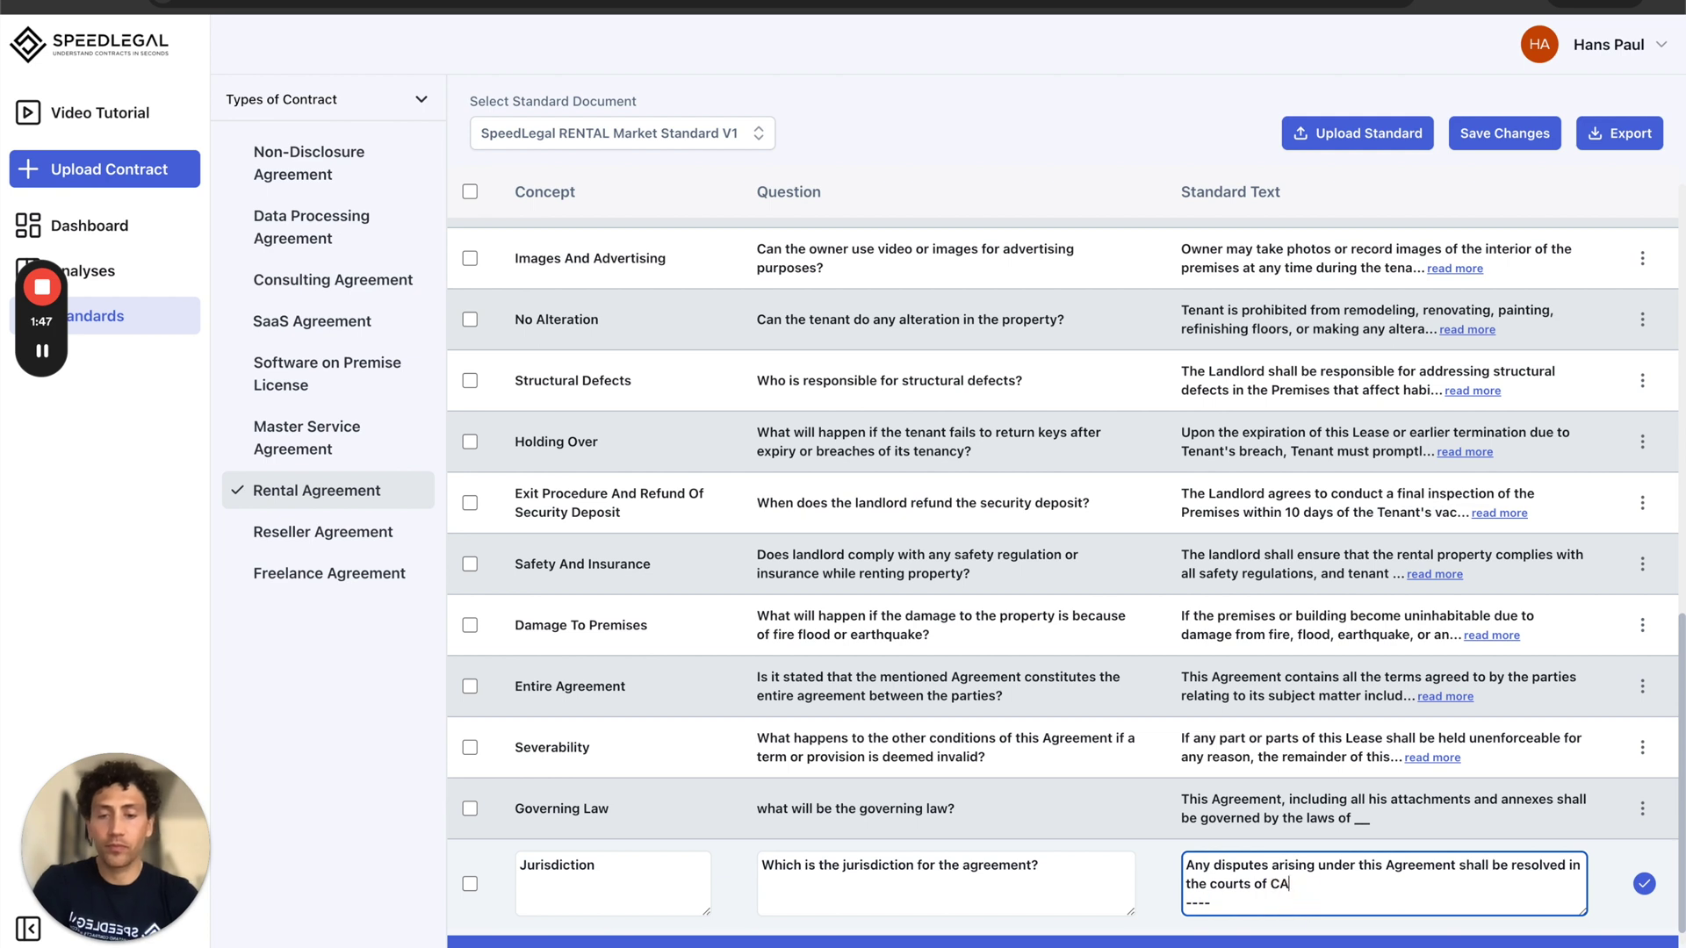
{"action": "type", "text": "lifornia"}
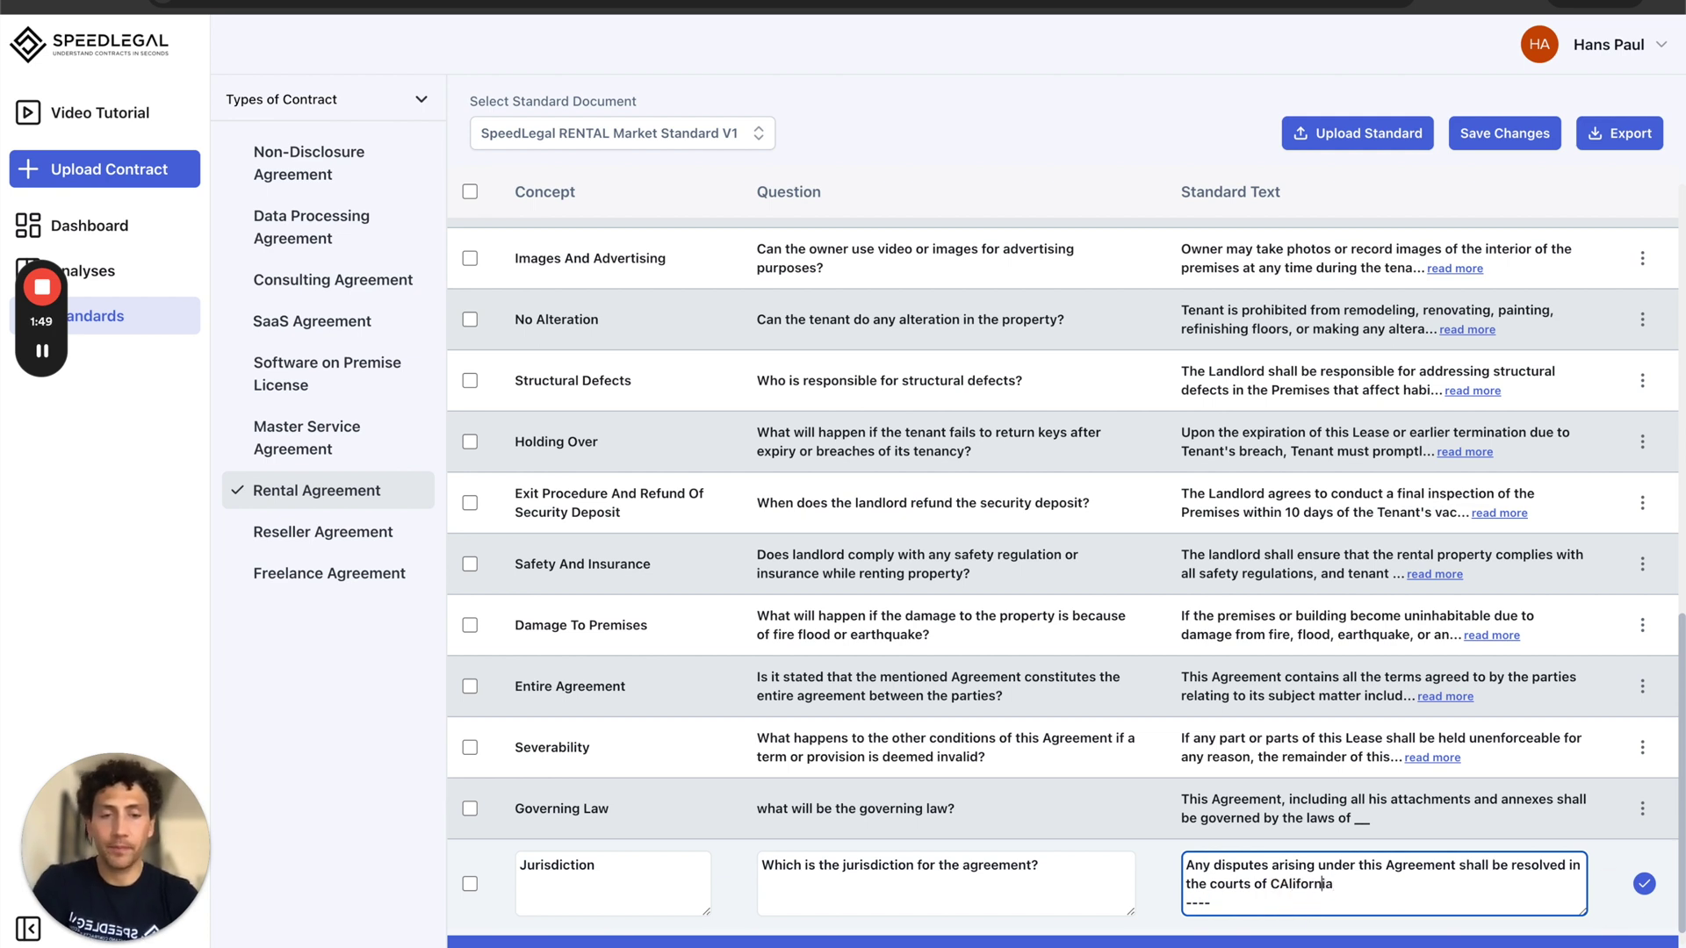
{"action": "key", "text": "BackSpace"}
{"action": "type", "text": "a"}
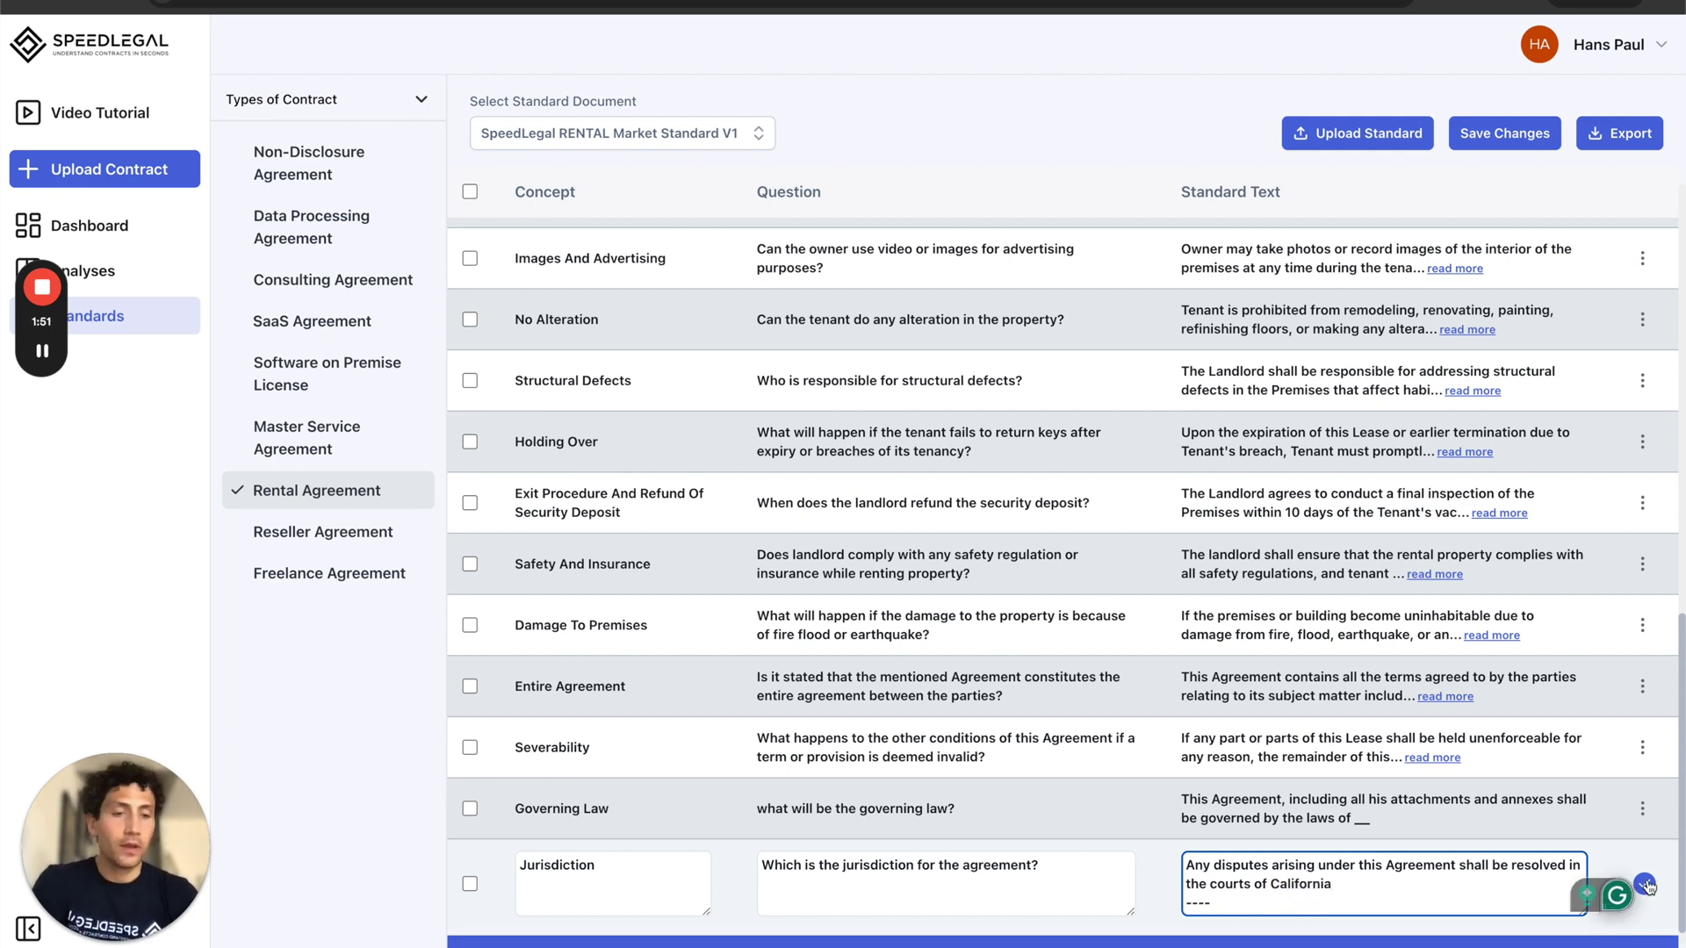
{"action": "left_click", "coordinate": [1645, 884]}
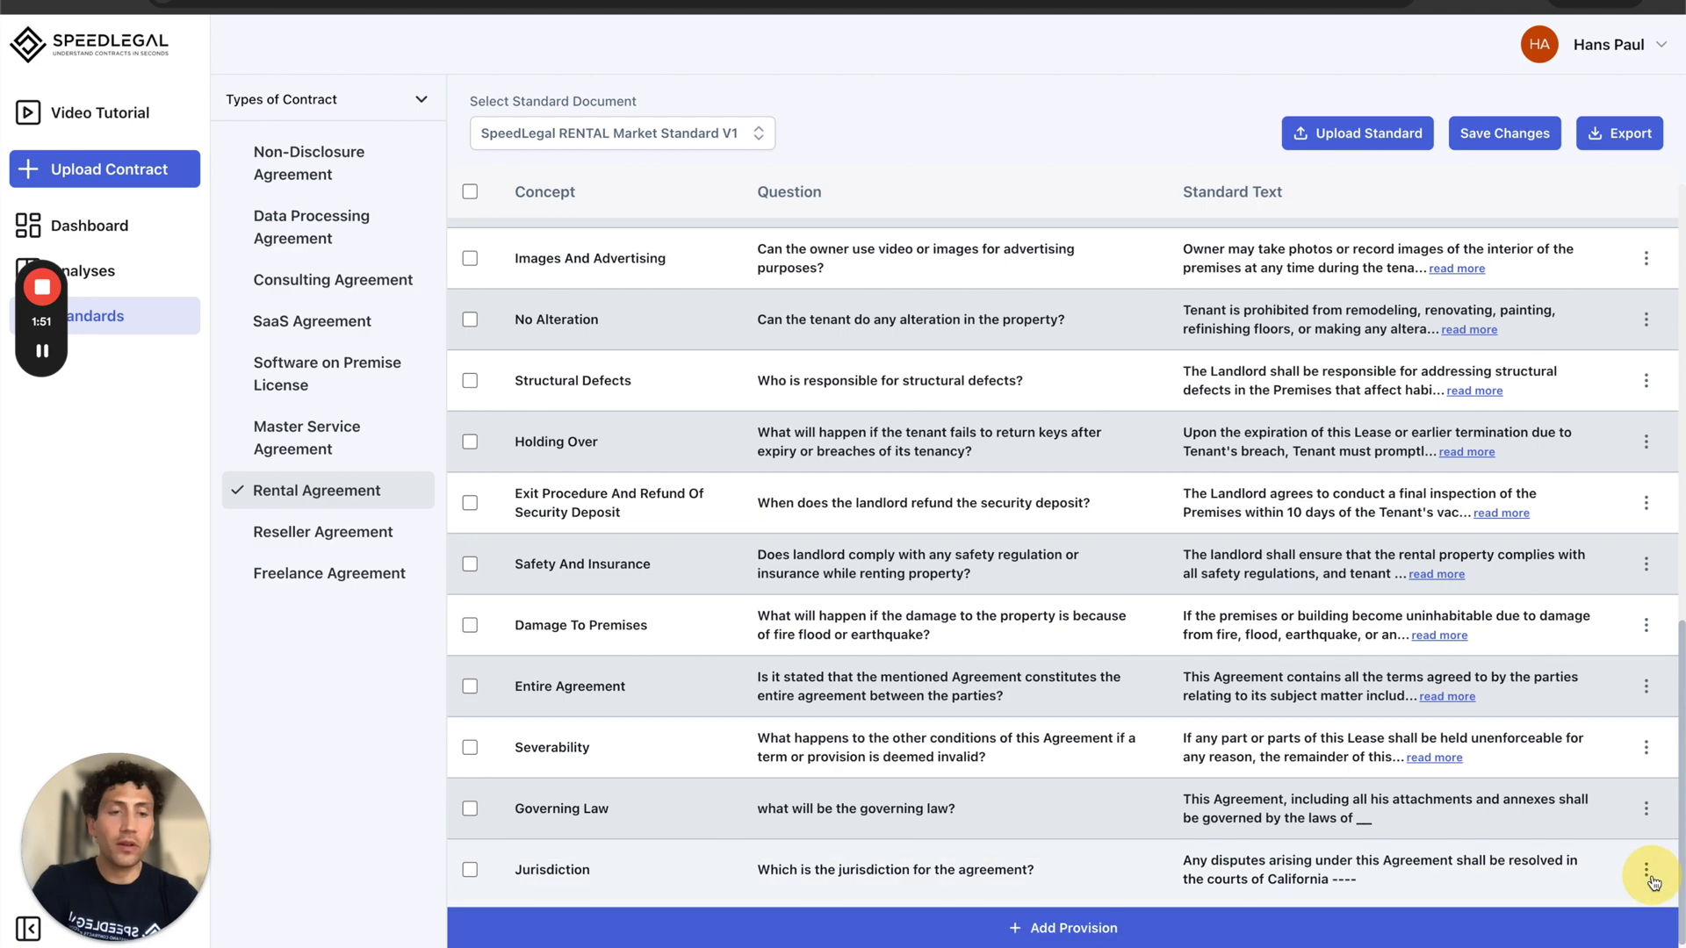
{"action": "left_click", "coordinate": [1504, 132]}
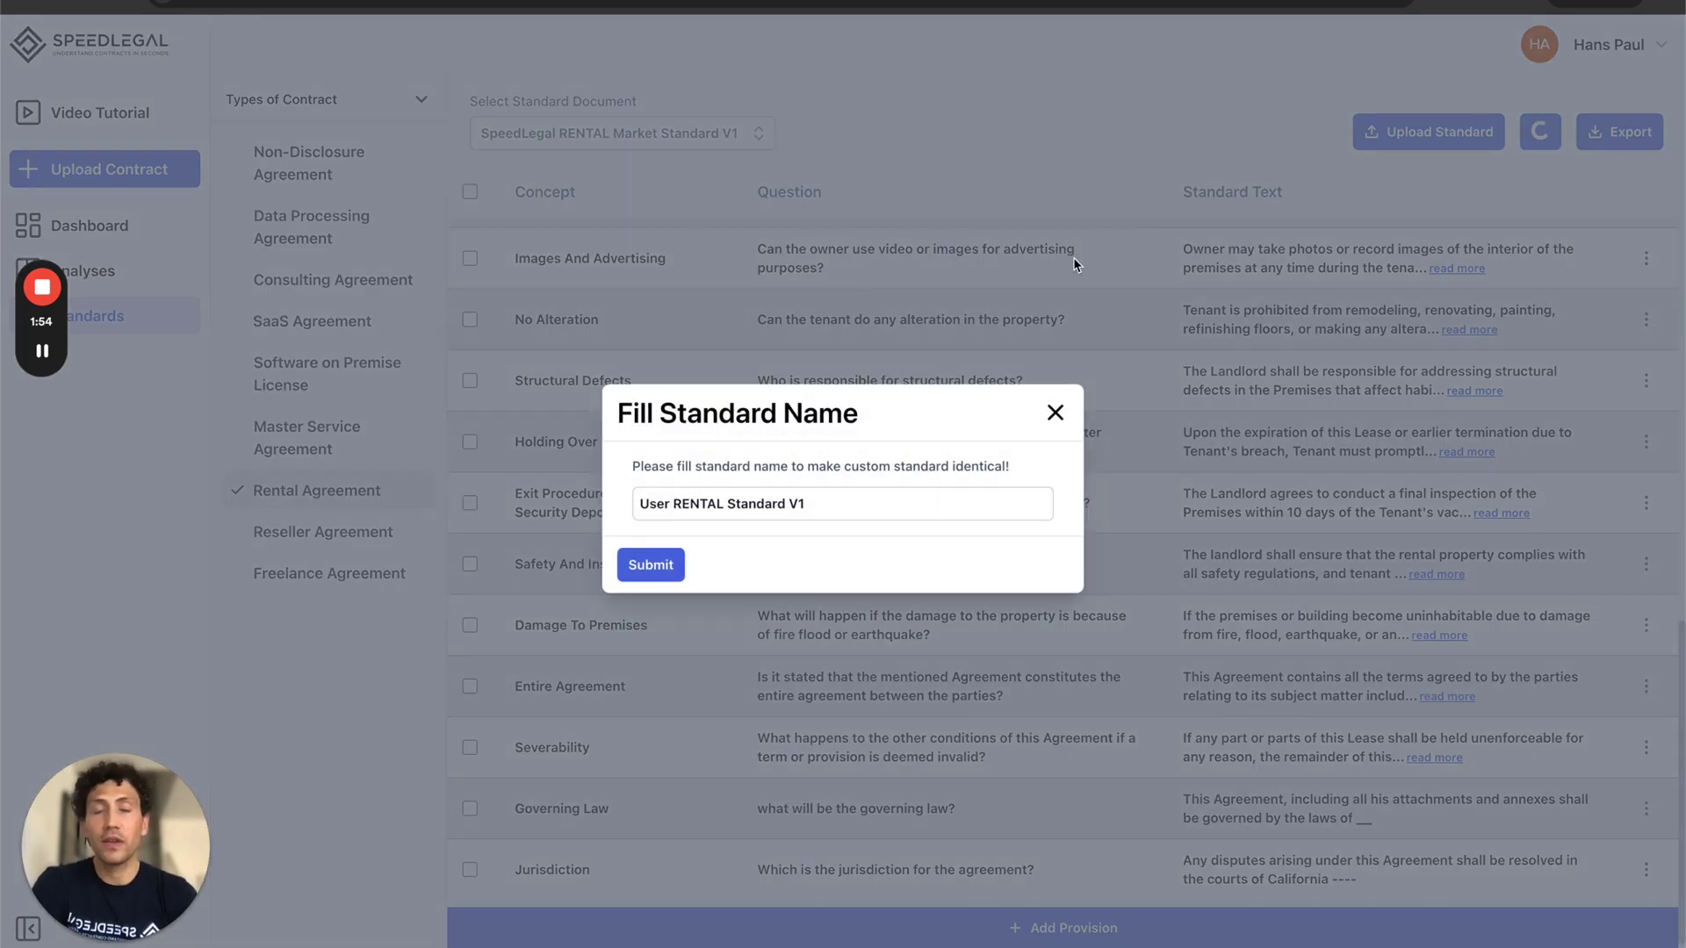
Step: Name the custom standard 'HPP RENTAL Standard V1' instead of 'User RENTAL Standard V1' and submit
{"action": "left_click", "coordinate": [661, 506]}
{"action": "key", "text": "BackSpace"}
{"action": "type", "text": "HPP"}
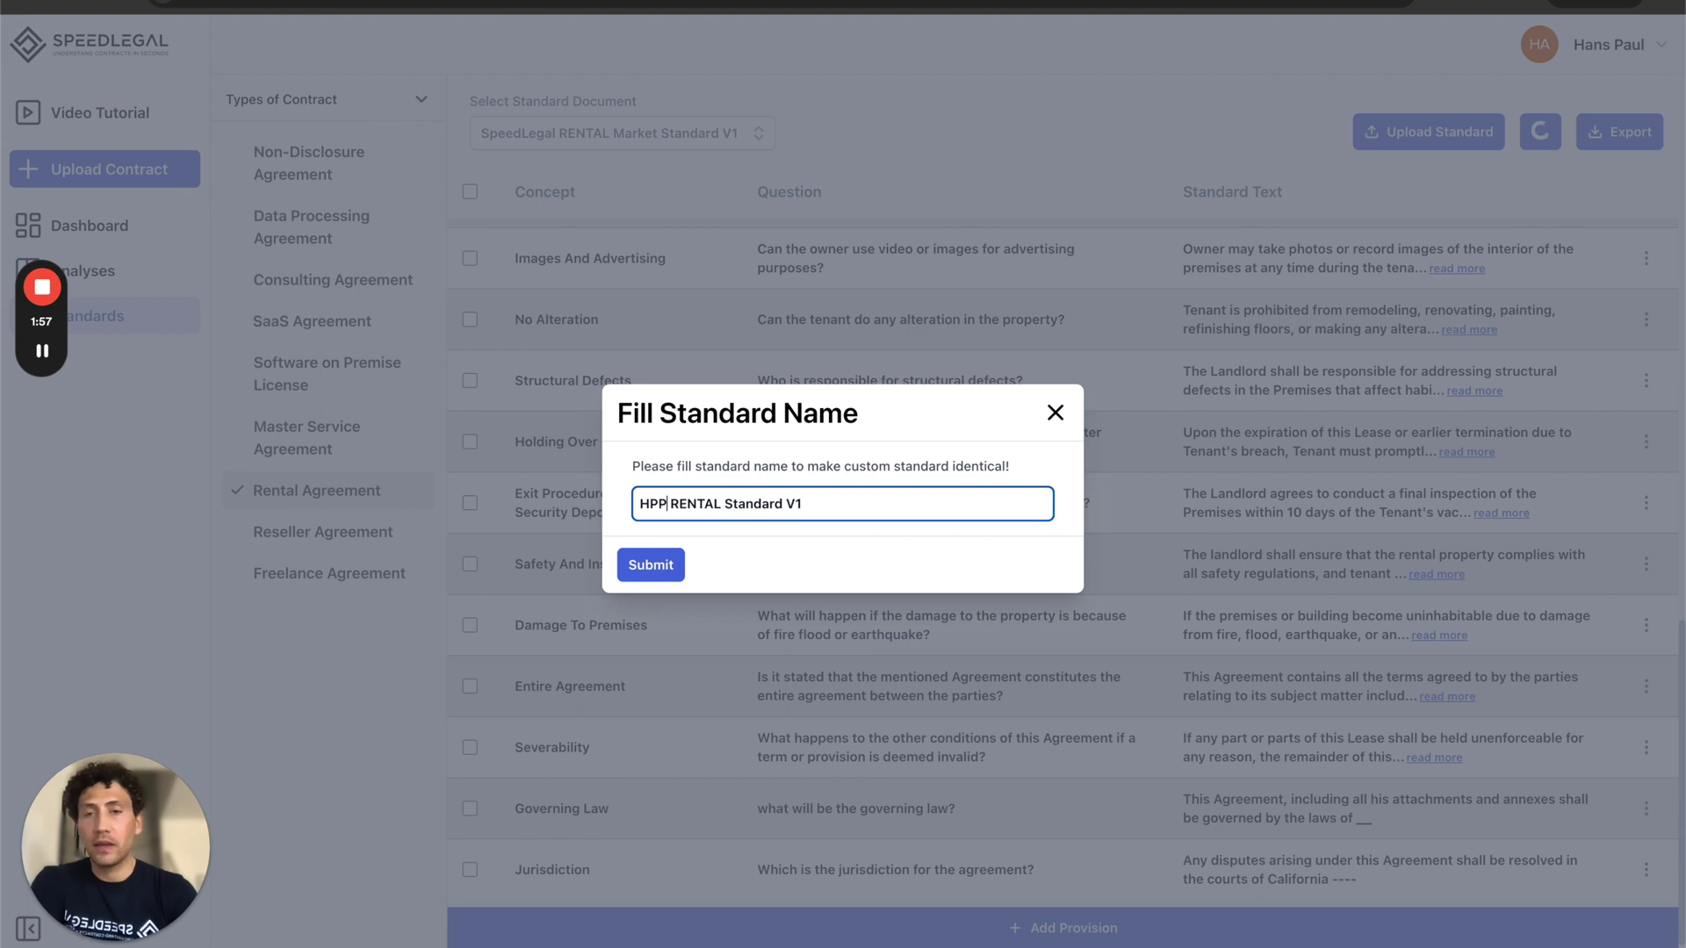
{"action": "left_click", "coordinate": [657, 569]}
{"action": "left_click", "coordinate": [557, 132]}
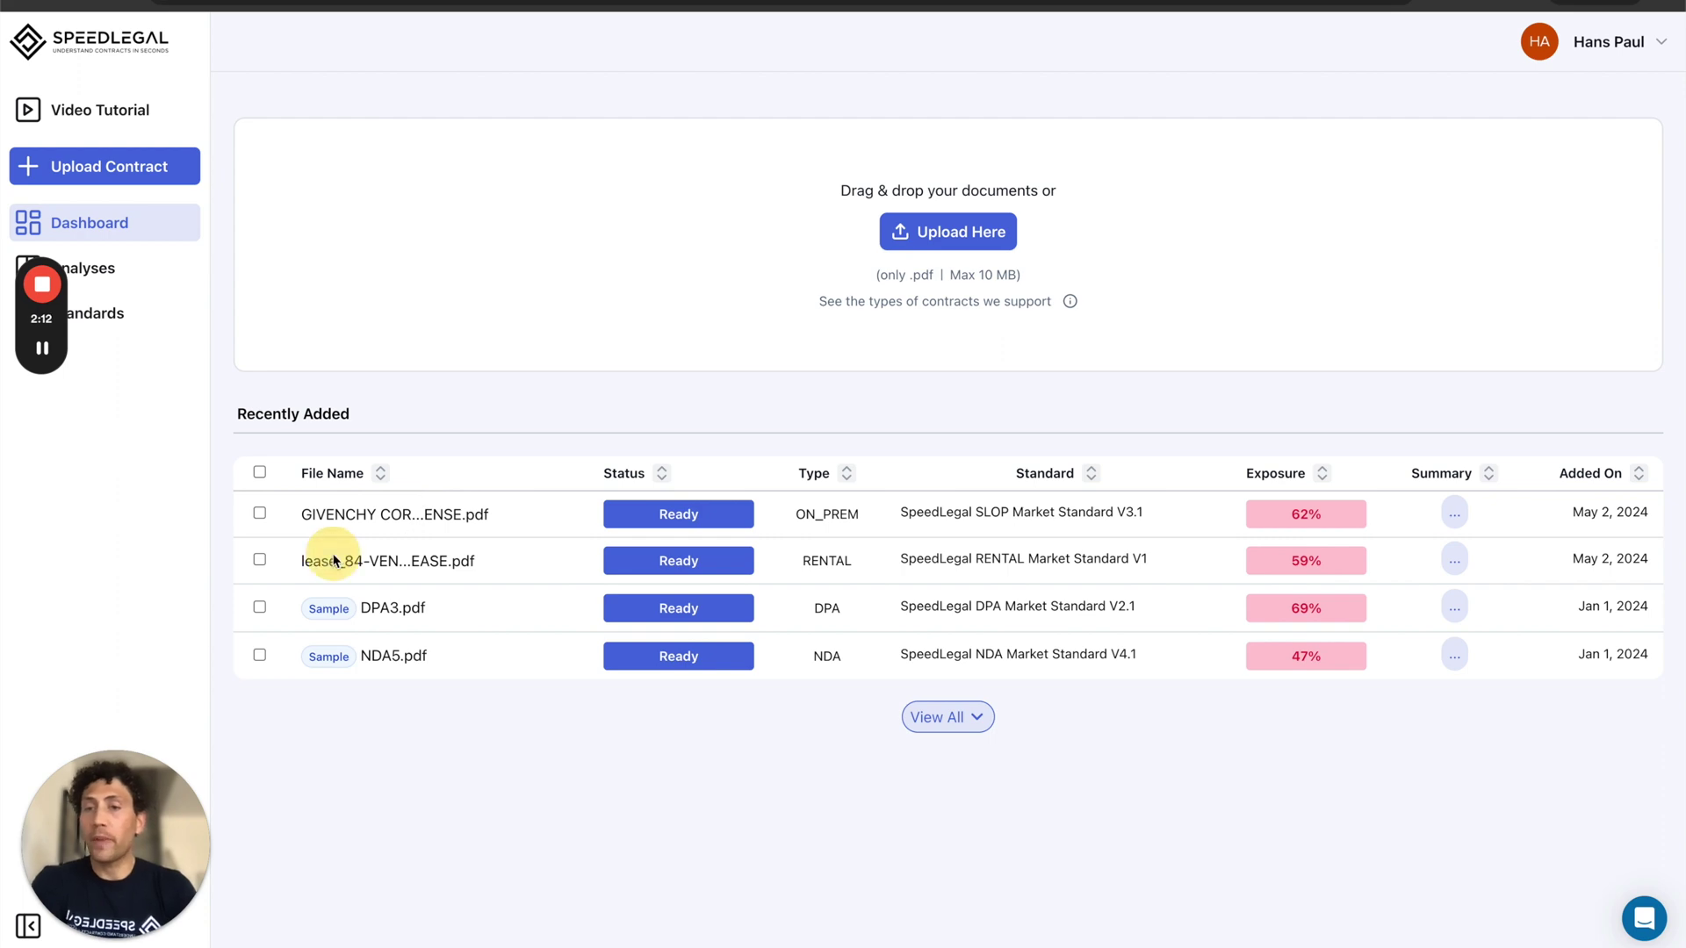
Step: Select HPP RENTAL Standard V1 for the lease contract and confirm the analysis cost
{"action": "left_click", "coordinate": [372, 578]}
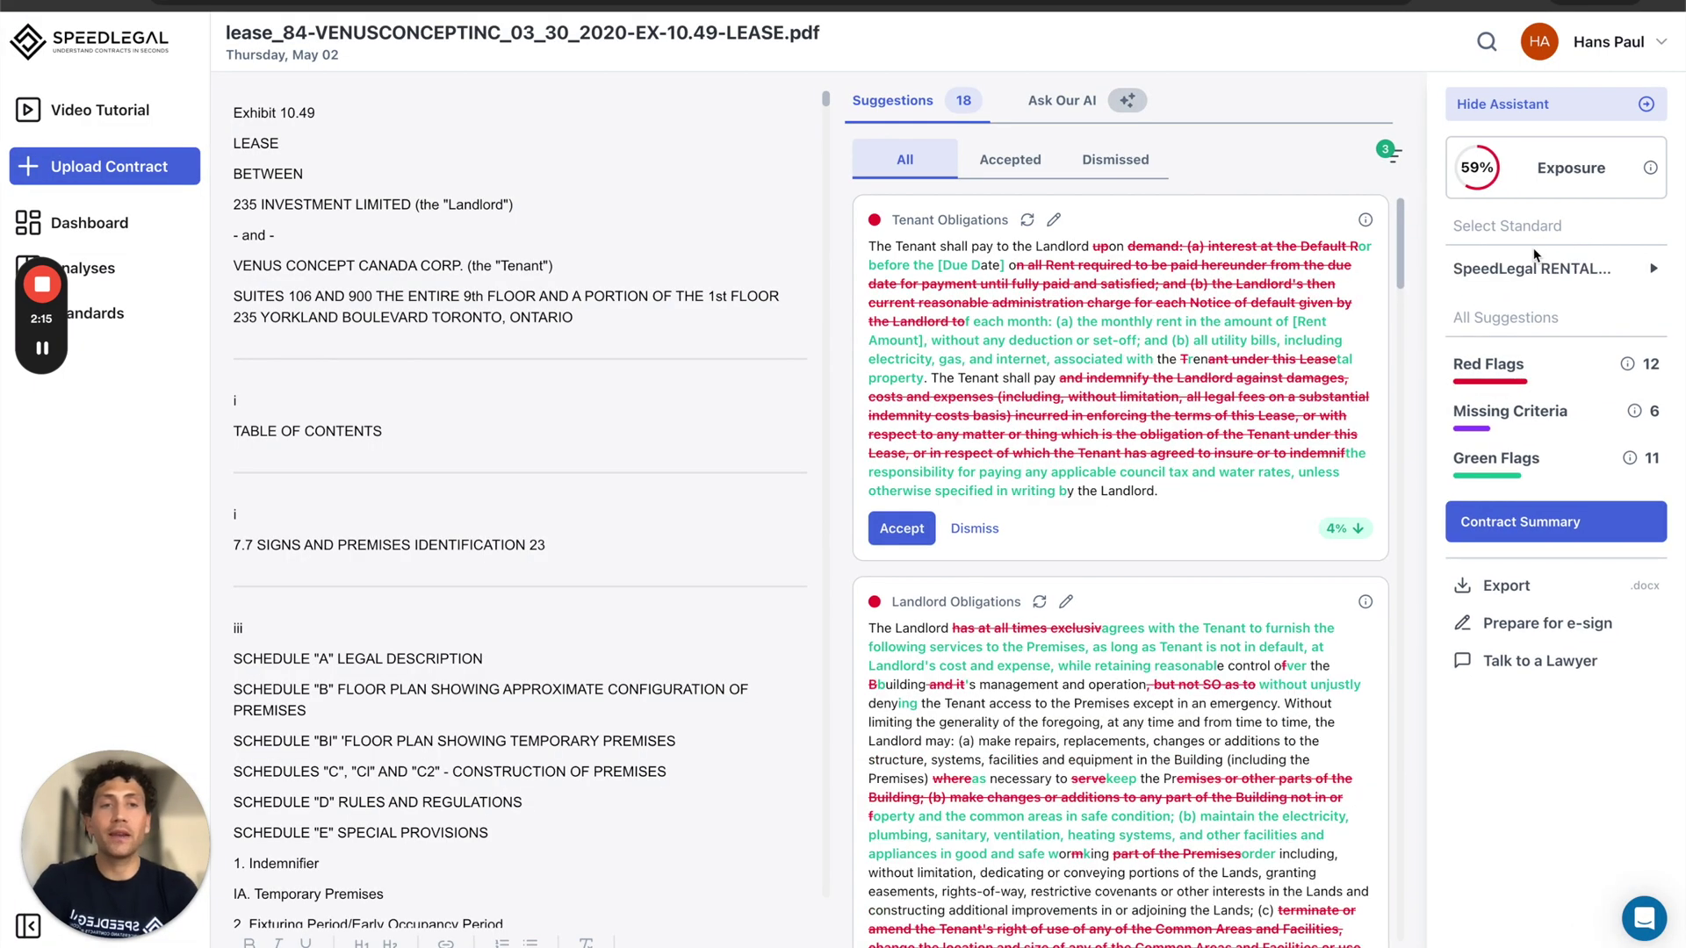
{"action": "left_click", "coordinate": [1550, 271]}
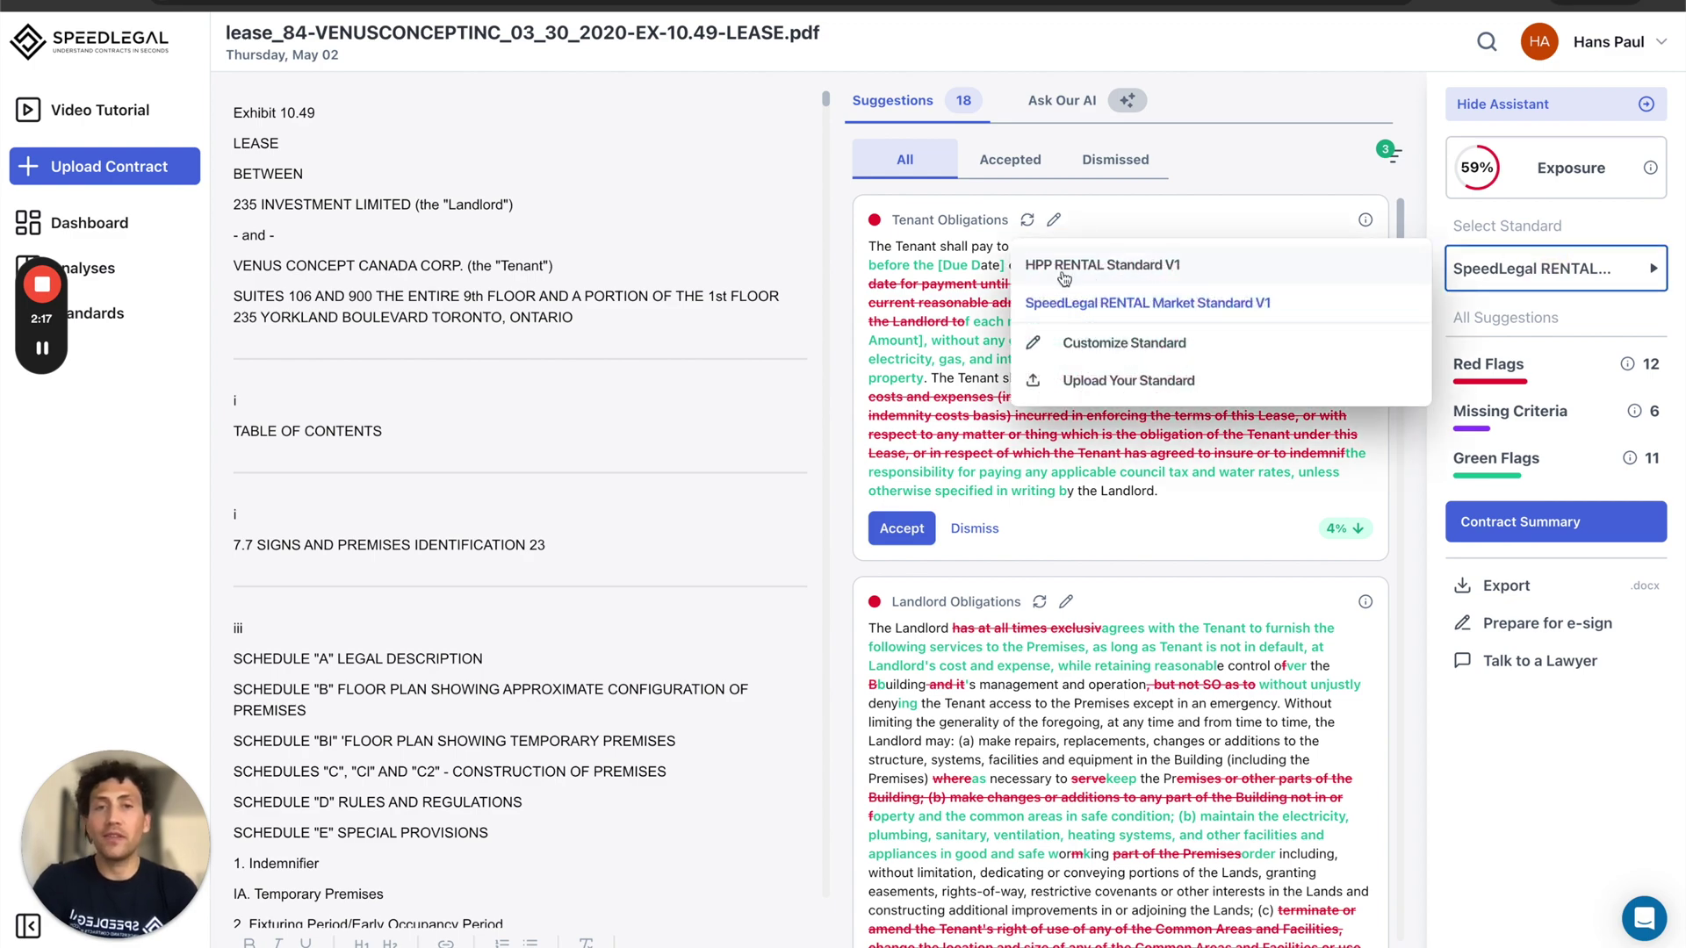
{"action": "left_click", "coordinate": [1156, 272]}
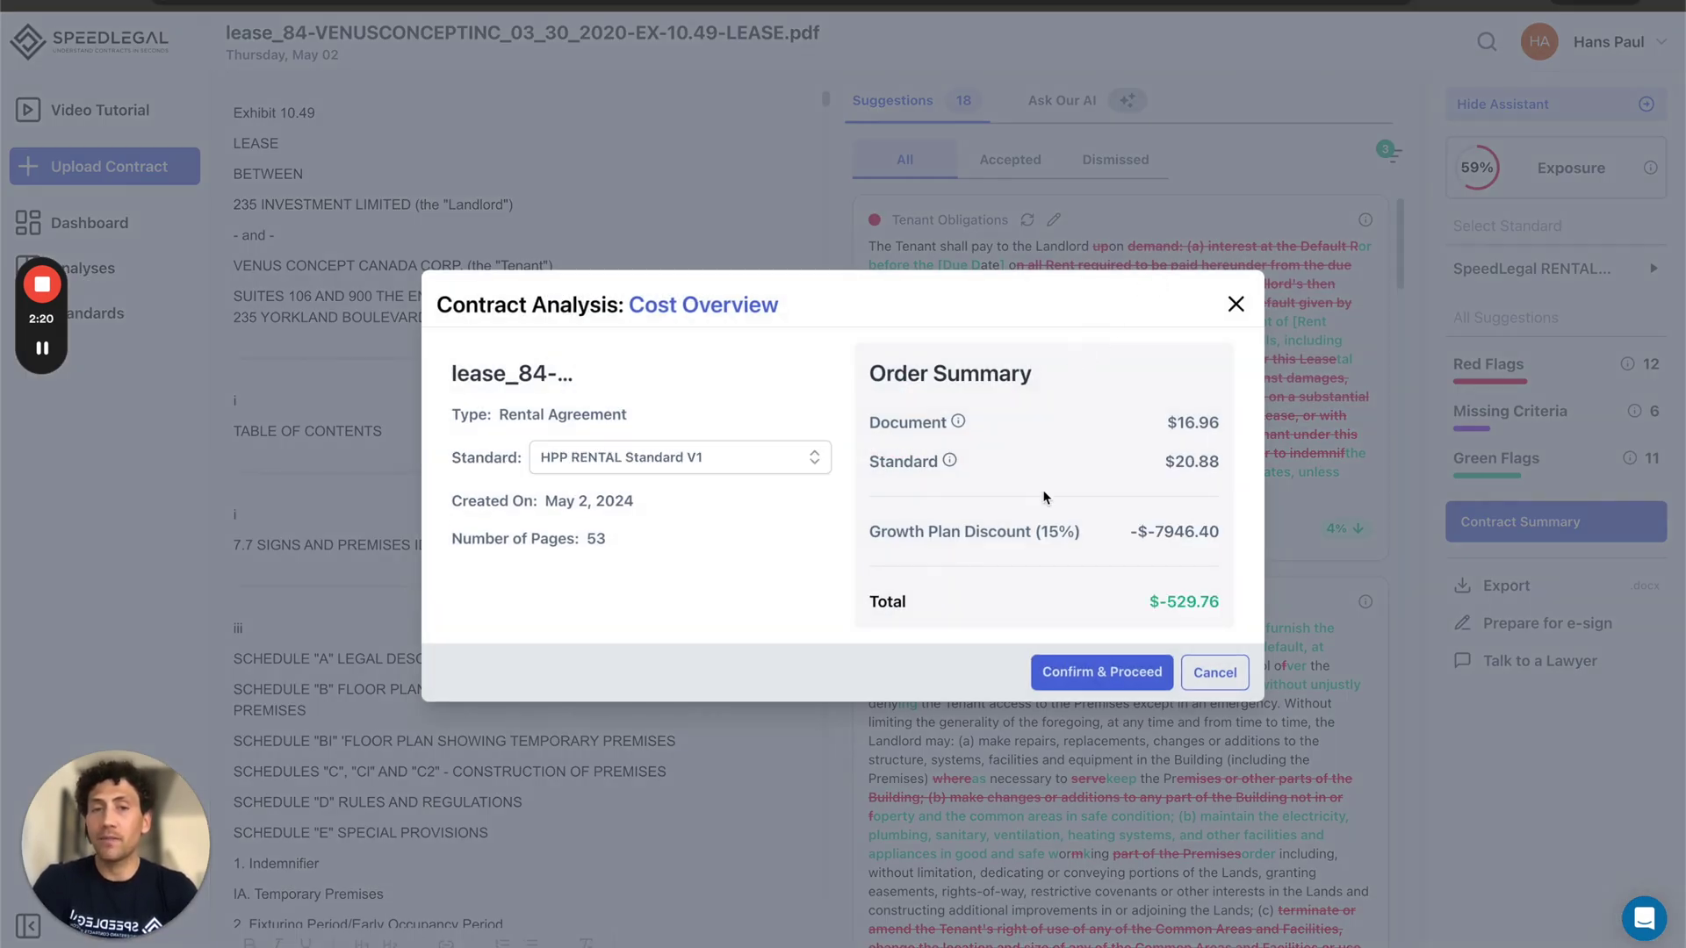
{"action": "left_click", "coordinate": [633, 463]}
{"action": "left_click", "coordinate": [663, 498]}
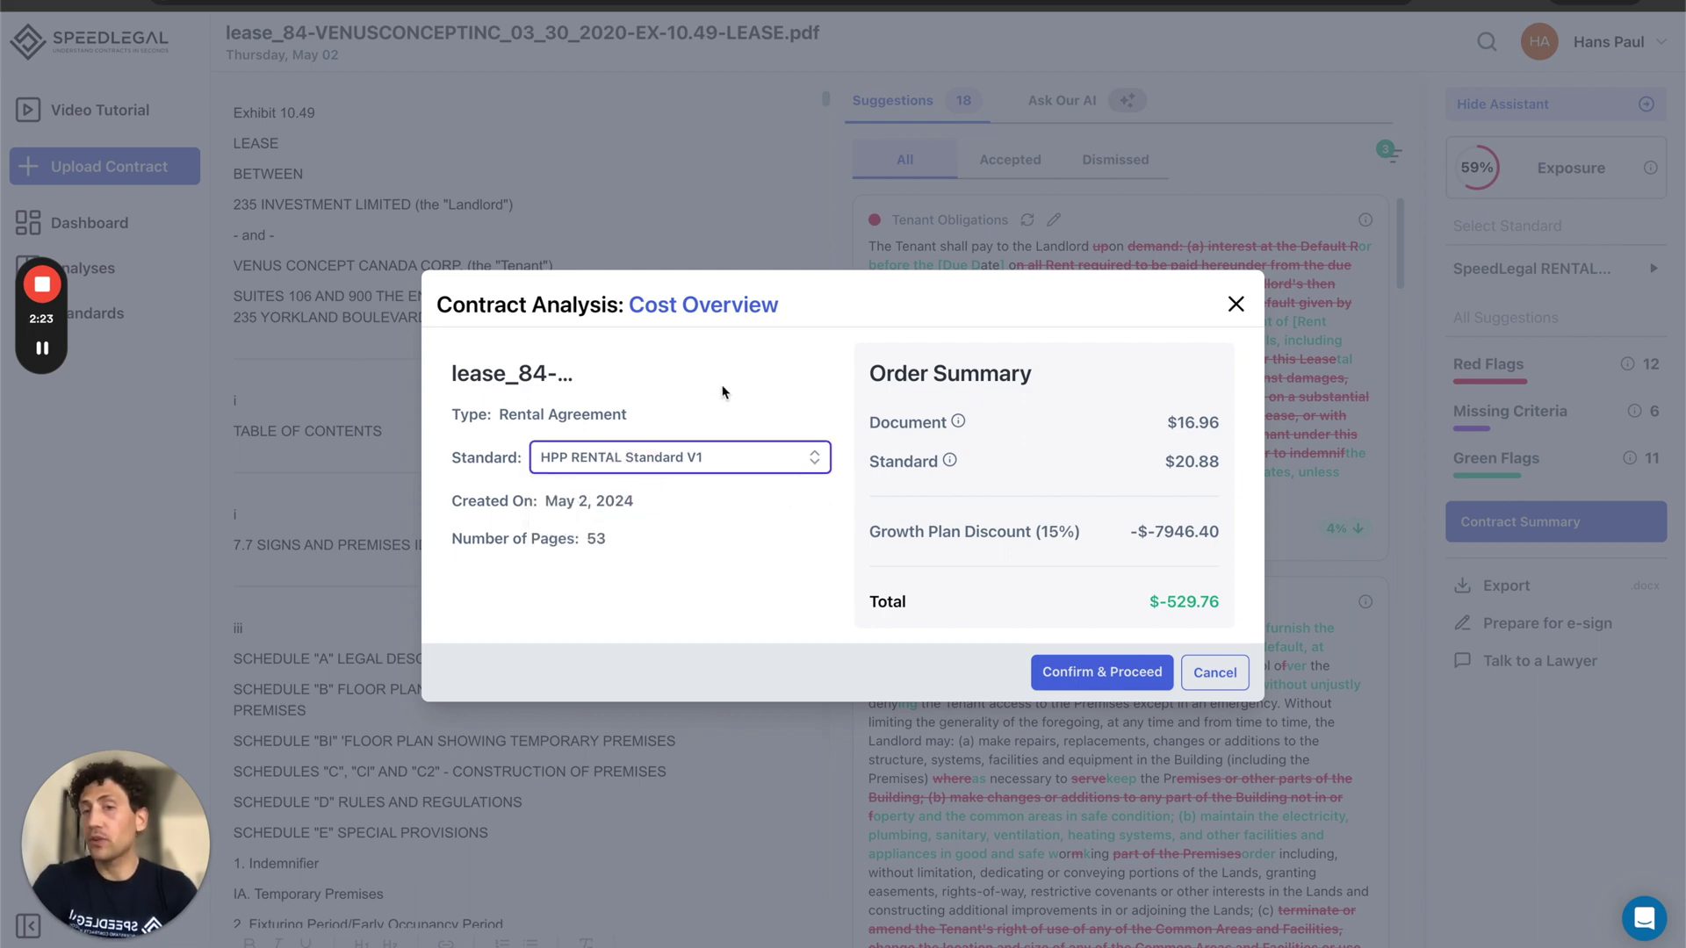
{"action": "left_click", "coordinate": [1067, 673]}
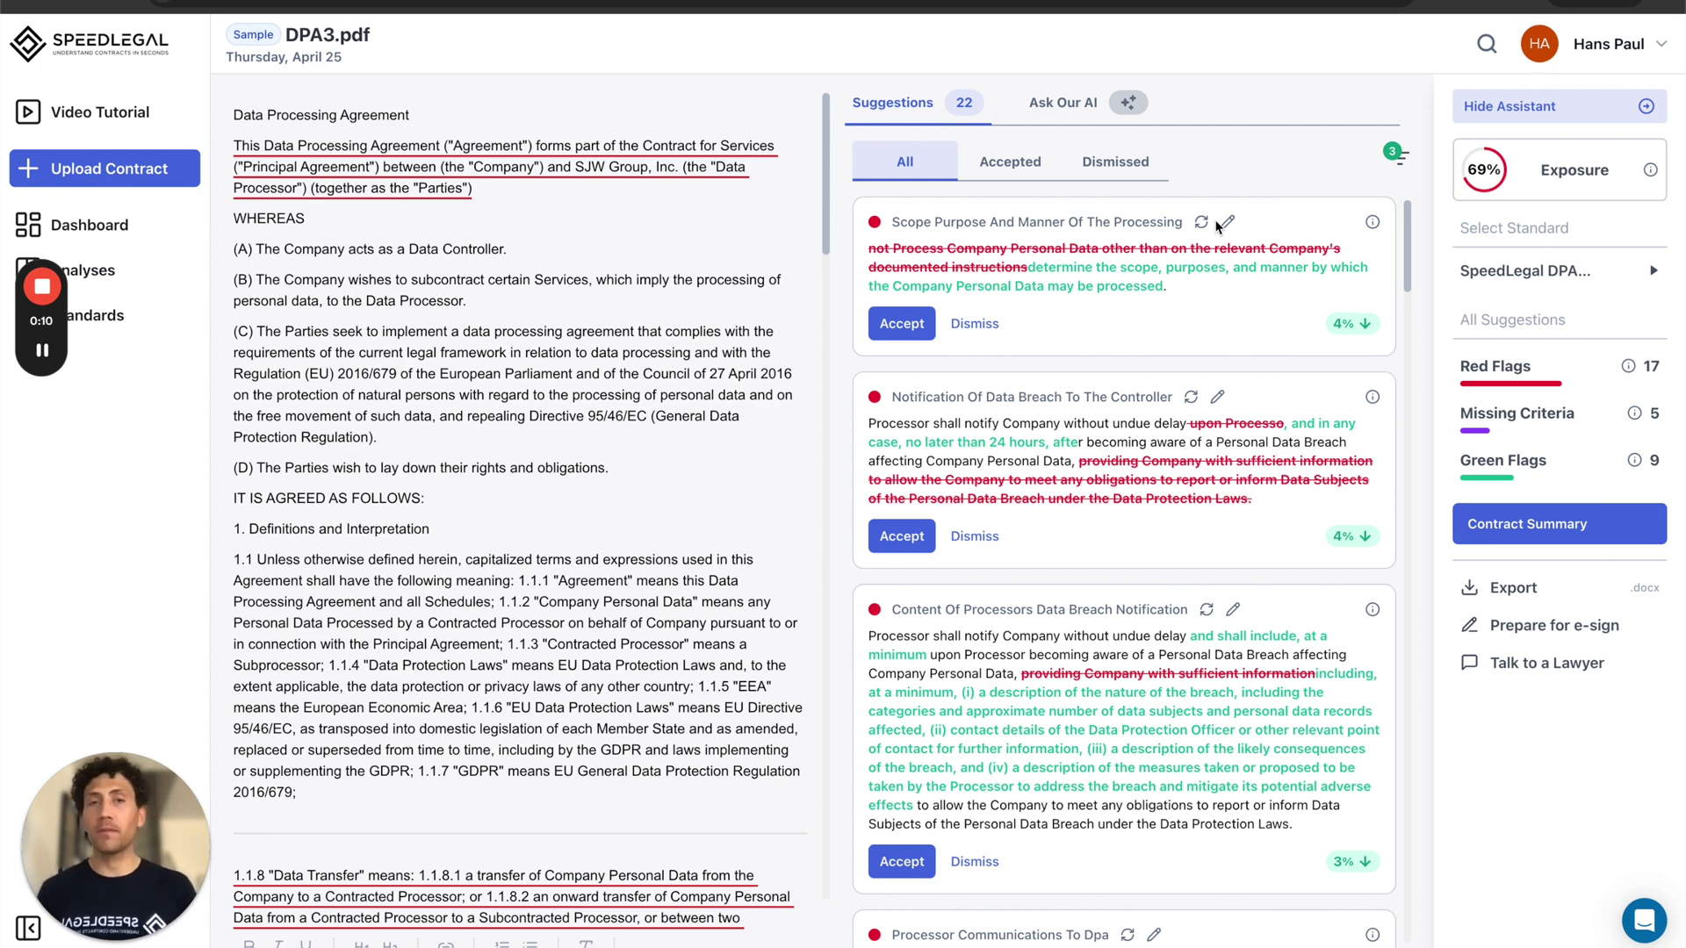
Step: In Ask Our AI, expand the answer on whether the data processor must allow audit requests (clause 10.1)
{"action": "left_click", "coordinate": [1053, 106]}
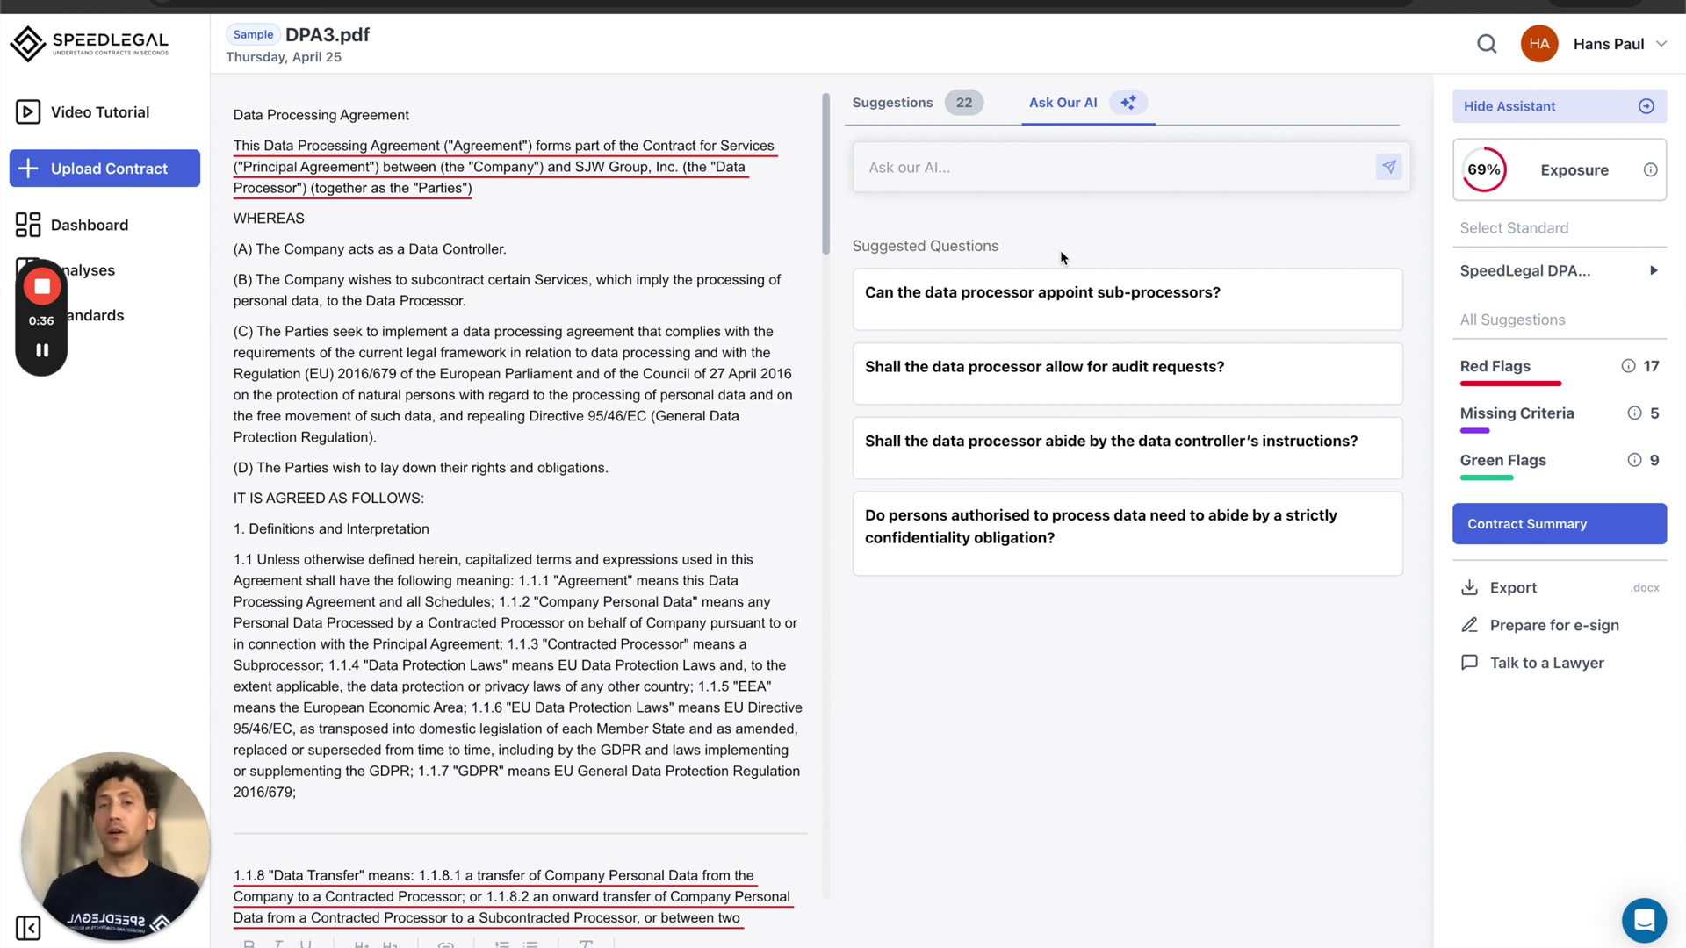
{"action": "left_click", "coordinate": [971, 367]}
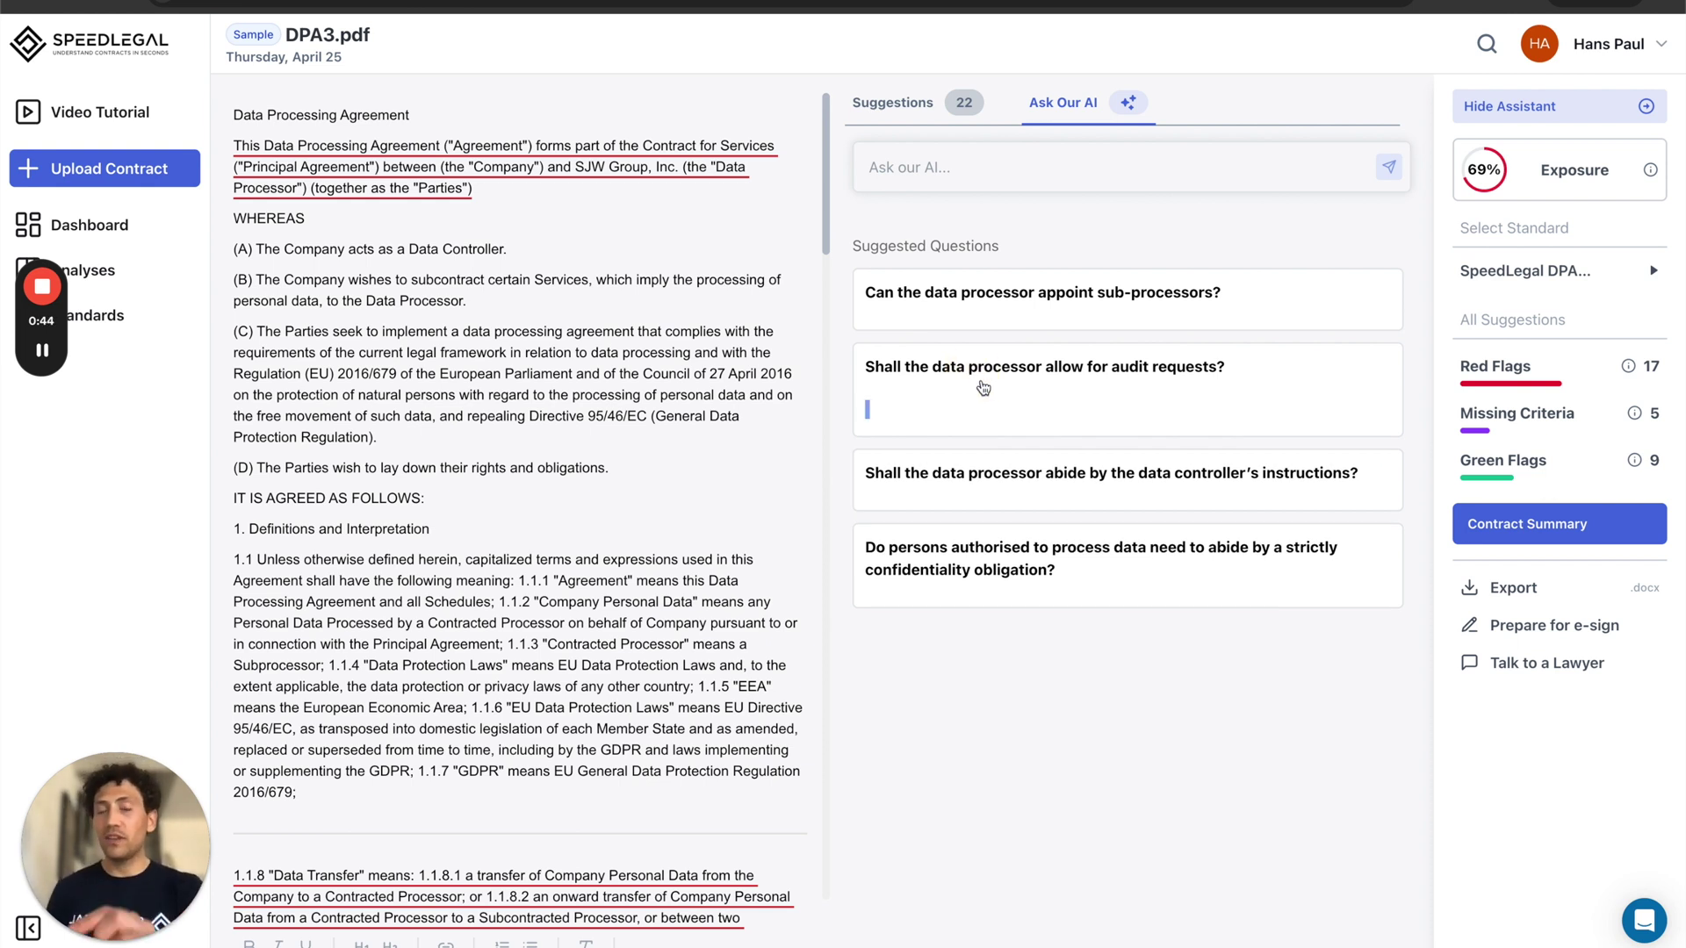
{"action": "left_click", "coordinate": [985, 413]}
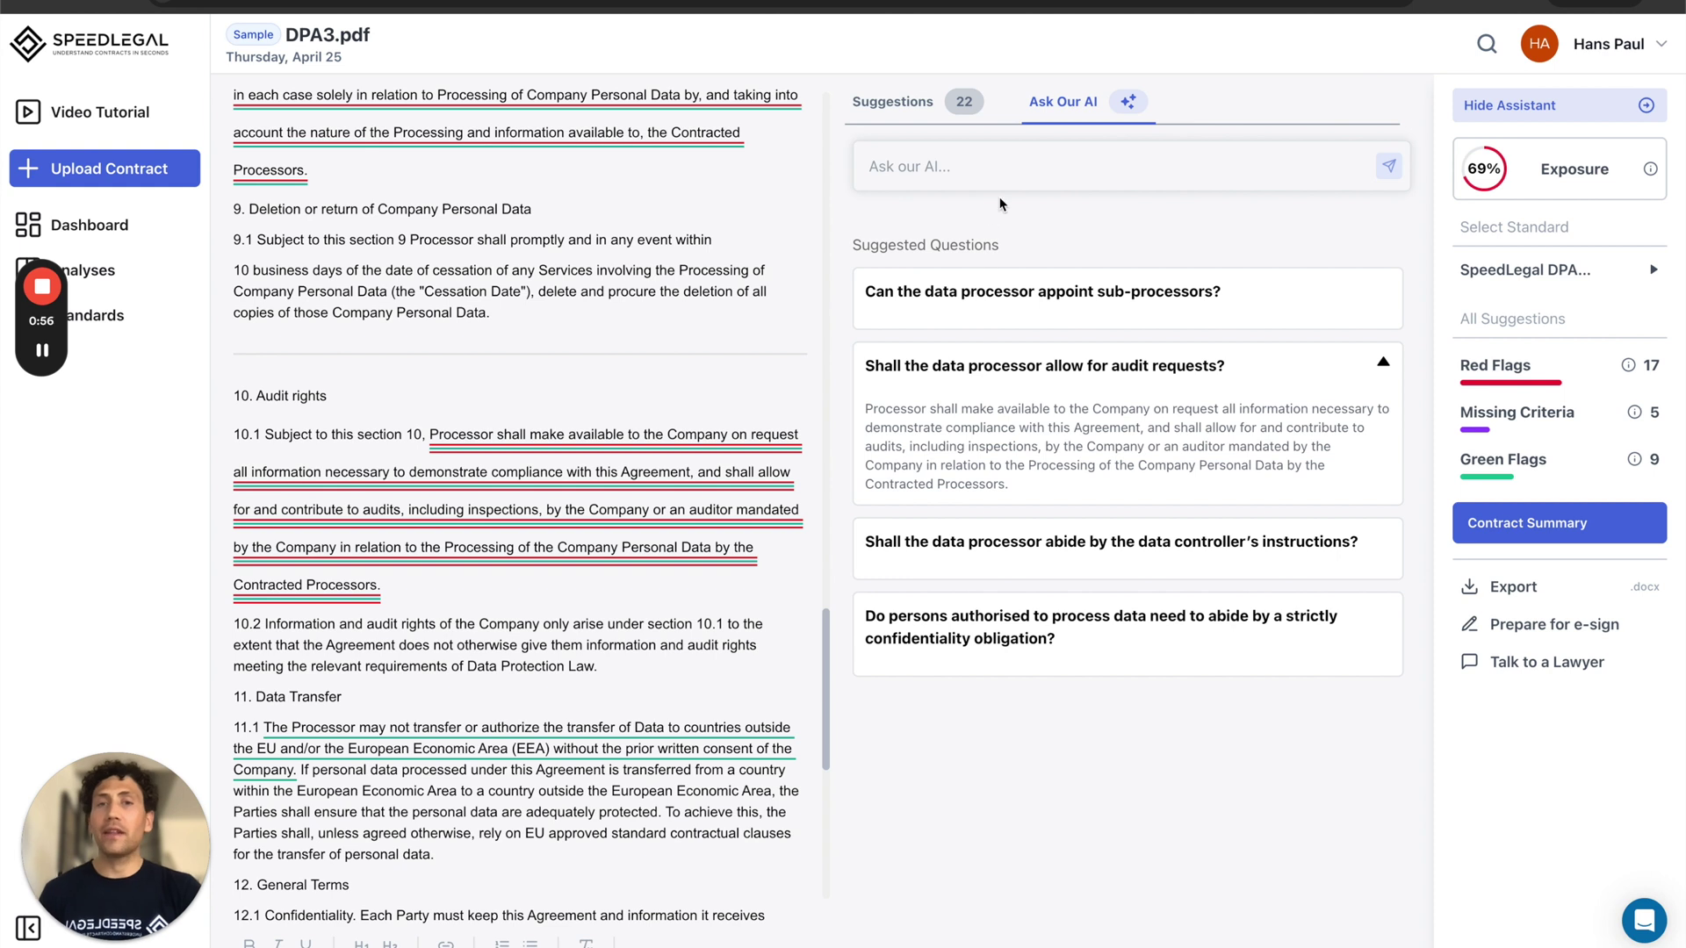
{"action": "left_click", "coordinate": [1001, 162]}
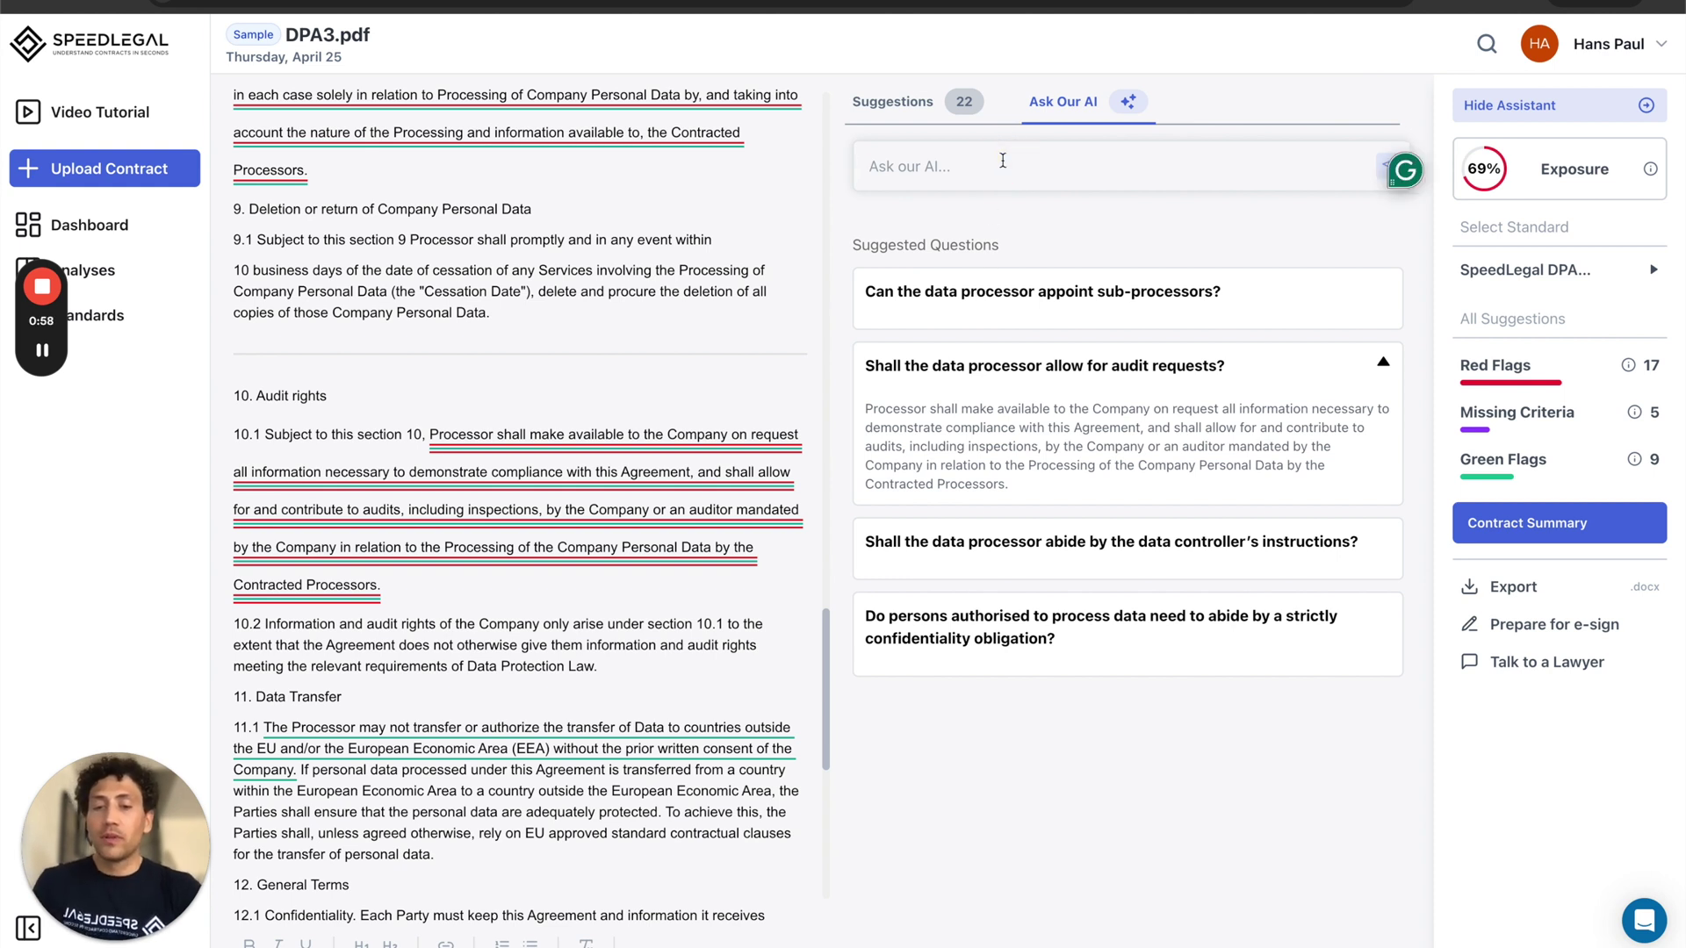
Step: Ask the AI 'is this compliant with GDPR' and jump to the clause its answer quotes
{"action": "type", "text": "is this compli"}
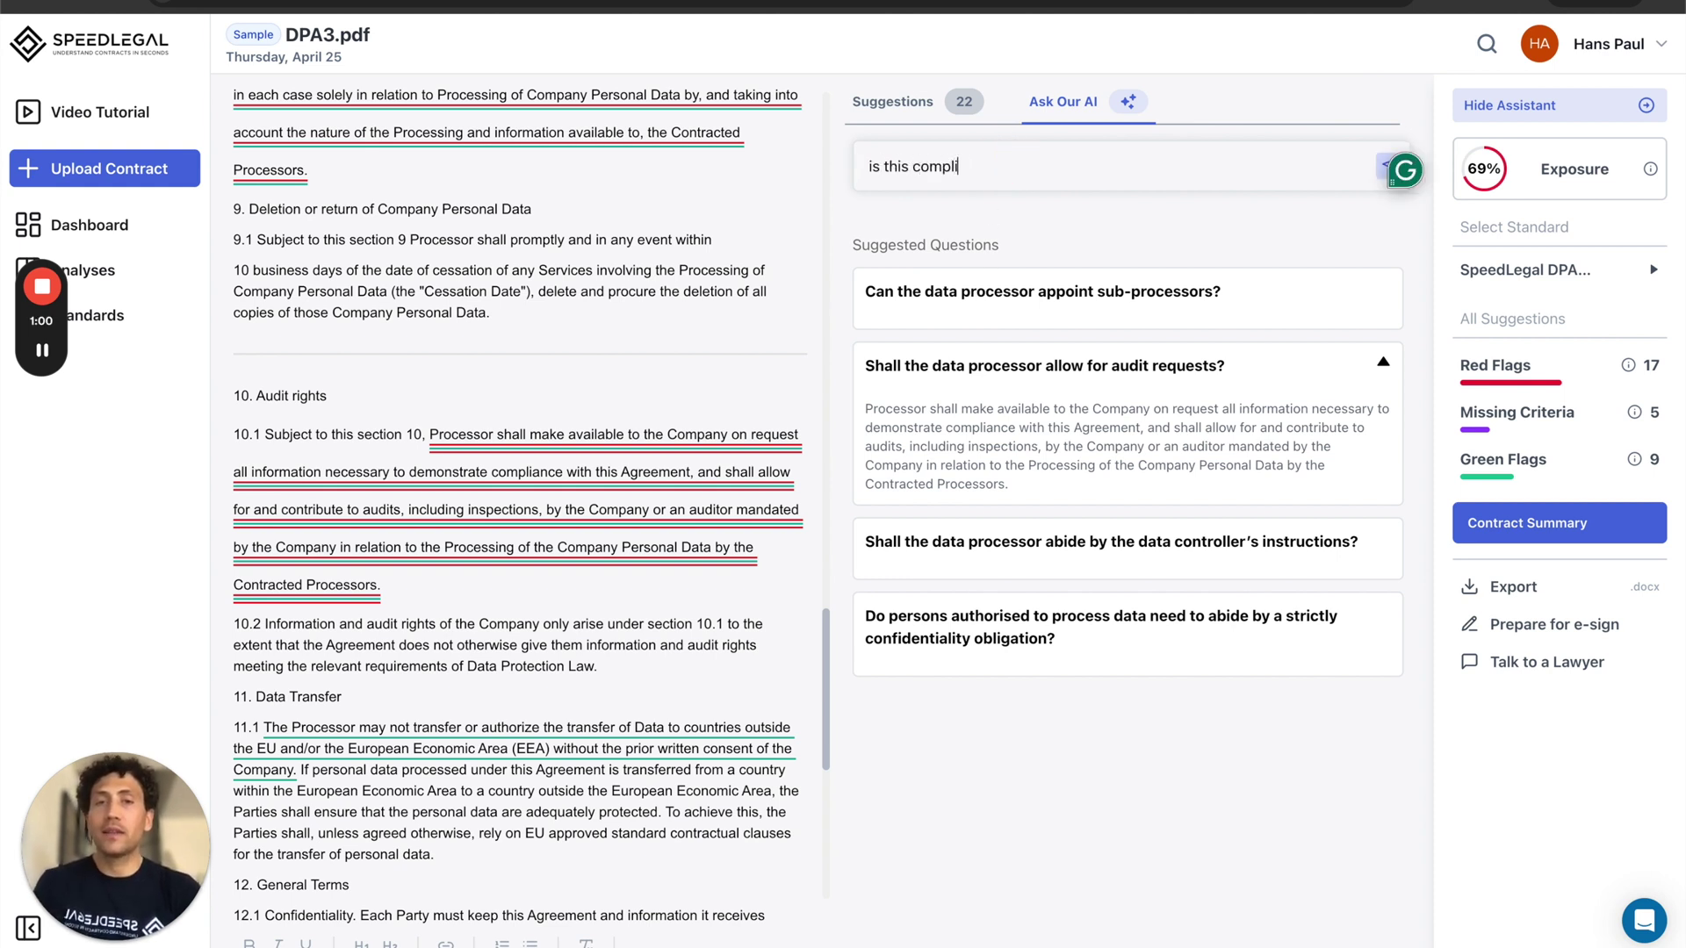
{"action": "type", "text": "ant with GDPR"}
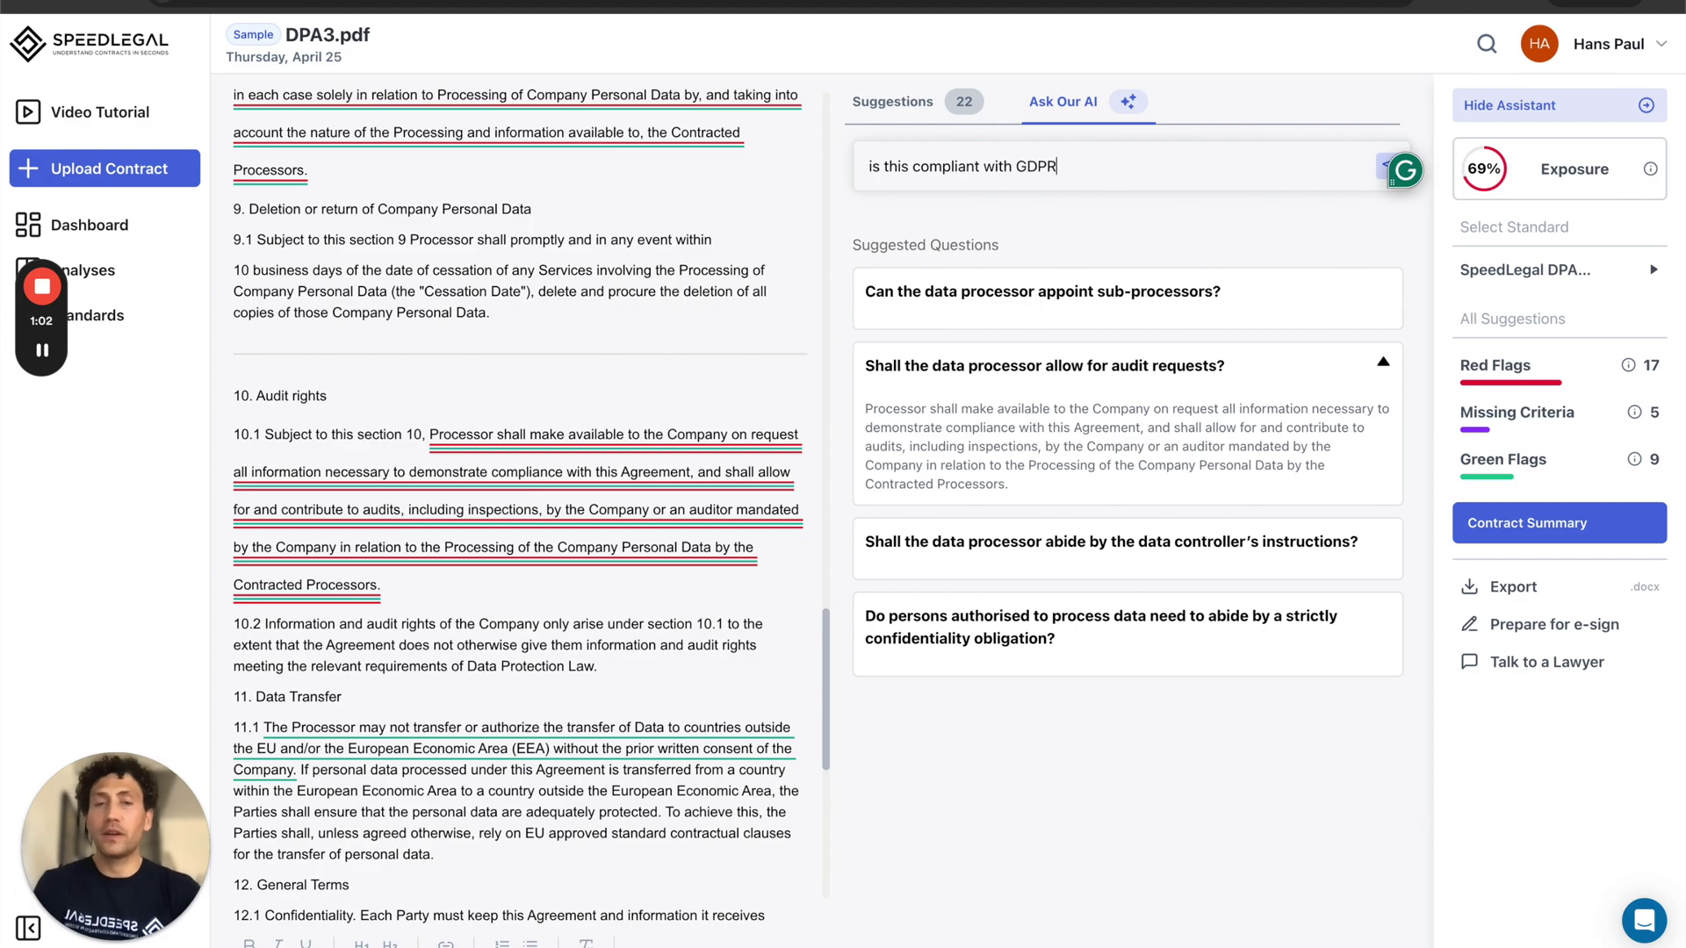
{"action": "key", "text": "Return"}
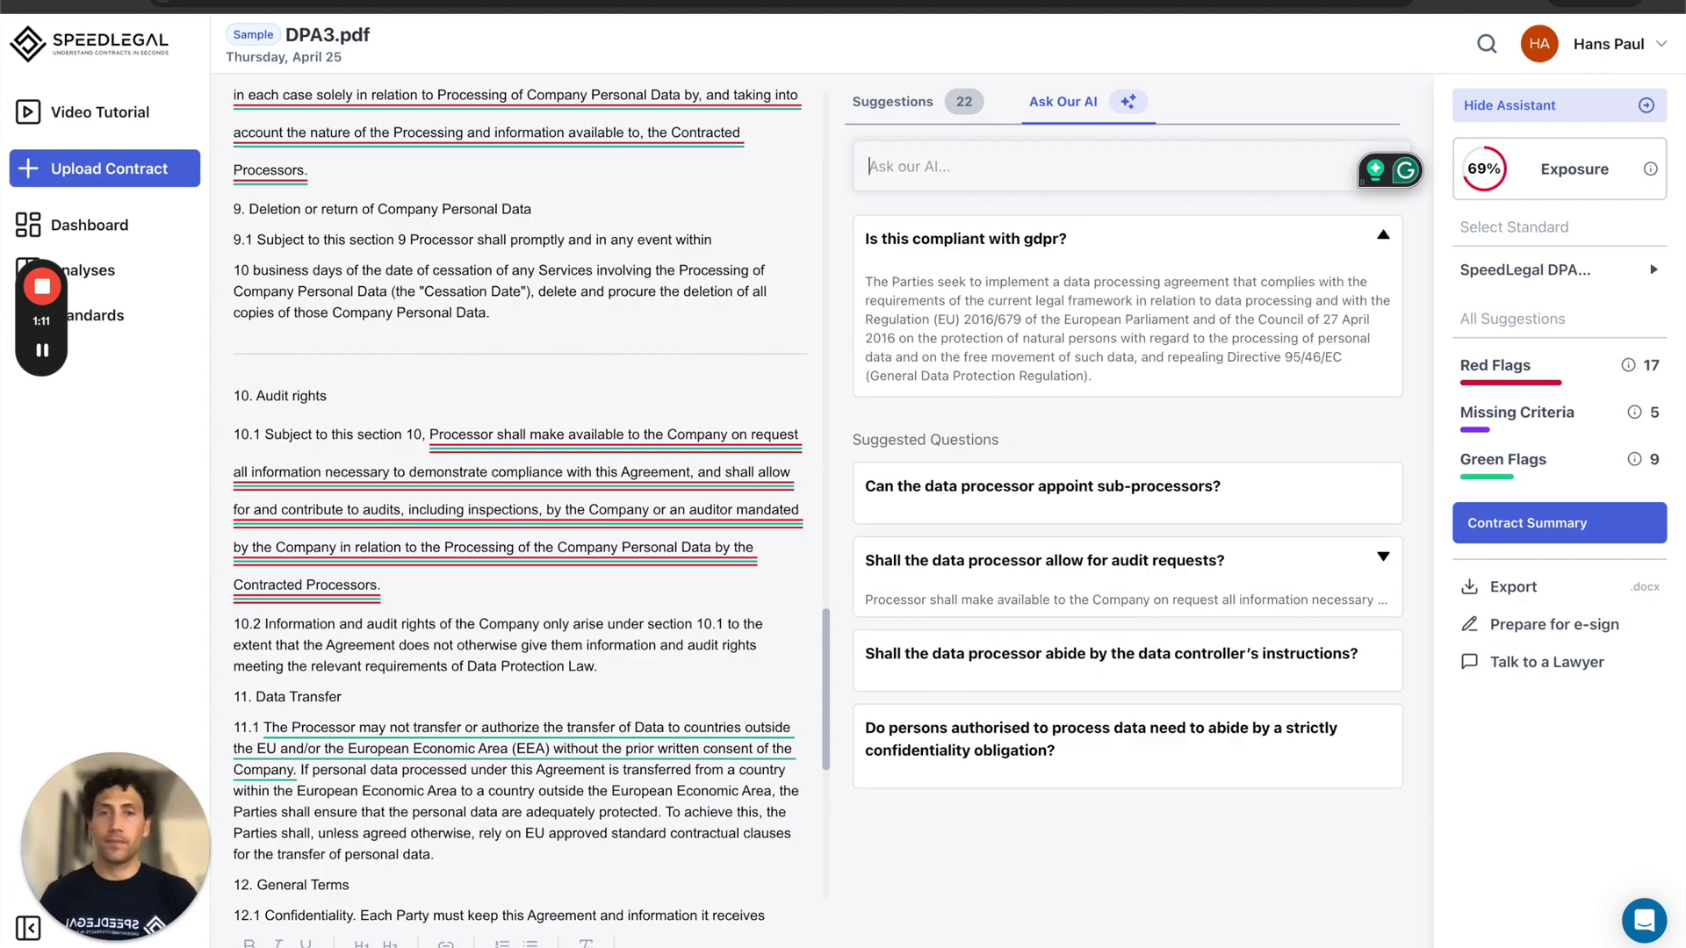
{"action": "left_click", "coordinate": [1056, 332]}
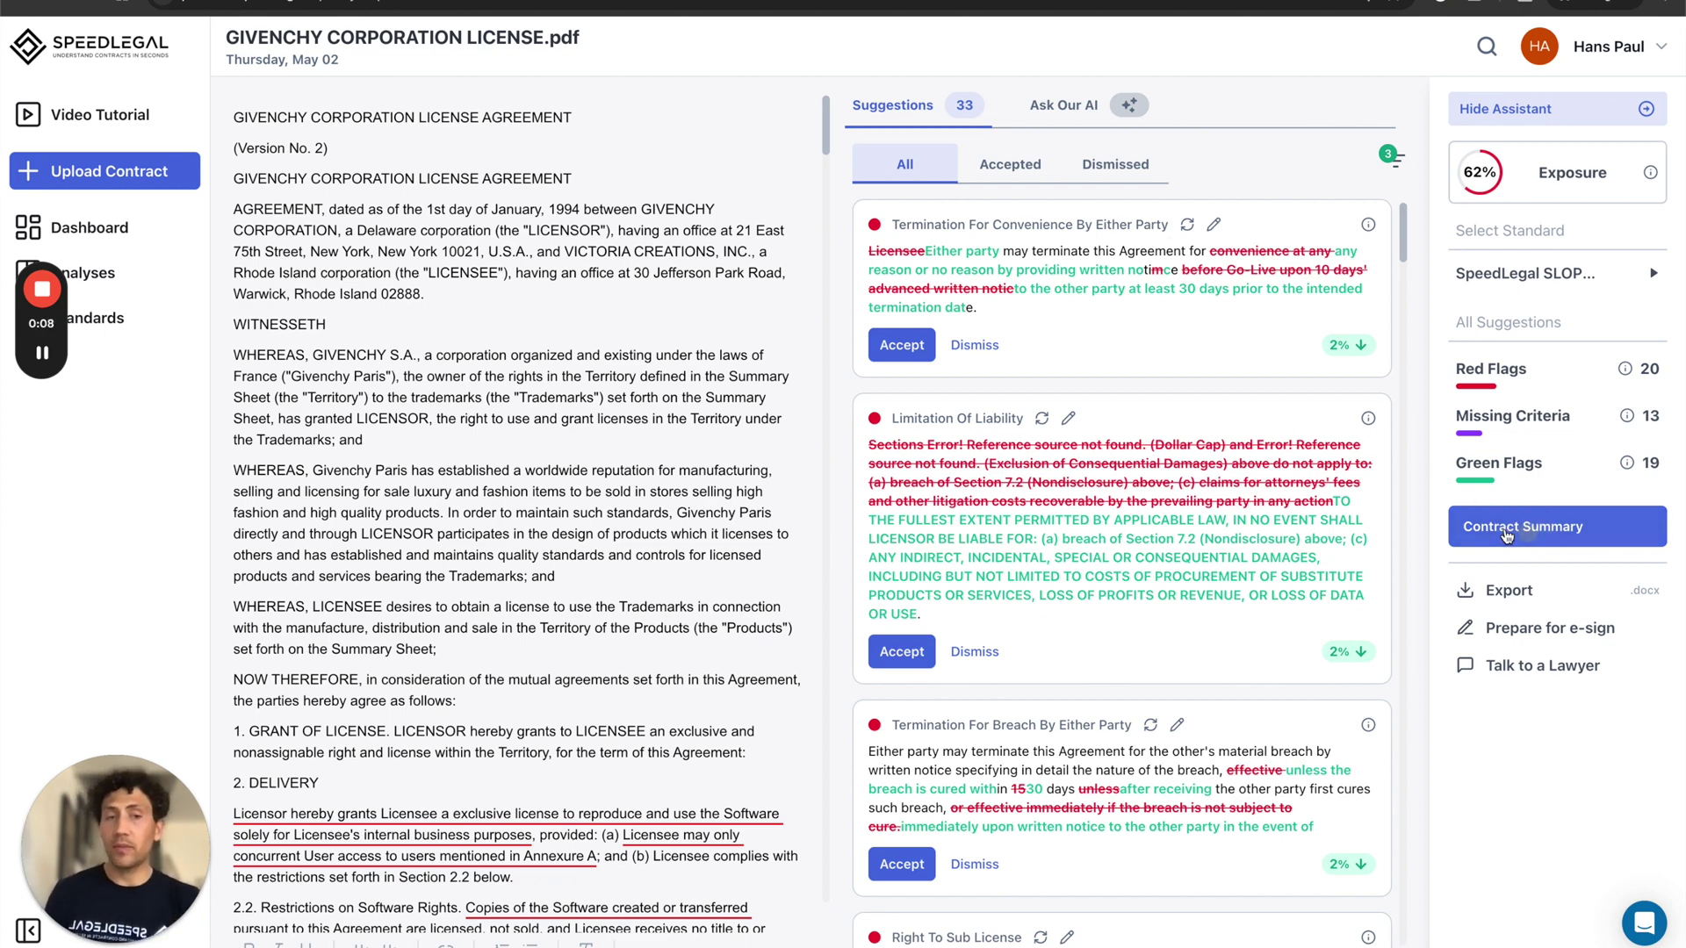
Step: Read through the Contract Summary's Parties, Jurisdictions, Financials, Effective Date and Payment Term sections
{"action": "left_click", "coordinate": [1507, 532]}
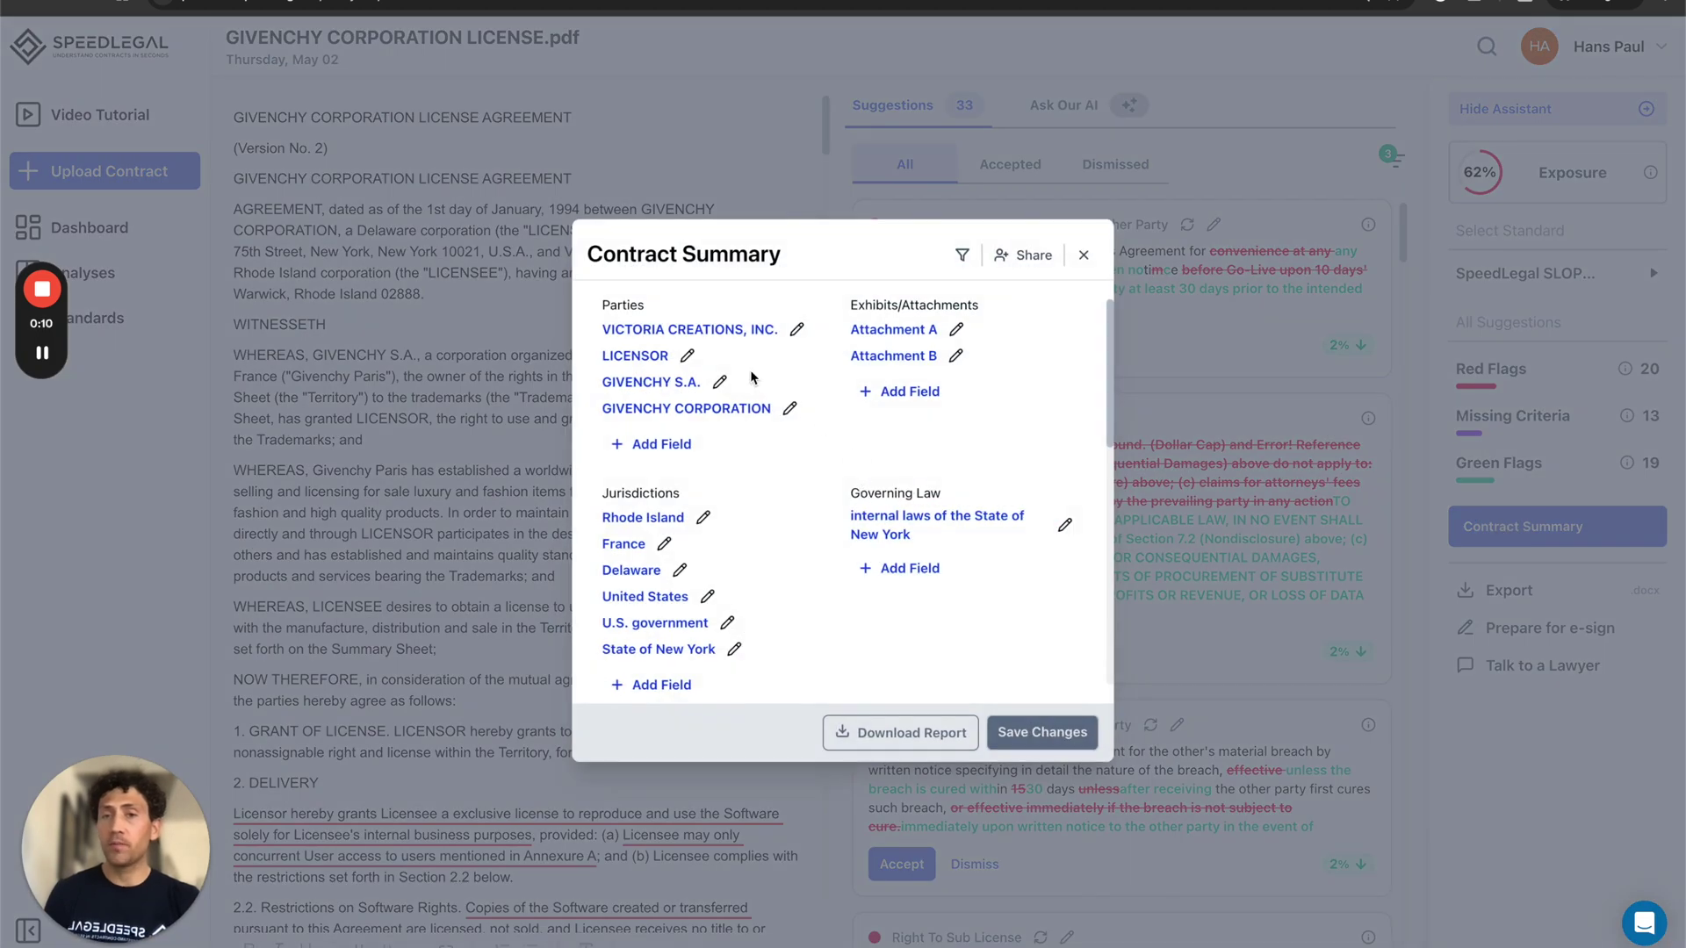
{"action": "scroll", "coordinate": [671, 514], "scroll_direction": "down", "scroll_amount": 1}
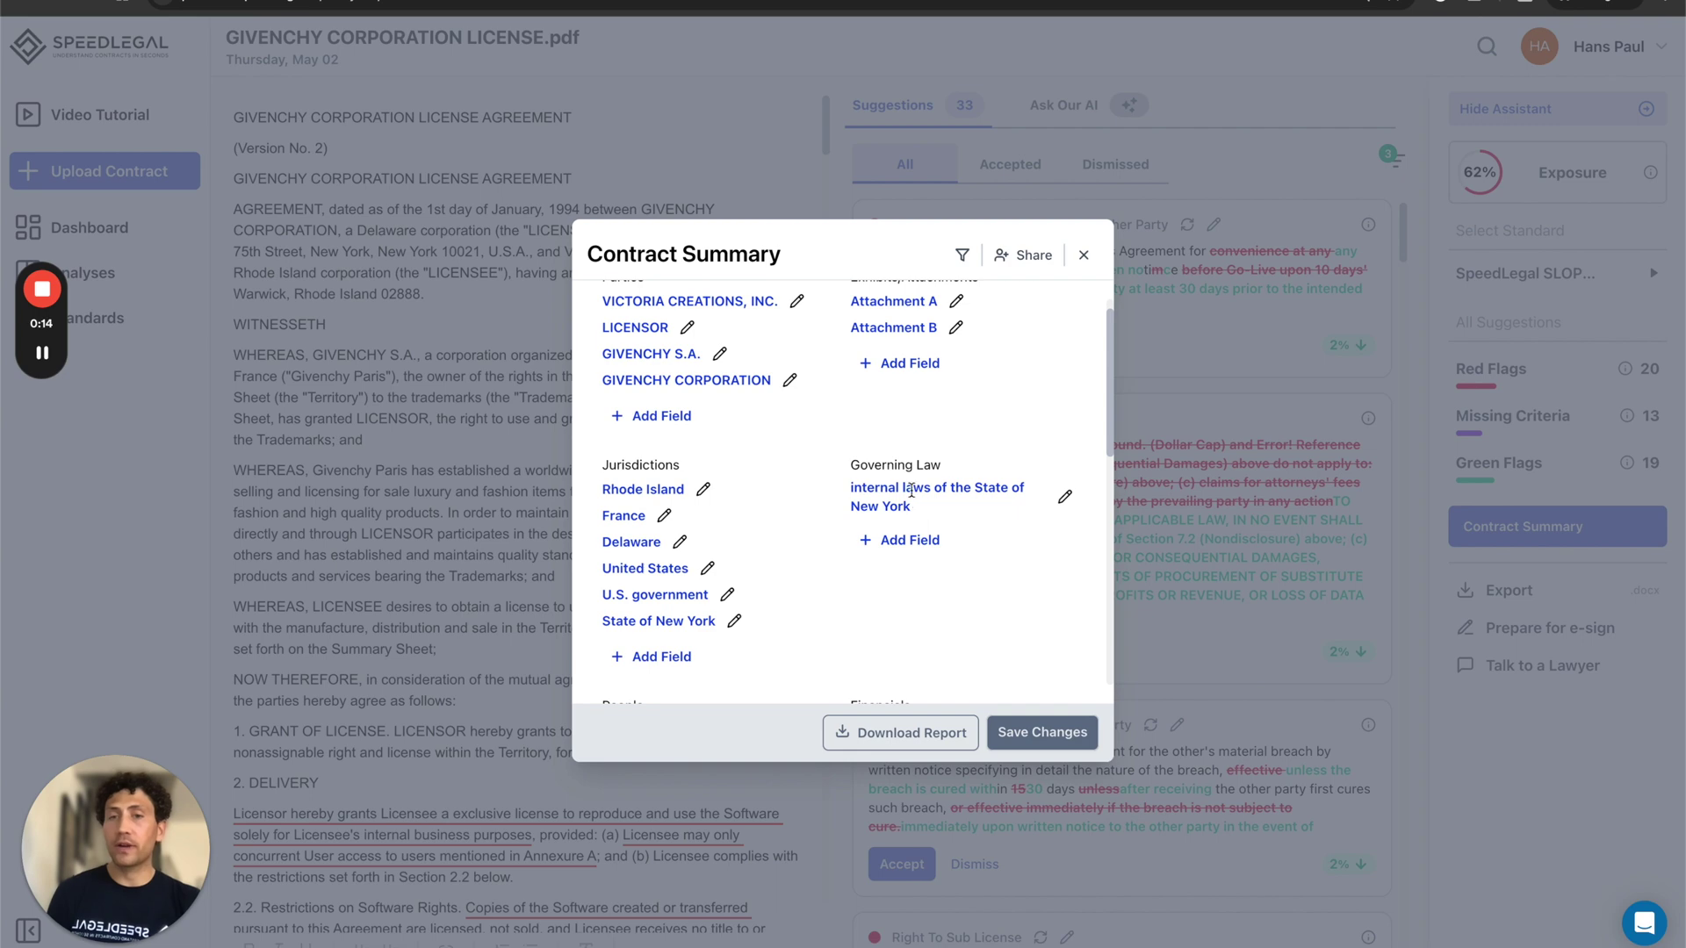
{"action": "scroll", "coordinate": [936, 514], "scroll_direction": "down", "scroll_amount": 1}
{"action": "scroll", "coordinate": [936, 514], "scroll_direction": "down", "scroll_amount": 6}
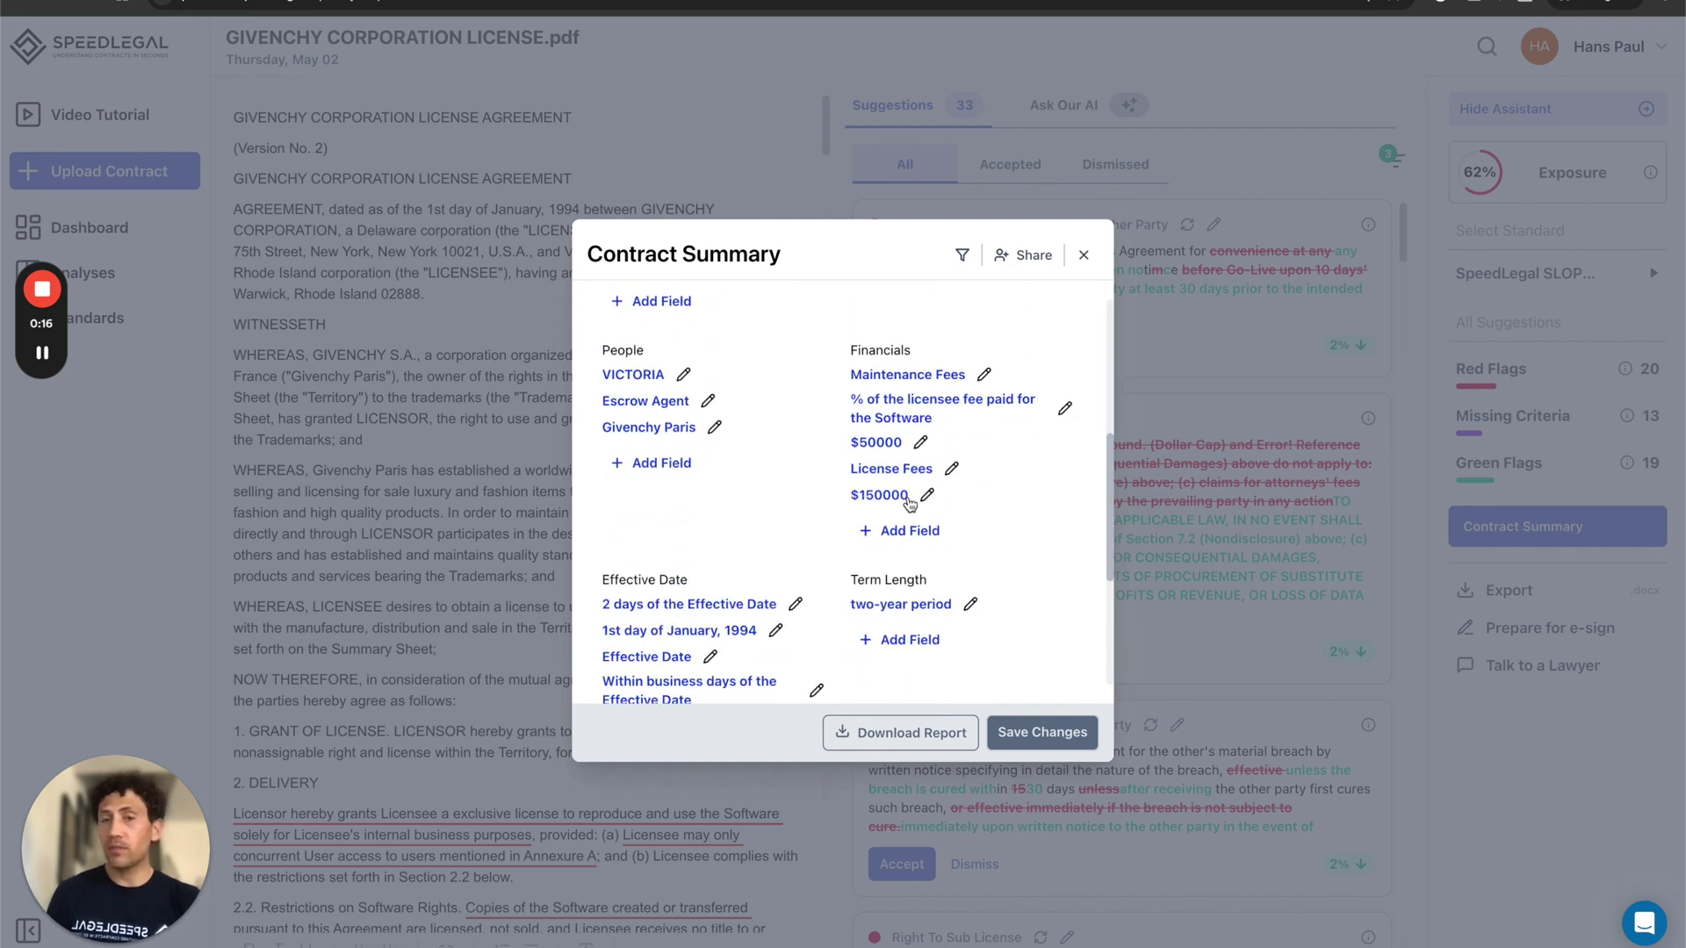
{"action": "scroll", "coordinate": [792, 456], "scroll_direction": "down", "scroll_amount": 3}
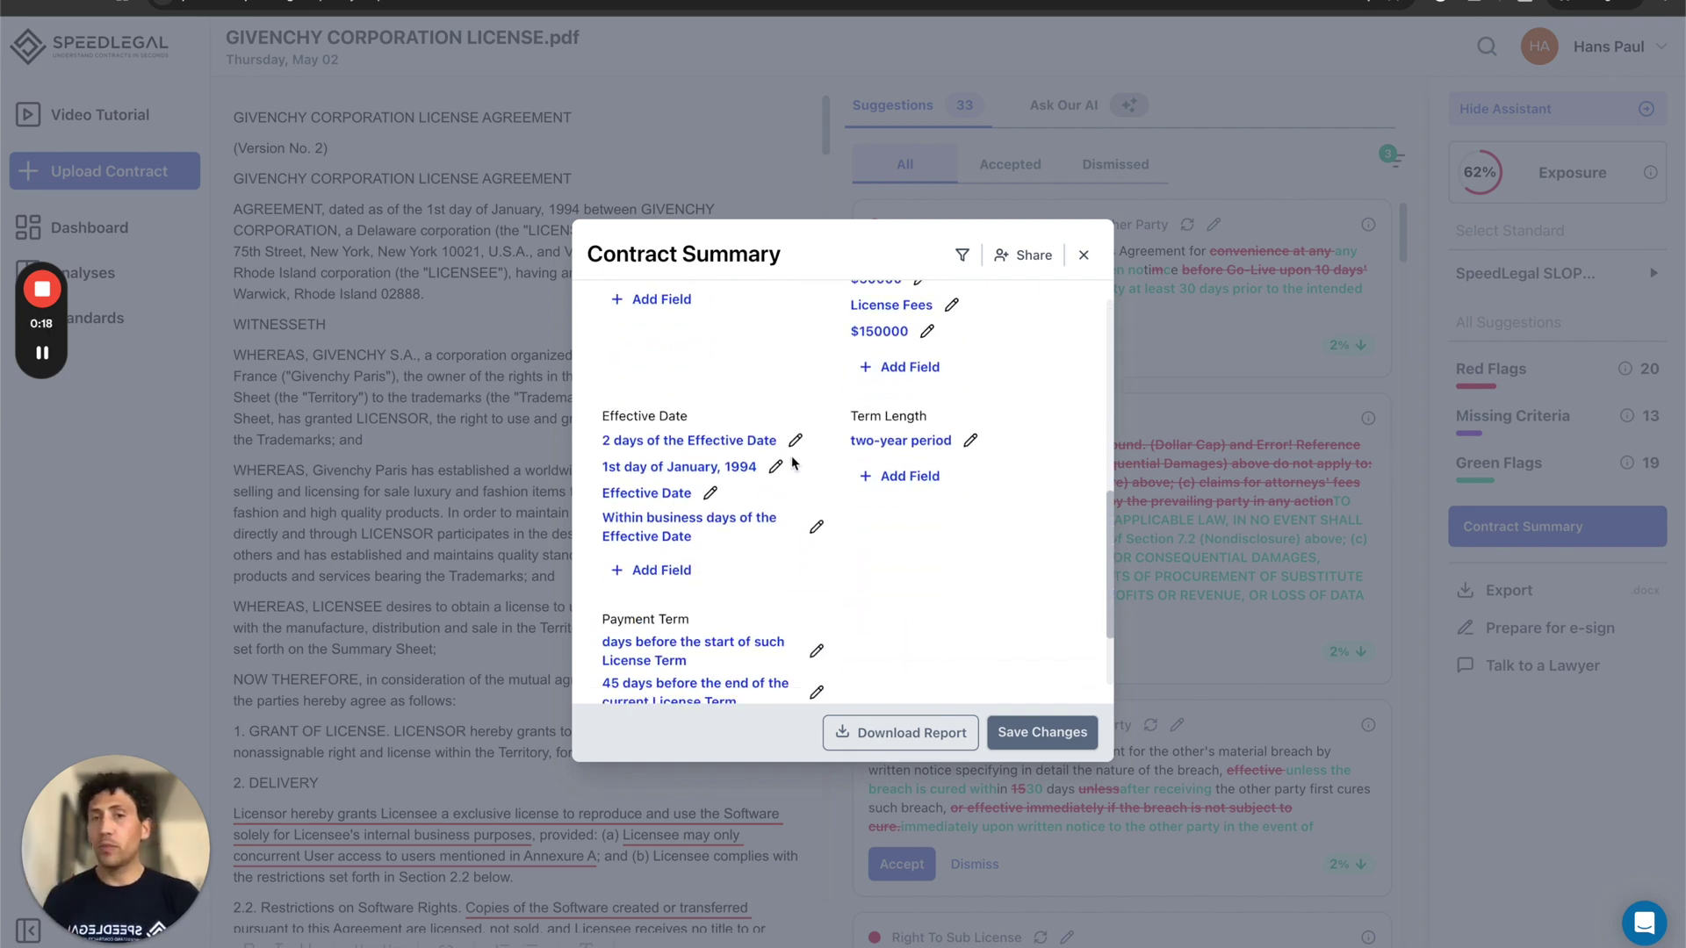
{"action": "scroll", "coordinate": [792, 461], "scroll_direction": "down", "scroll_amount": 3}
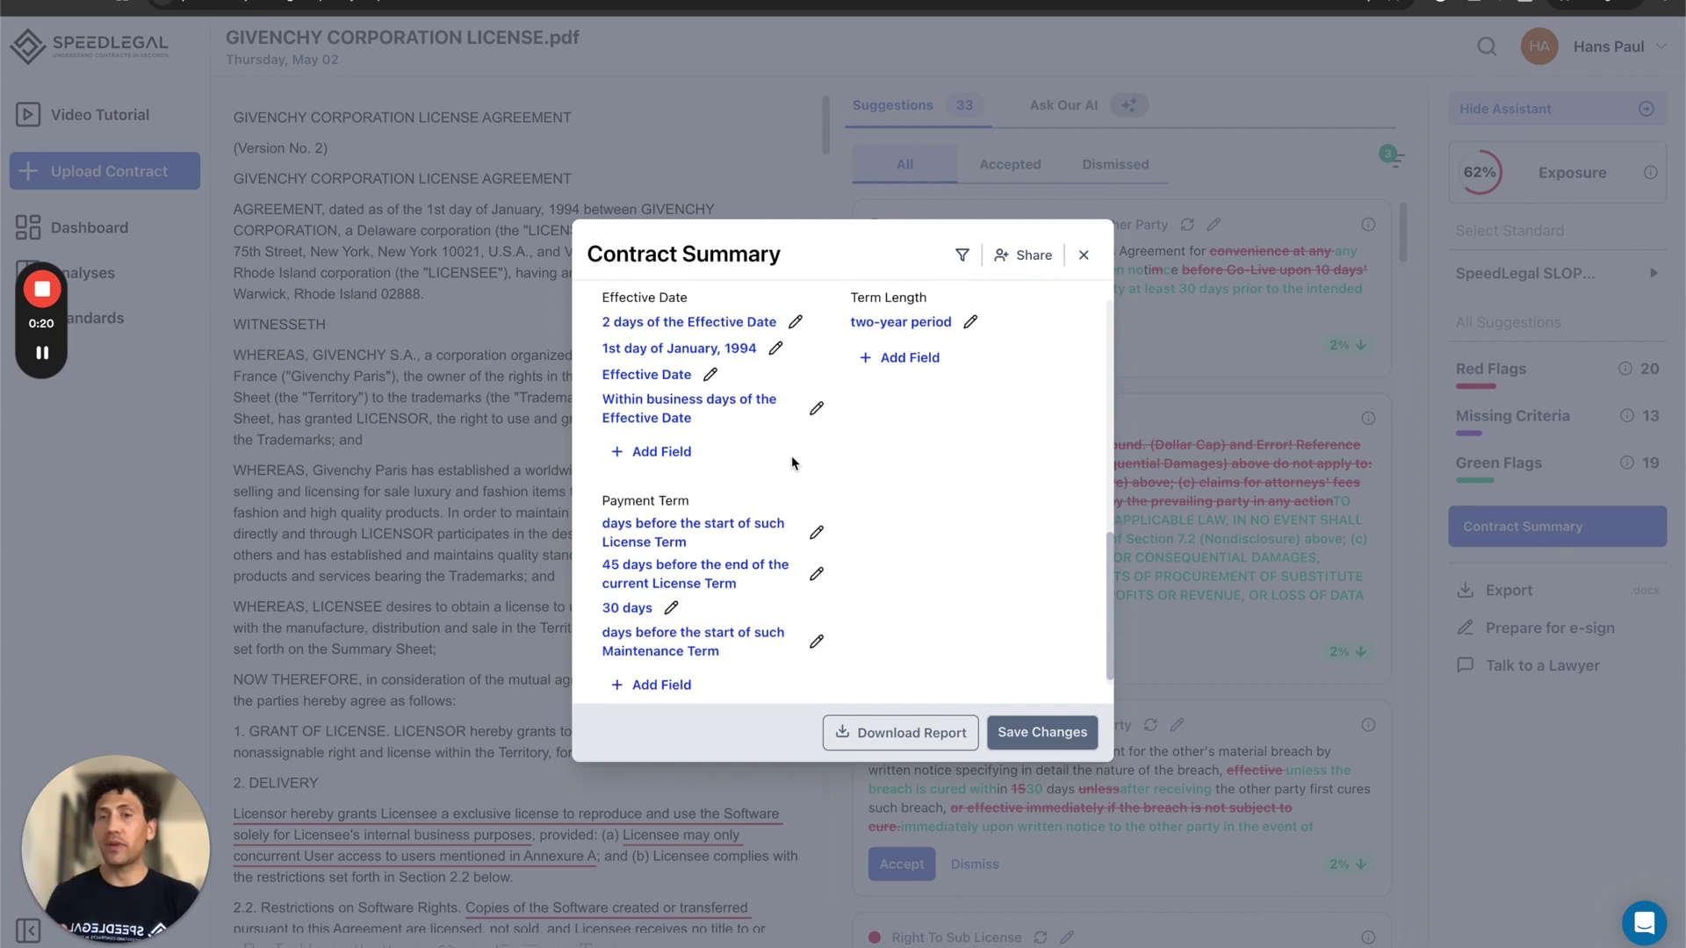
{"action": "scroll", "coordinate": [692, 418], "scroll_direction": "up", "scroll_amount": 2}
{"action": "scroll", "coordinate": [865, 430], "scroll_direction": "up", "scroll_amount": 4}
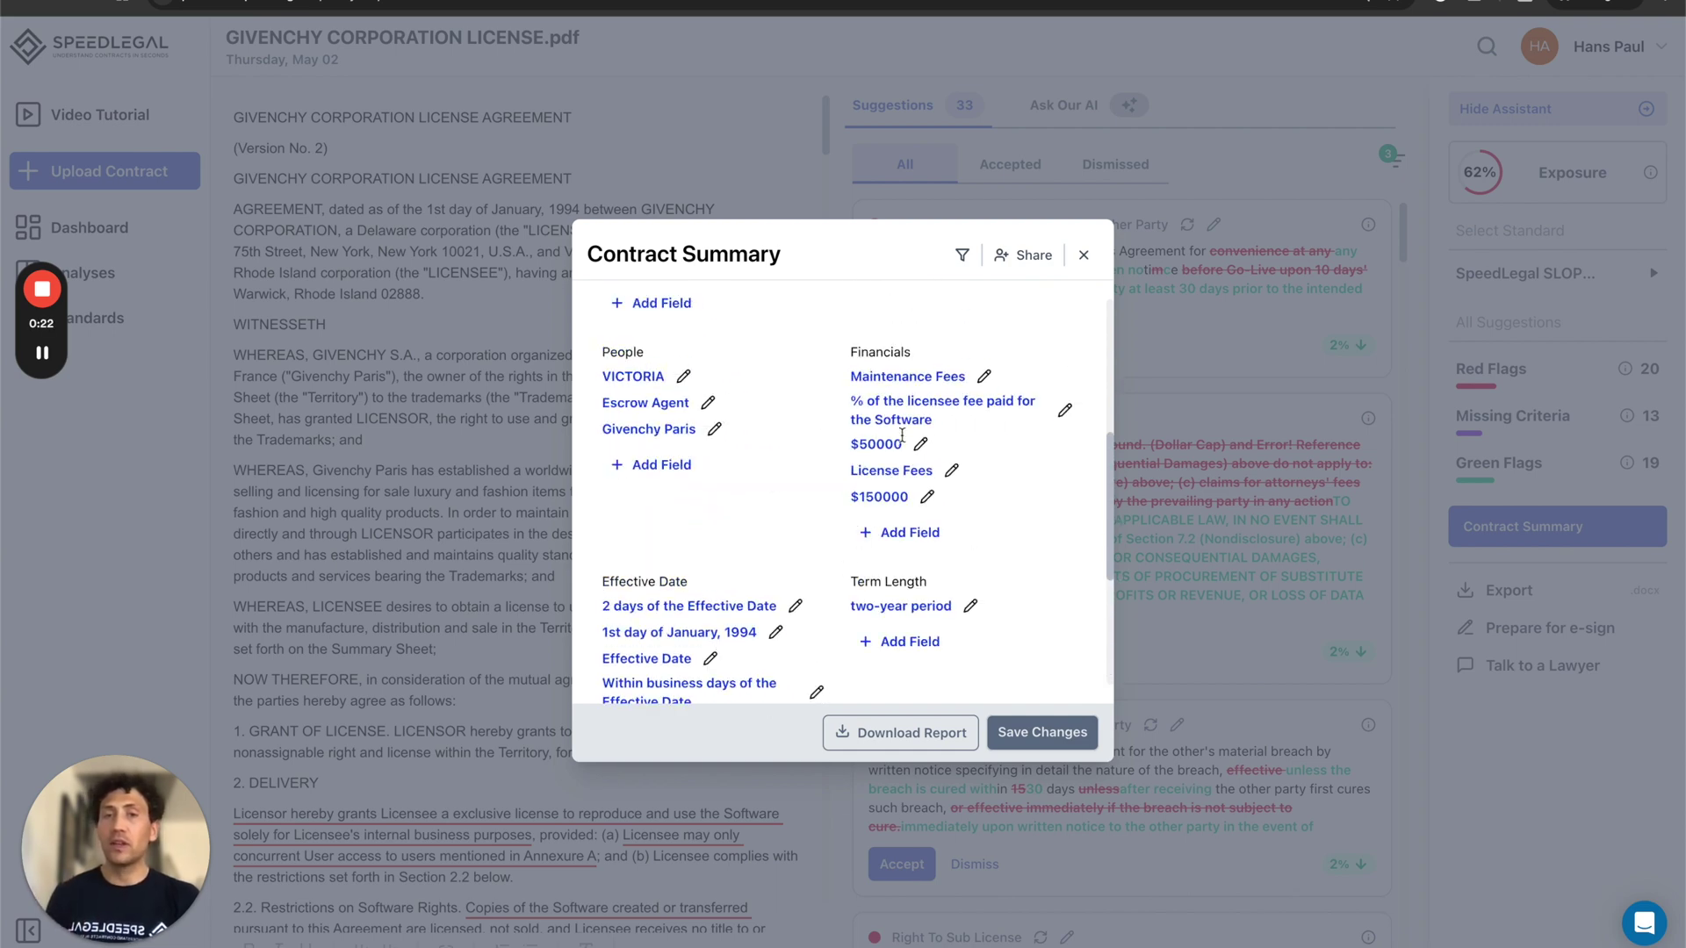
{"action": "scroll", "coordinate": [799, 571], "scroll_direction": "down", "scroll_amount": 6}
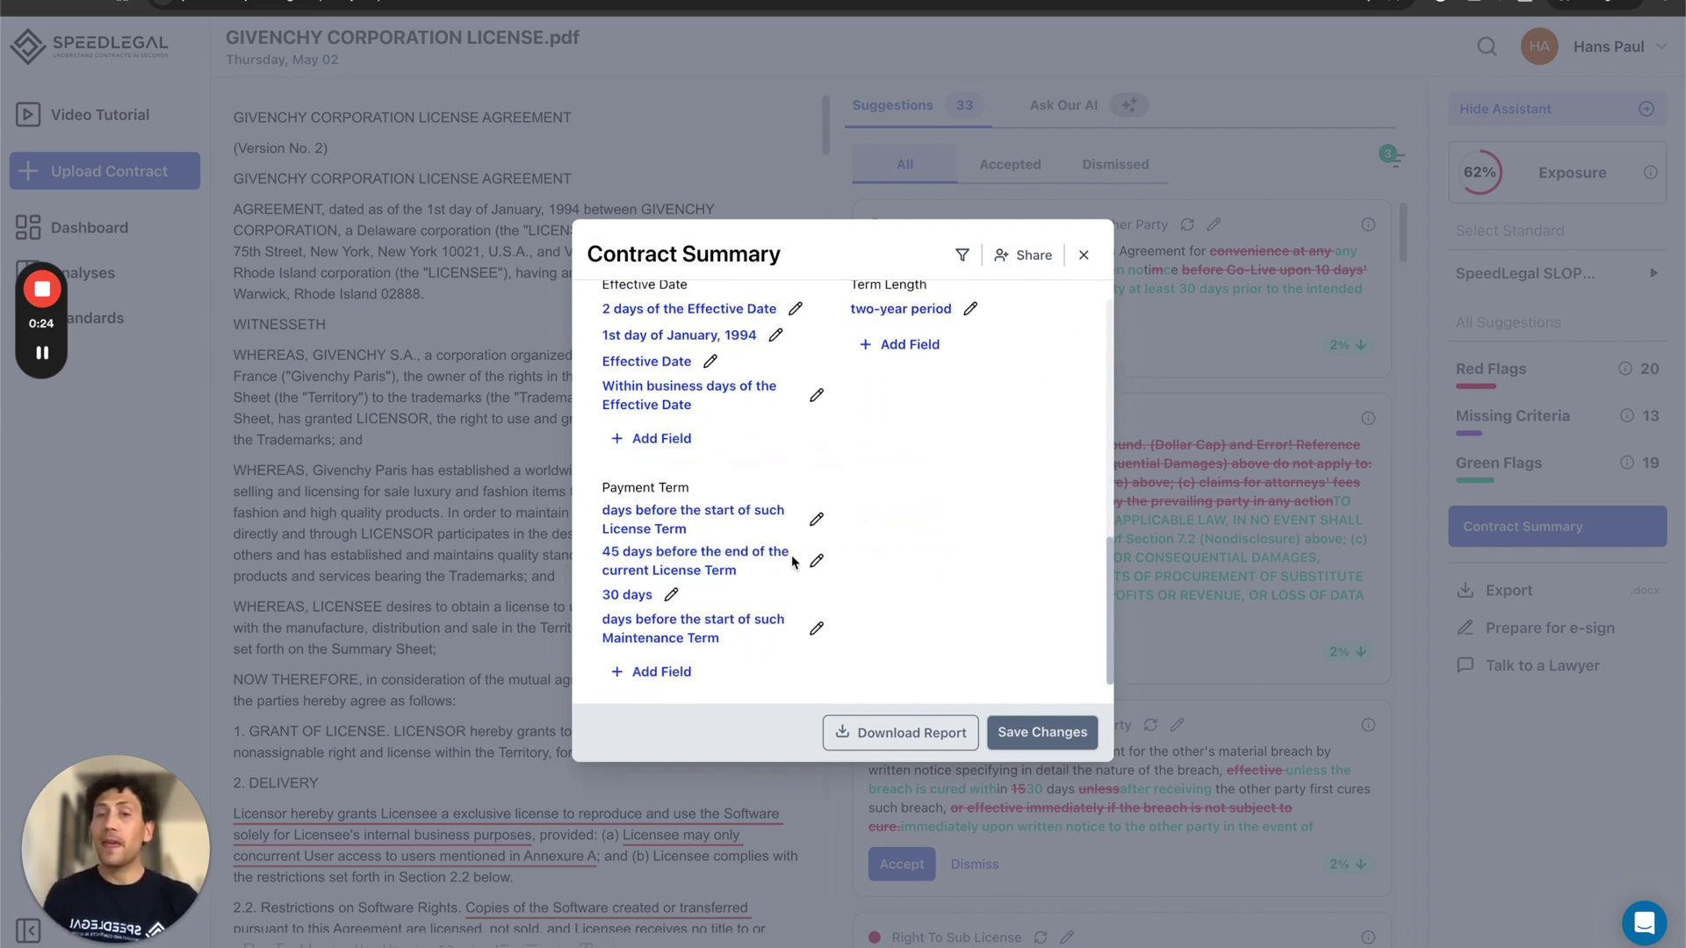
{"action": "scroll", "coordinate": [800, 584], "scroll_direction": "up", "scroll_amount": 1}
{"action": "scroll", "coordinate": [728, 597], "scroll_direction": "down", "scroll_amount": 1}
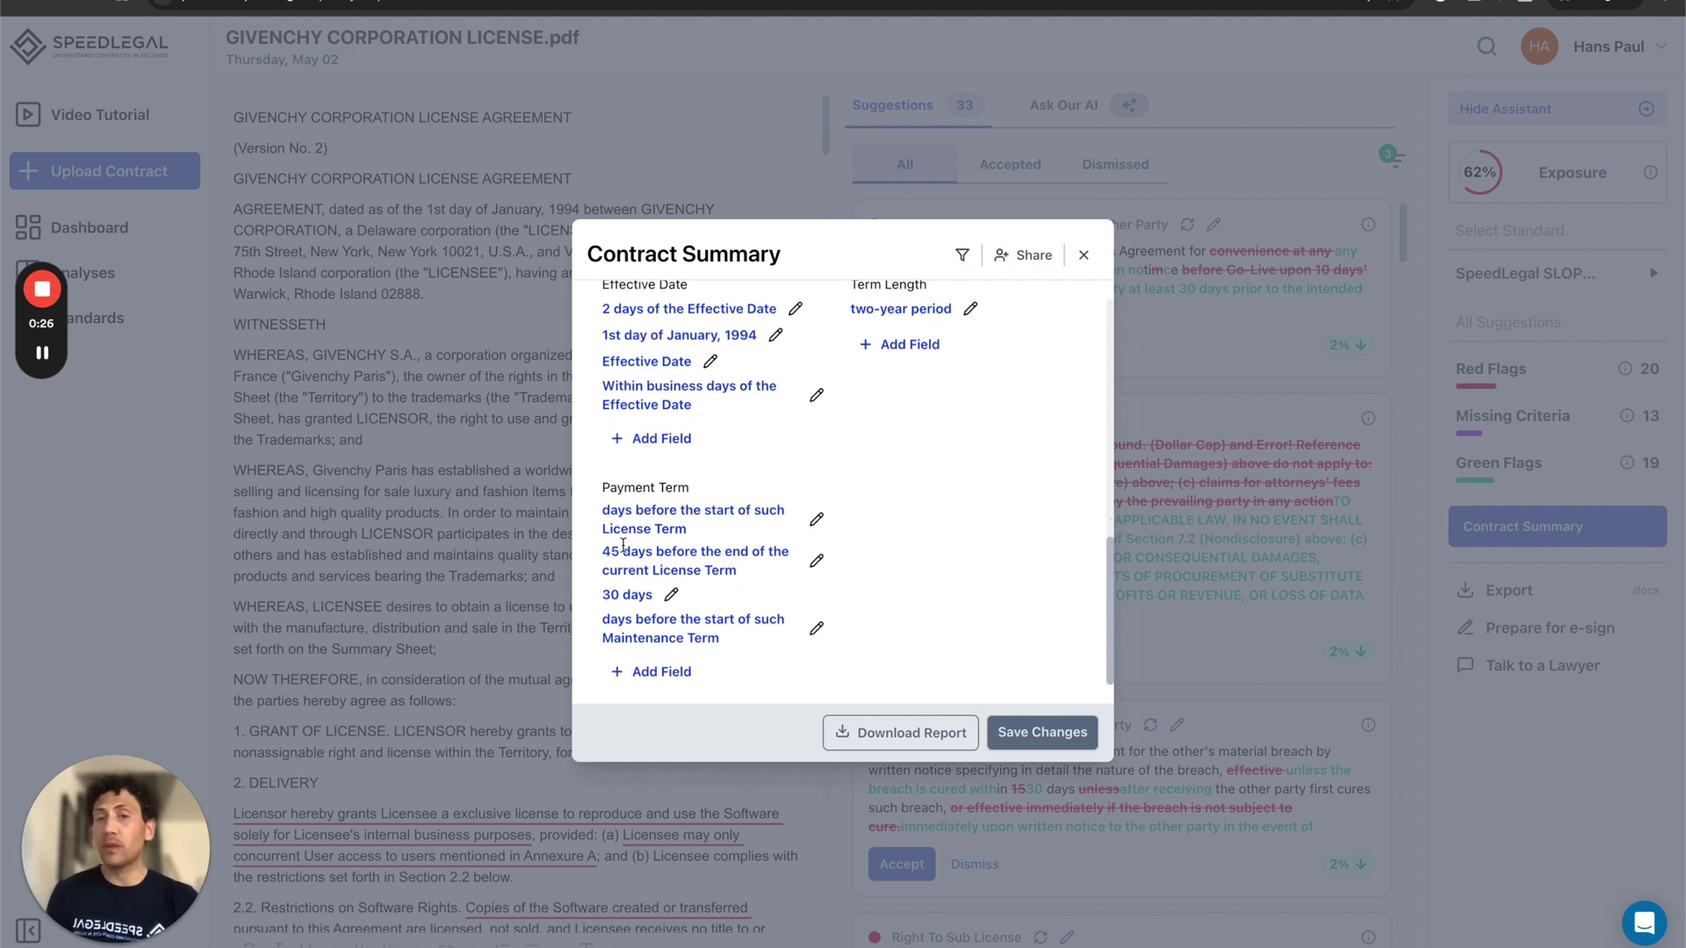
{"action": "scroll", "coordinate": [705, 614], "scroll_direction": "up", "scroll_amount": 1}
{"action": "scroll", "coordinate": [703, 612], "scroll_direction": "up", "scroll_amount": 10}
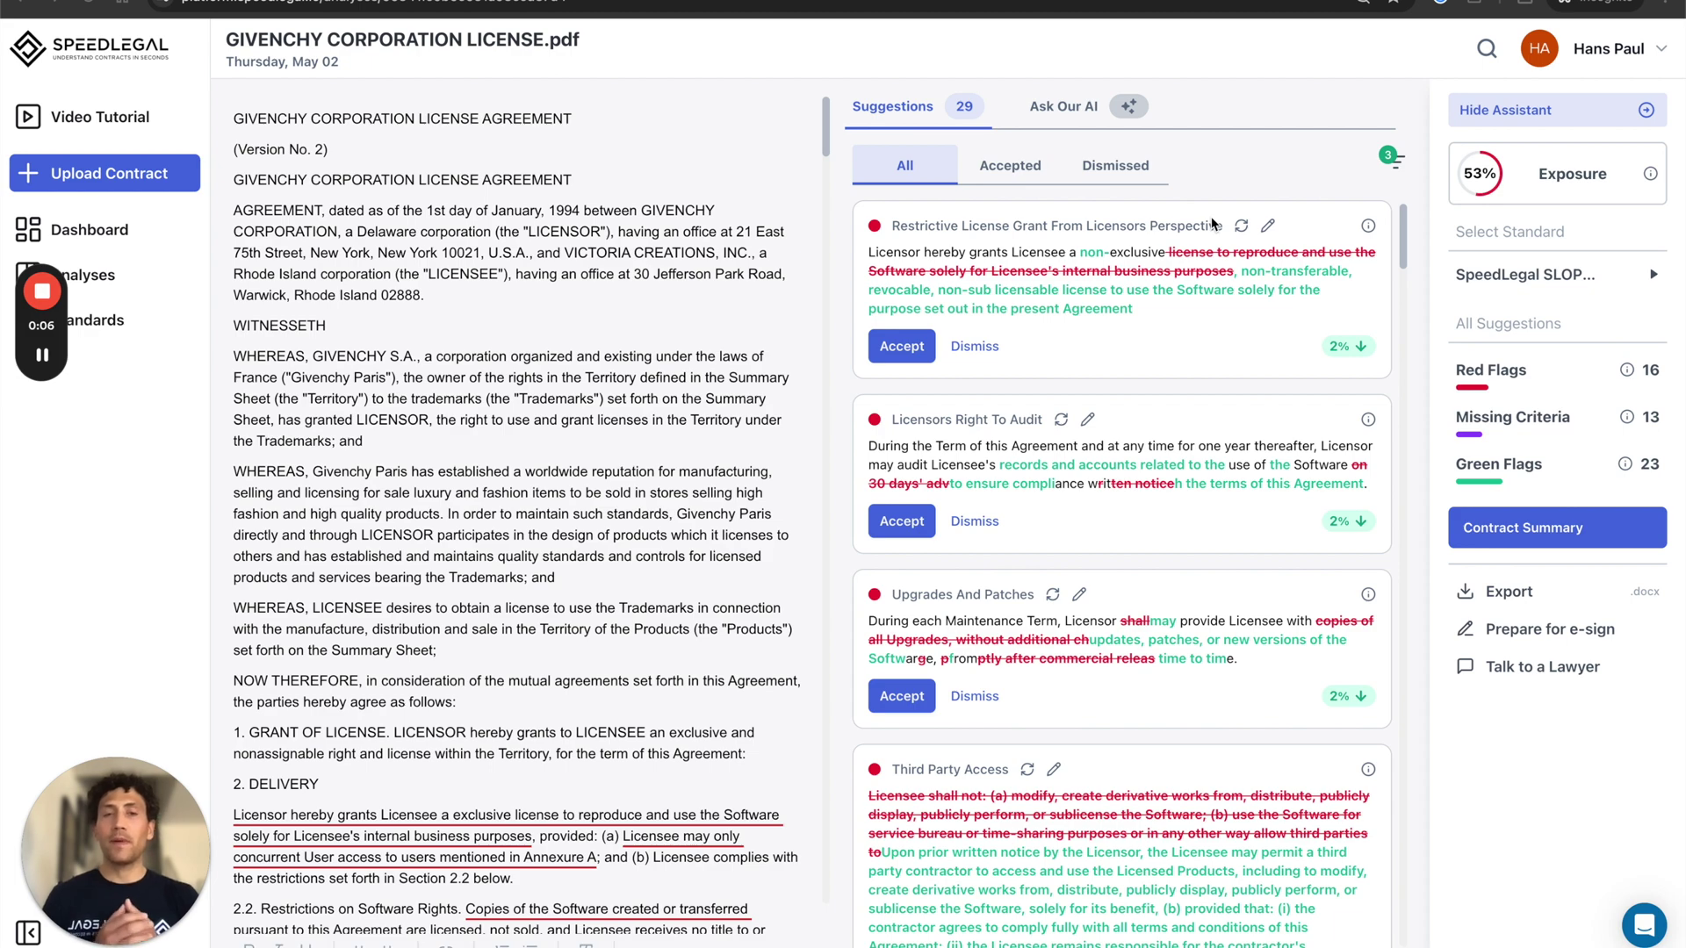
Step: Export the license as GIVENCHY CORPORATION LICENSE.pdf.docx into Downloads and open it from its folder
{"action": "left_click", "coordinate": [1510, 595]}
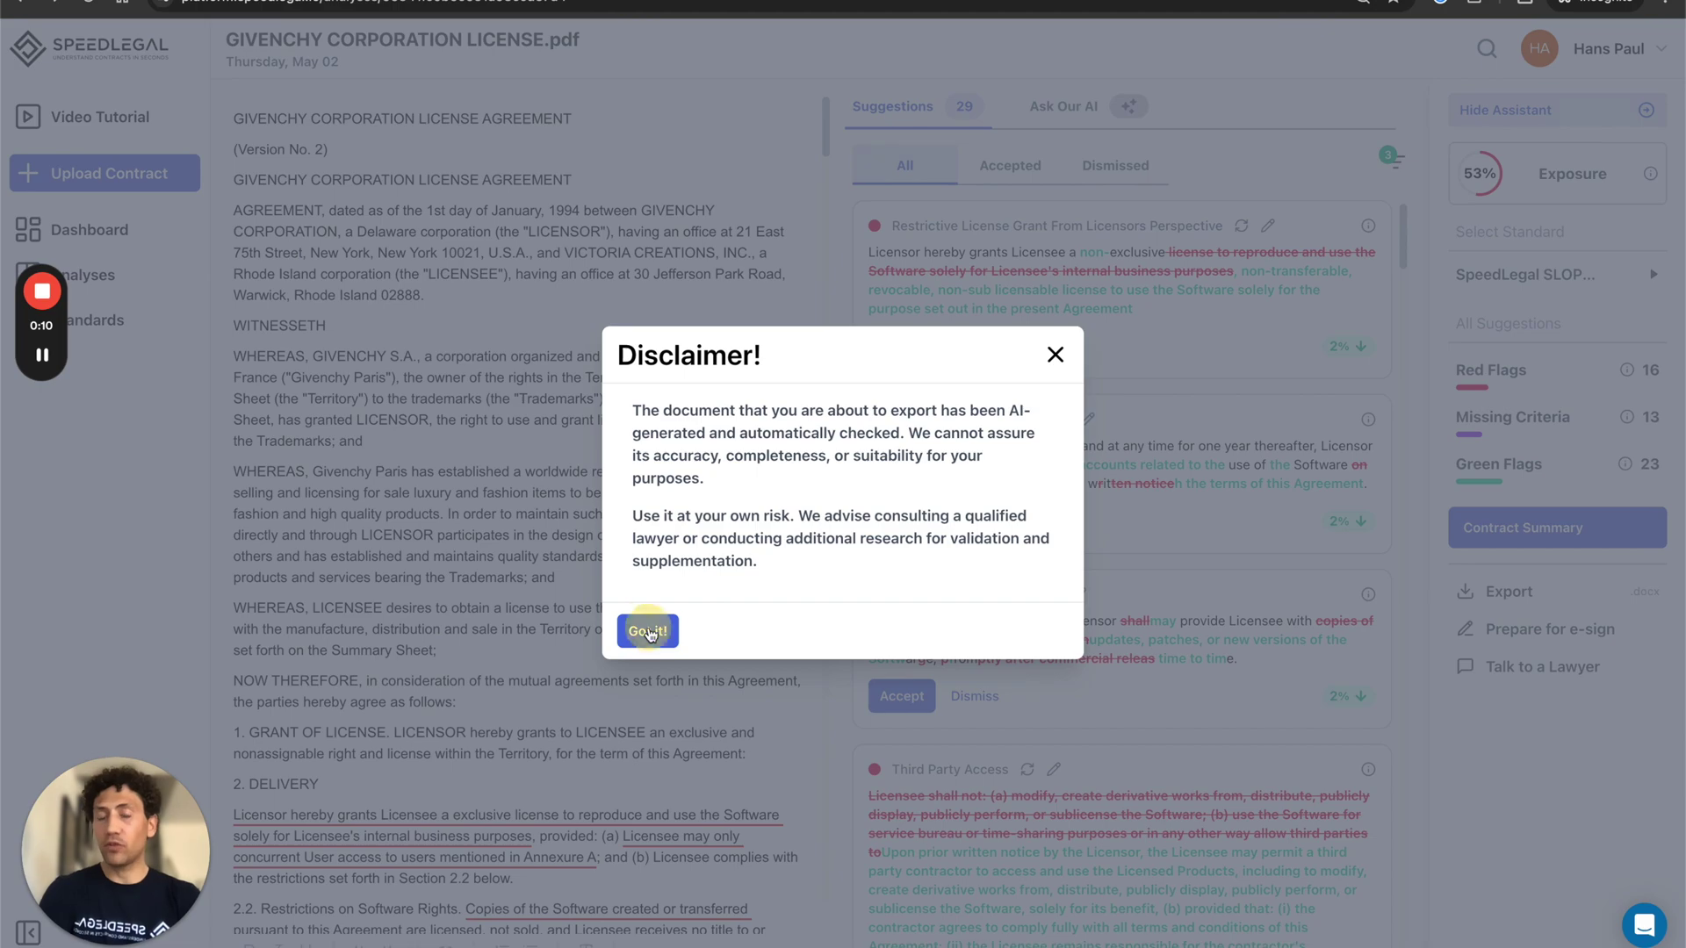
{"action": "left_click", "coordinate": [649, 631]}
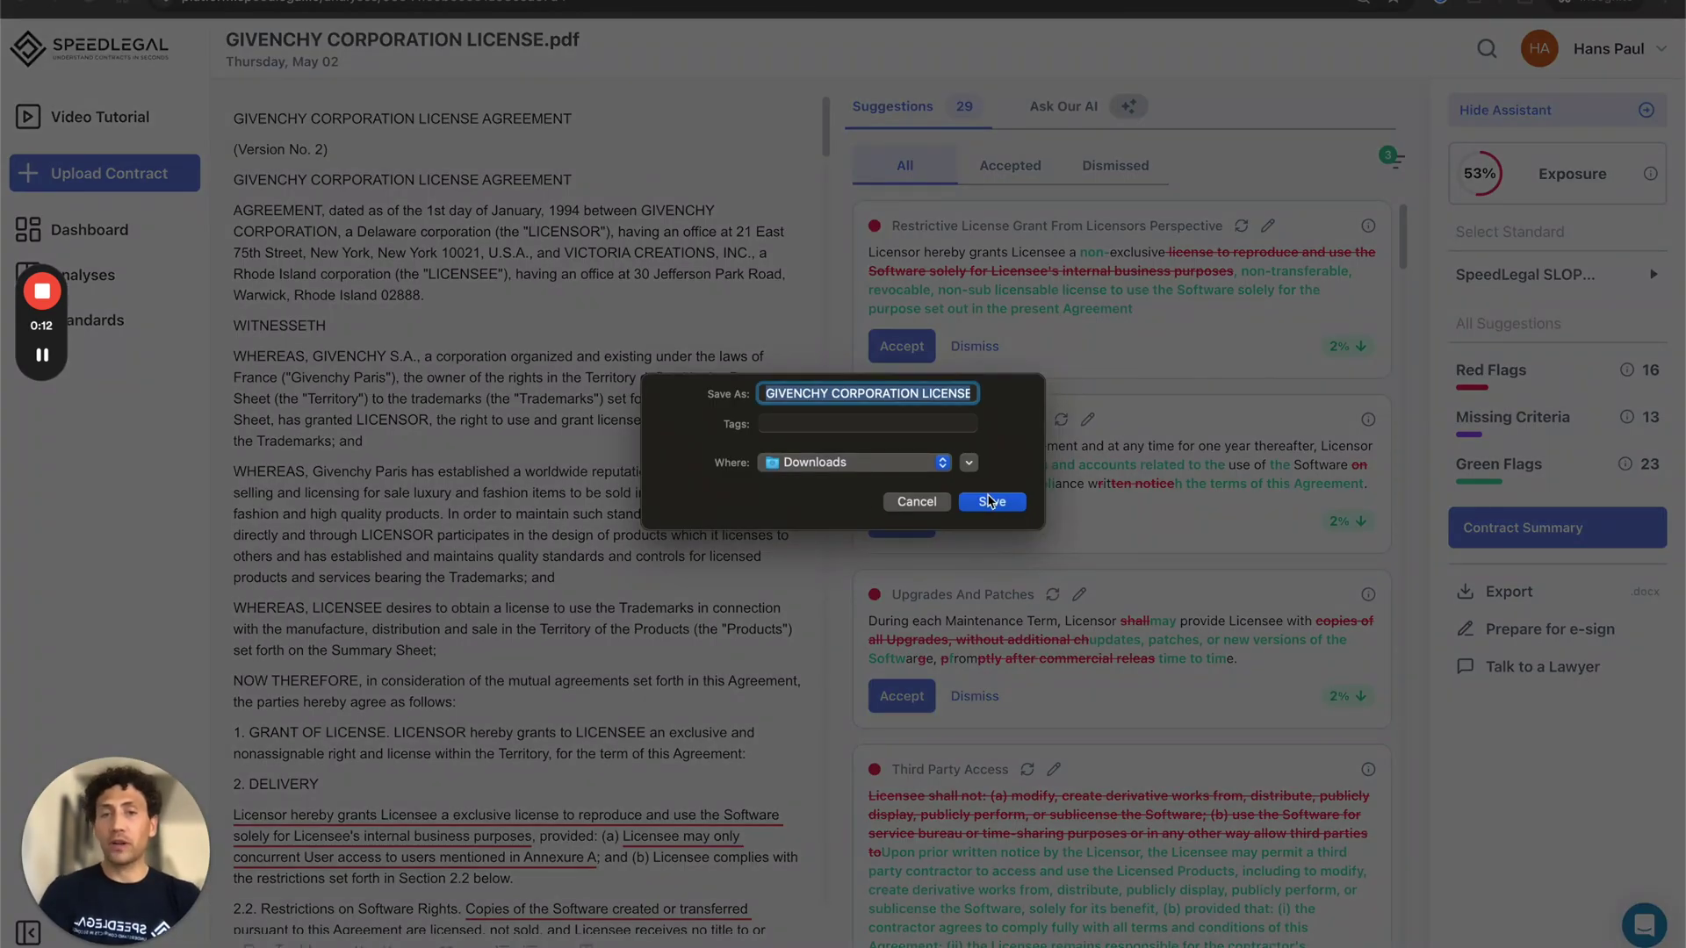
{"action": "left_click", "coordinate": [989, 490]}
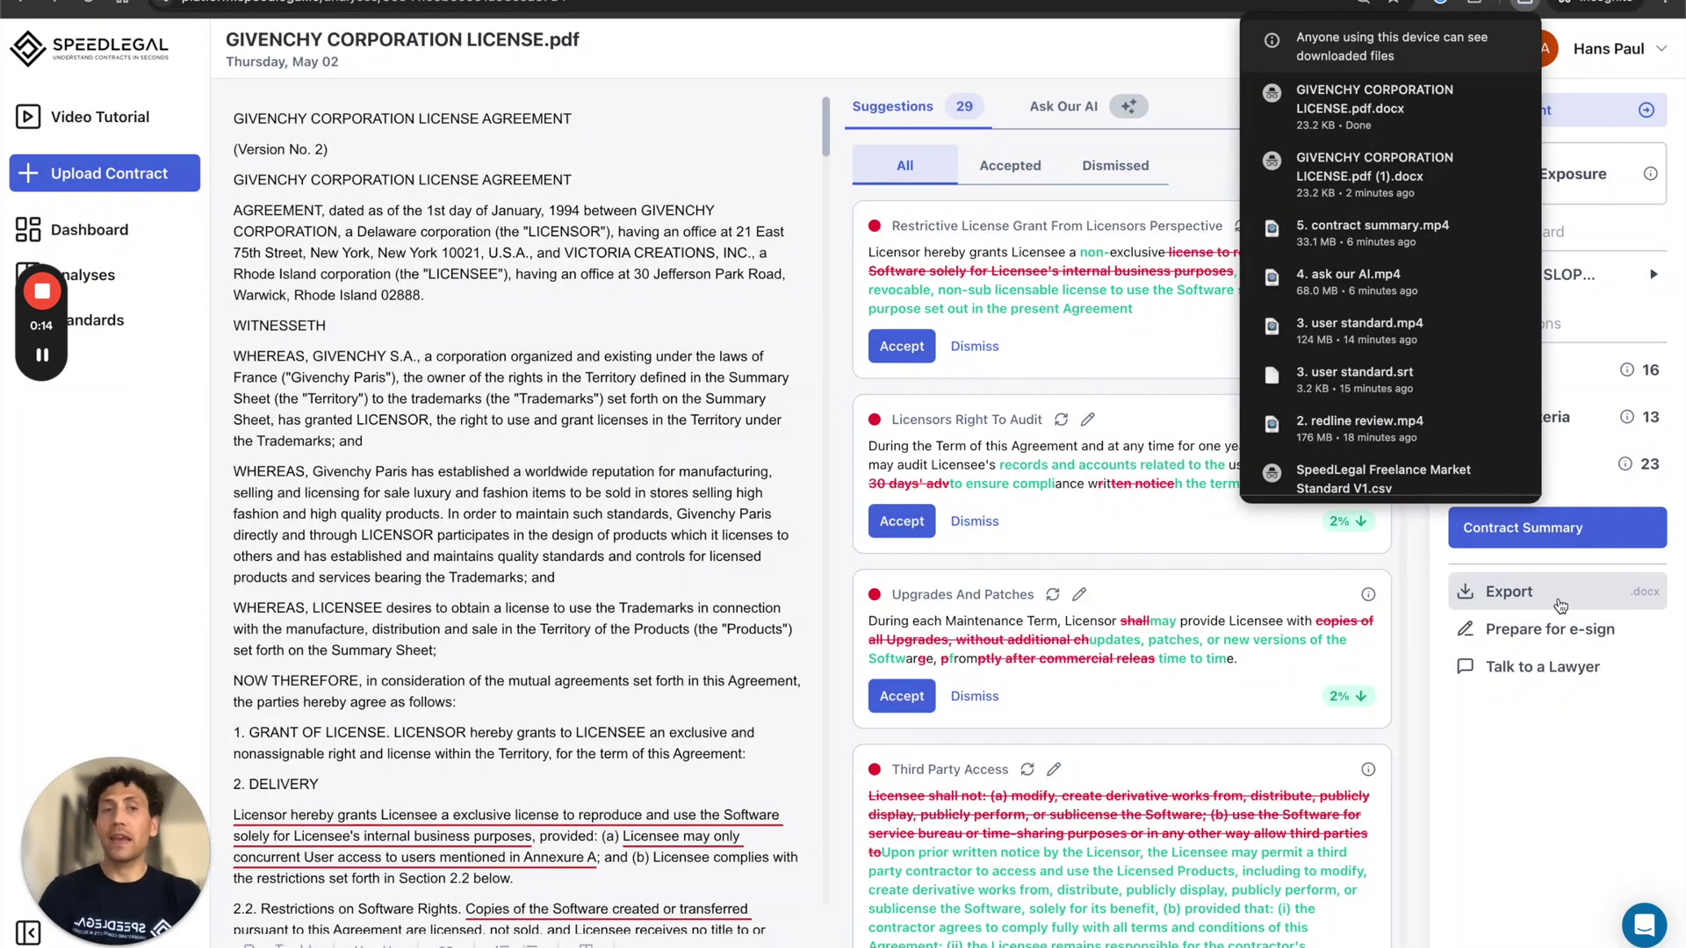
{"action": "left_click", "coordinate": [1475, 95]}
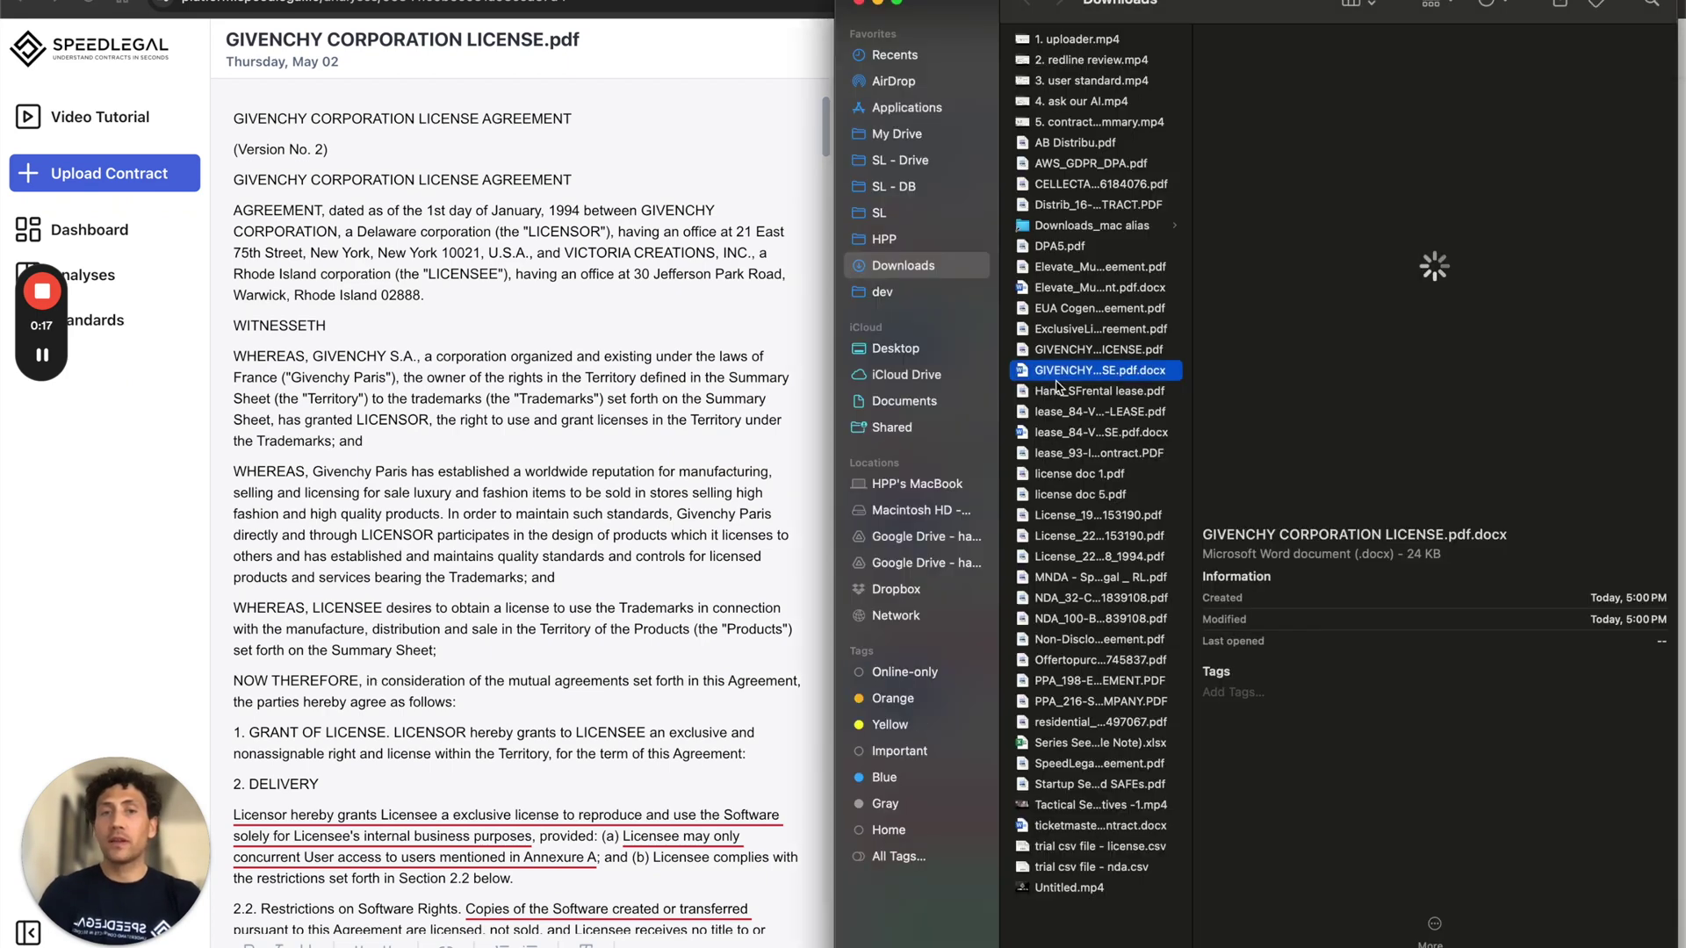
{"action": "left_click", "coordinate": [794, 392]}
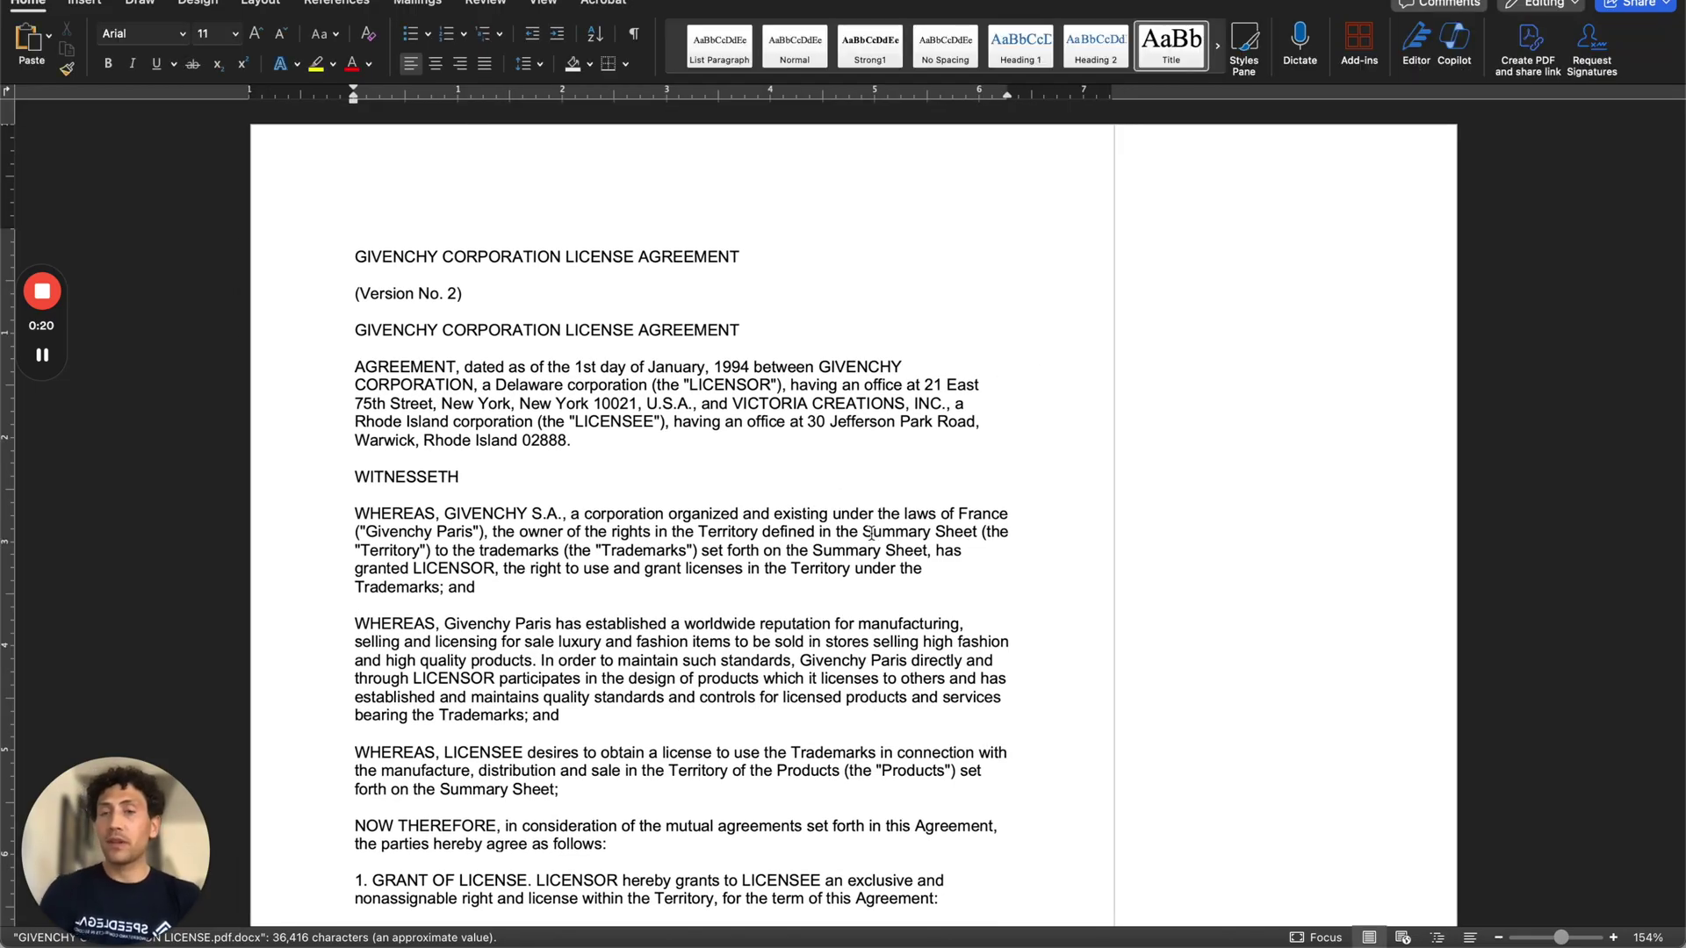
Step: Scroll to the Delivery section to inspect the red tracked deletions and Speedlegal comments
{"action": "scroll", "coordinate": [871, 533], "scroll_direction": "down", "scroll_amount": 1}
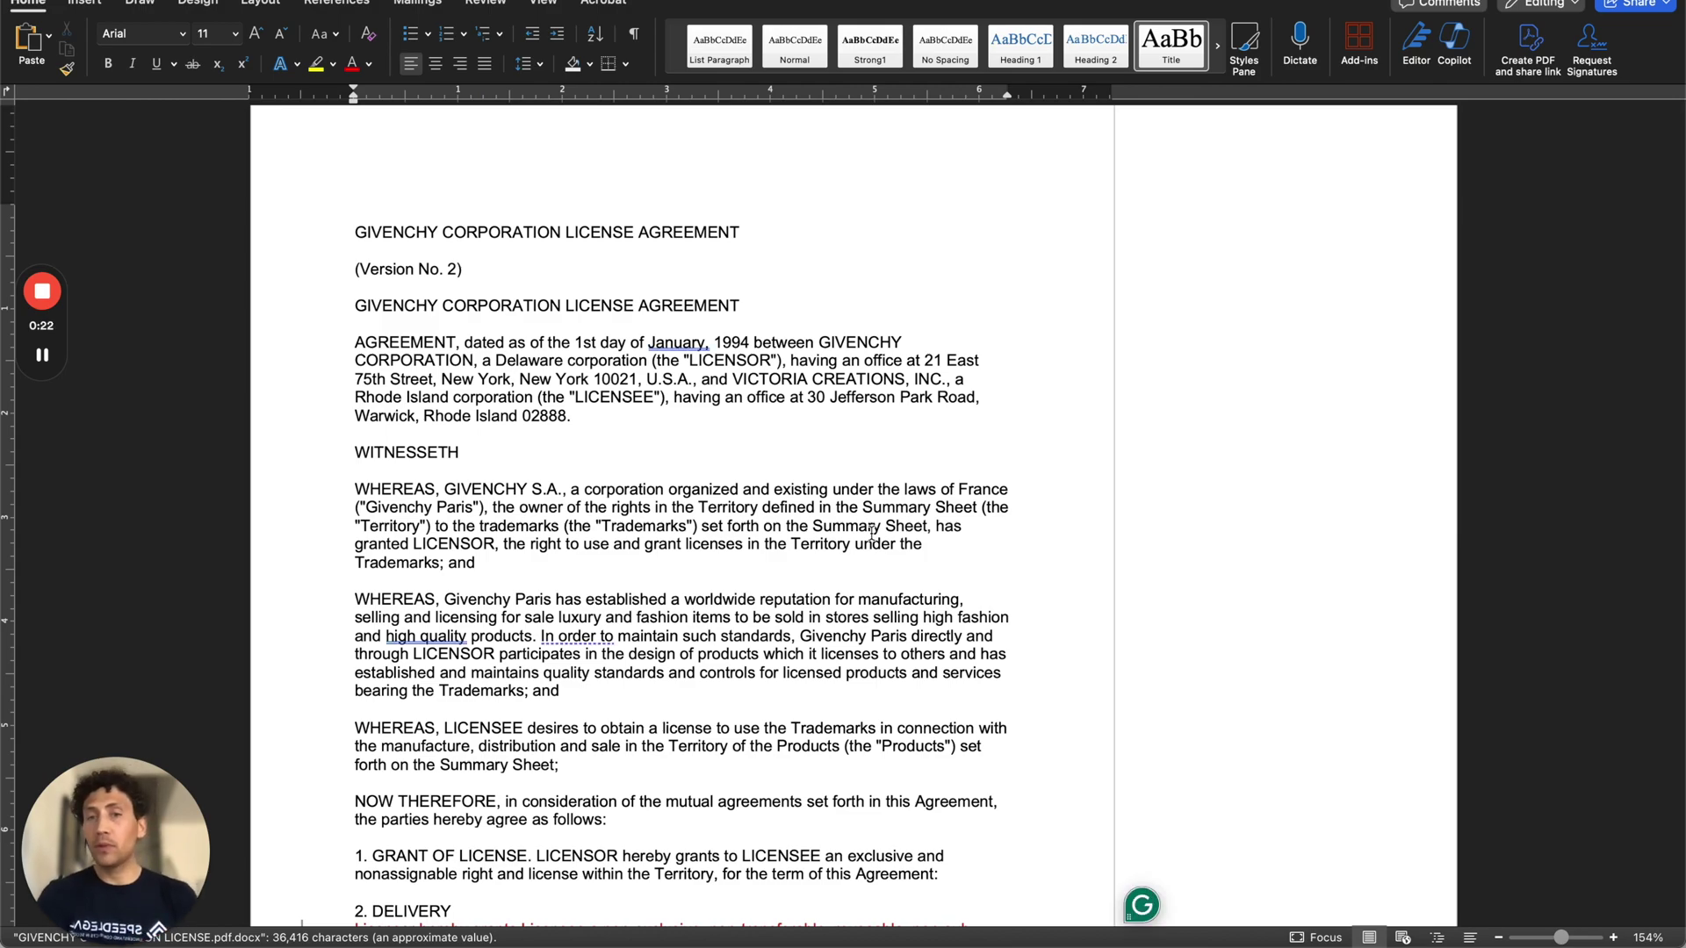
{"action": "scroll", "coordinate": [871, 532], "scroll_direction": "down", "scroll_amount": 10}
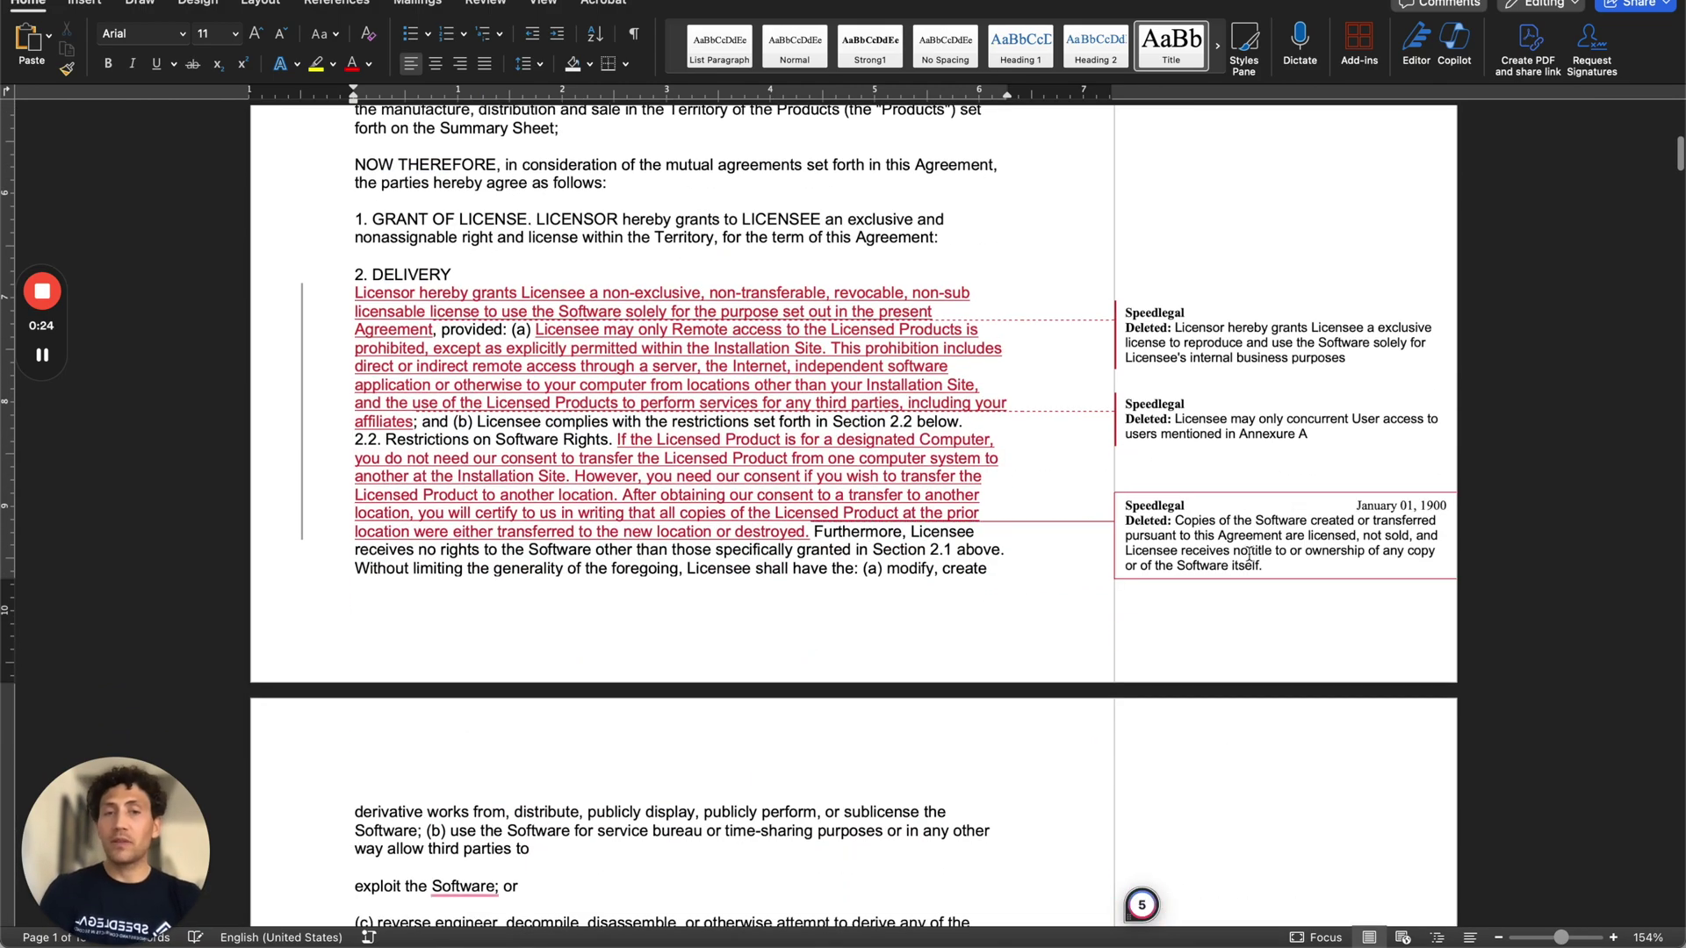
{"action": "scroll", "coordinate": [1248, 553], "scroll_direction": "down", "scroll_amount": 6}
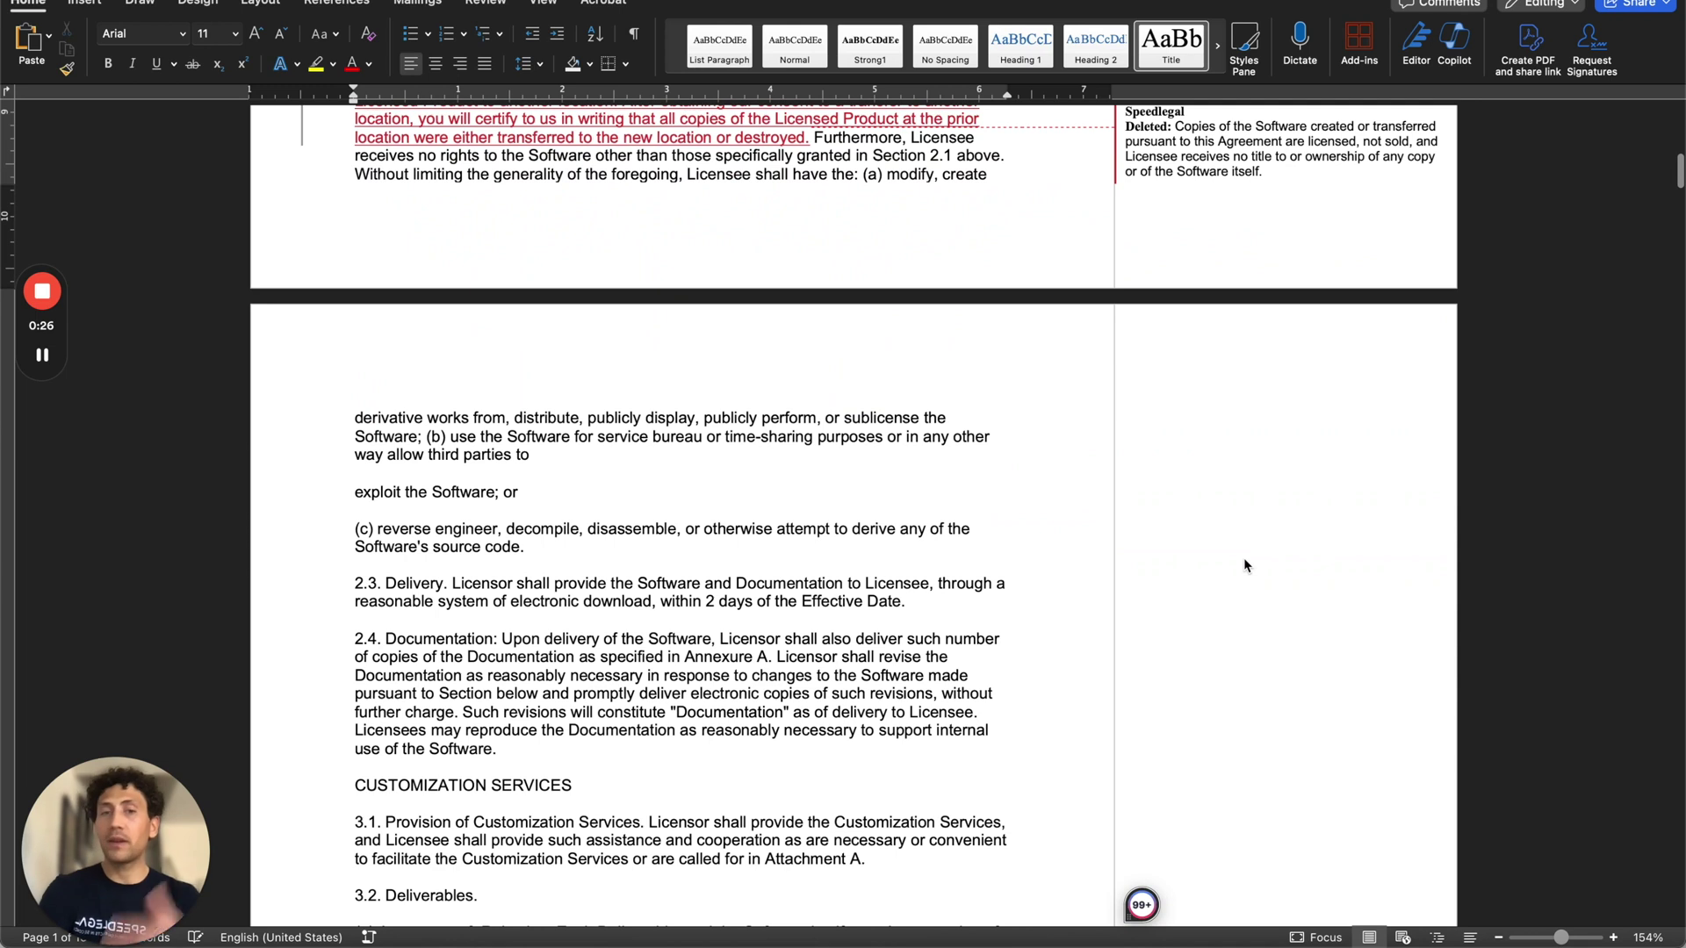